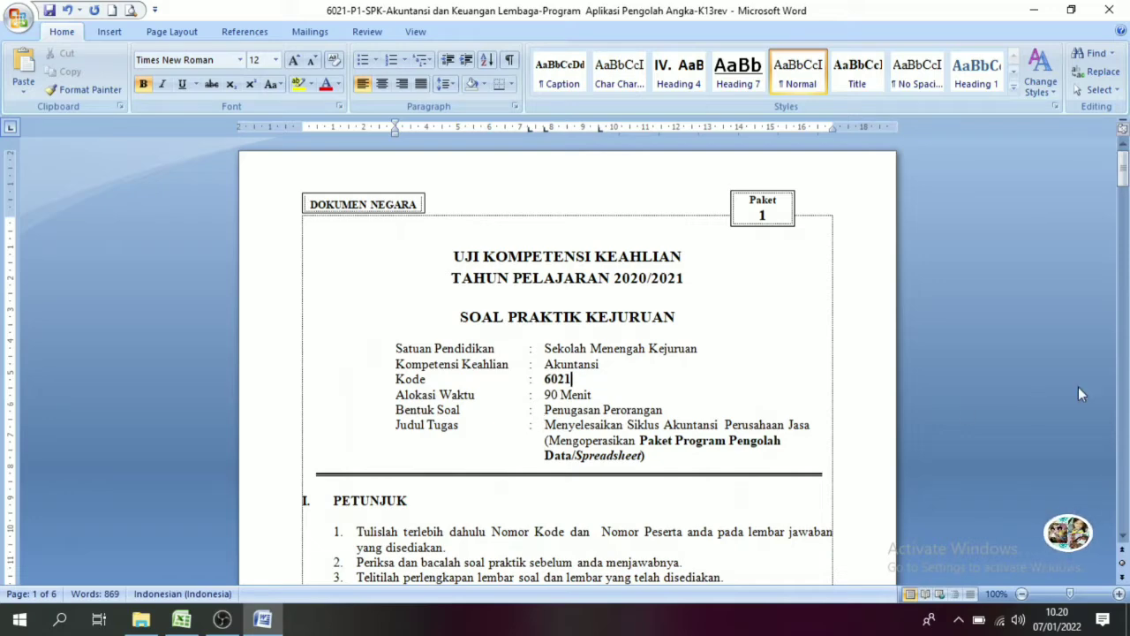
# Go through the exam document to SOAL 1 and examine the Laporan Keuangan Penginapan table for Hotel Internasional
pyautogui.scroll(-20, 1128, 428)
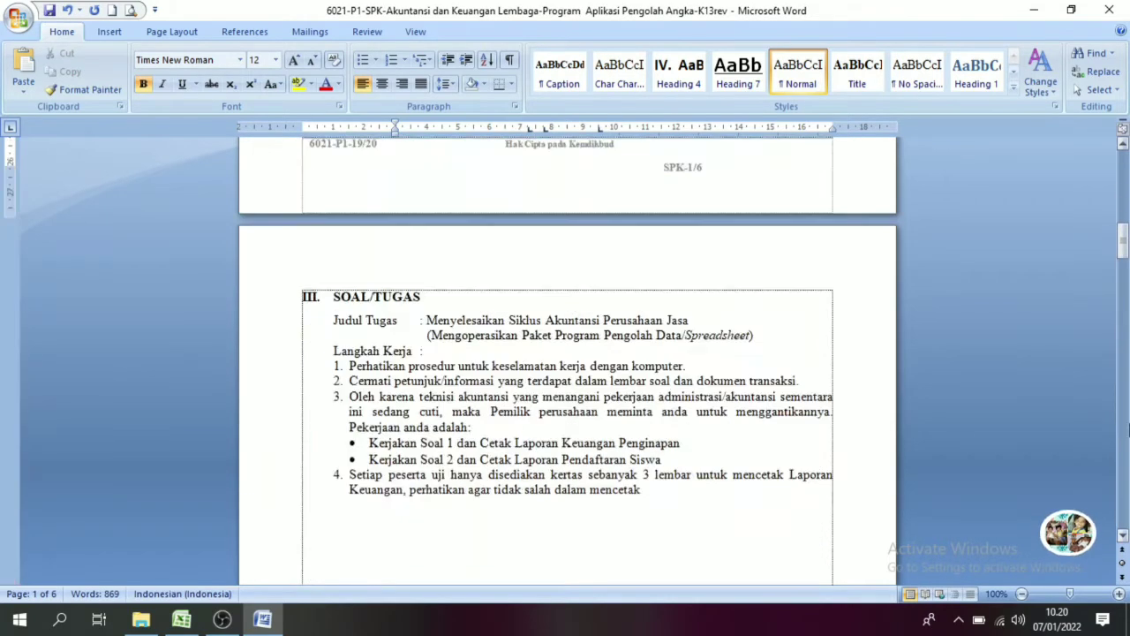
pyautogui.scroll(-10, 1128, 371)
pyautogui.scroll(-8, 1127, 375)
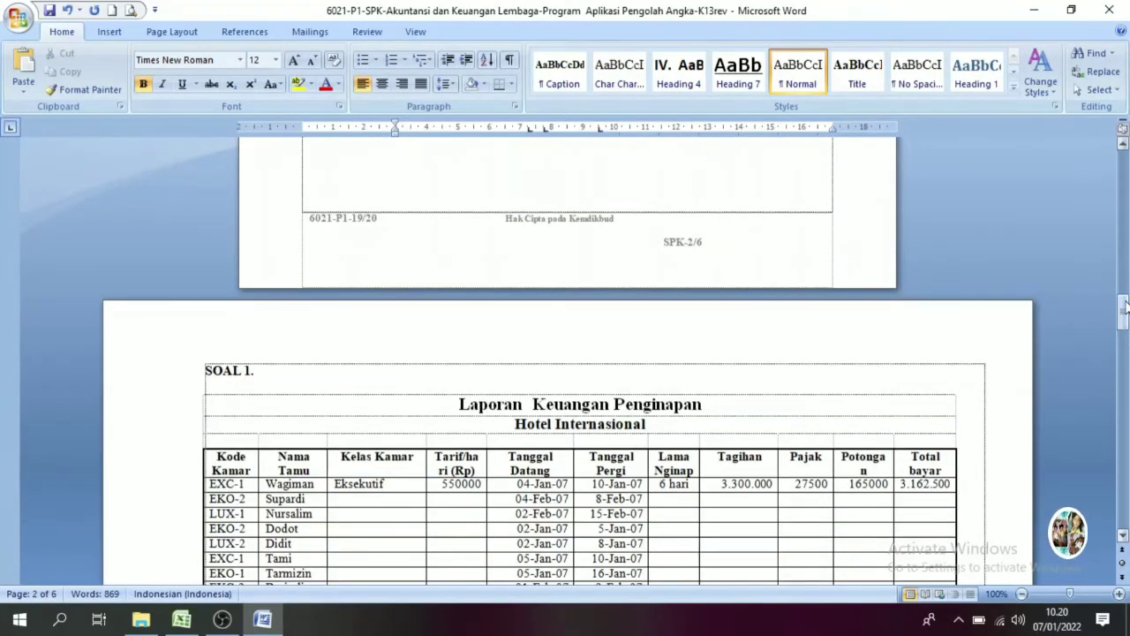
pyautogui.moveTo(1125, 304); pyautogui.dragTo(1123, 327)
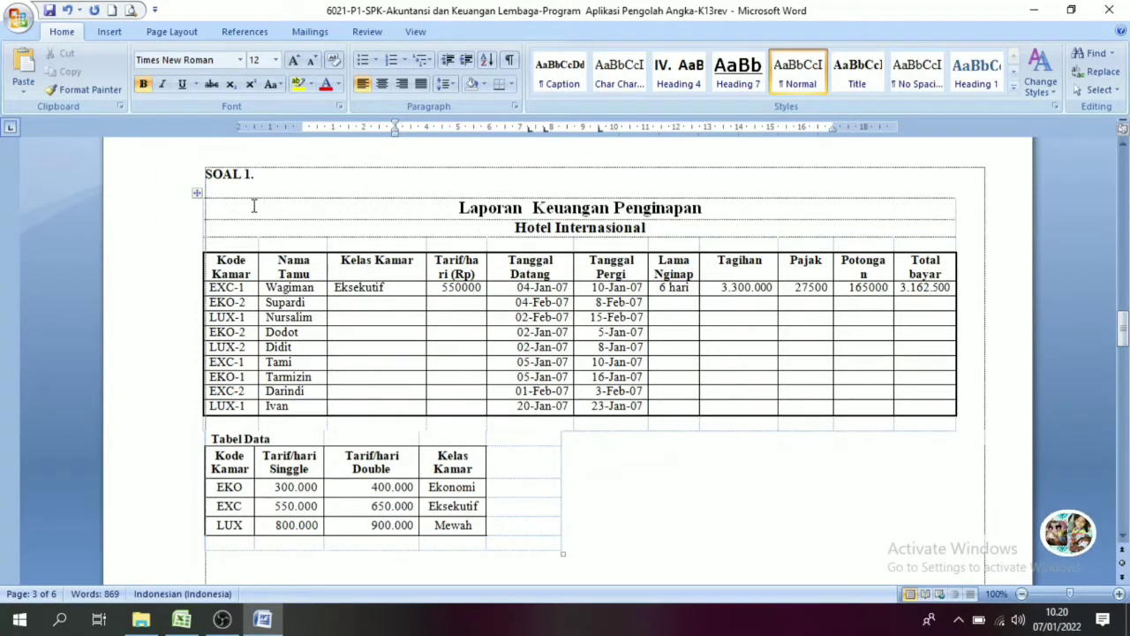
pyautogui.click(160, 176)
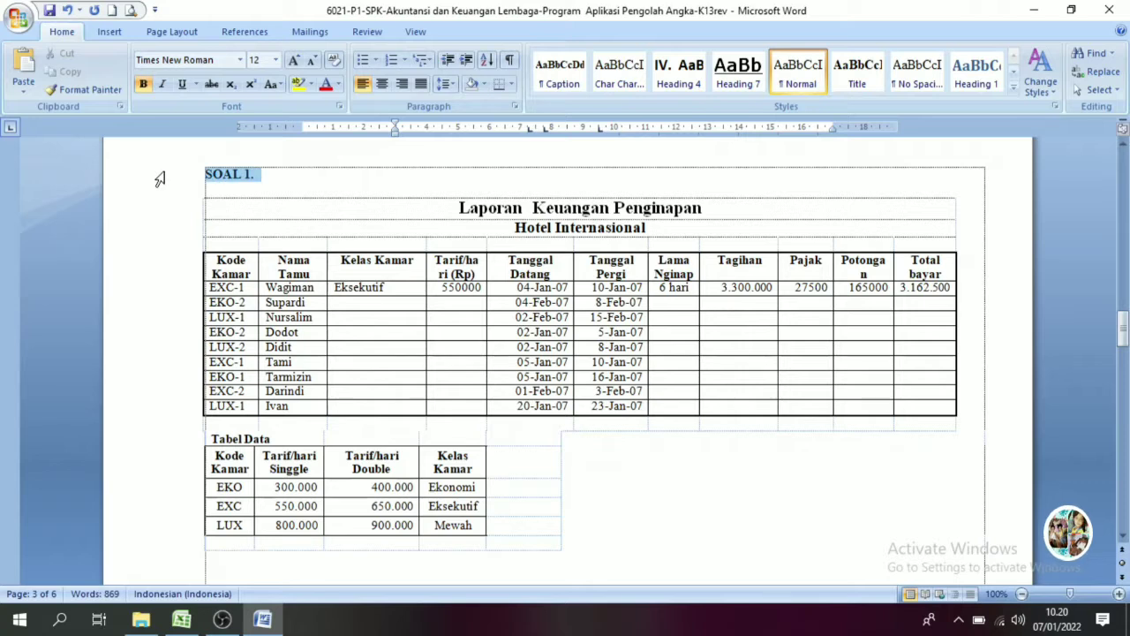
pyautogui.click(735, 363)
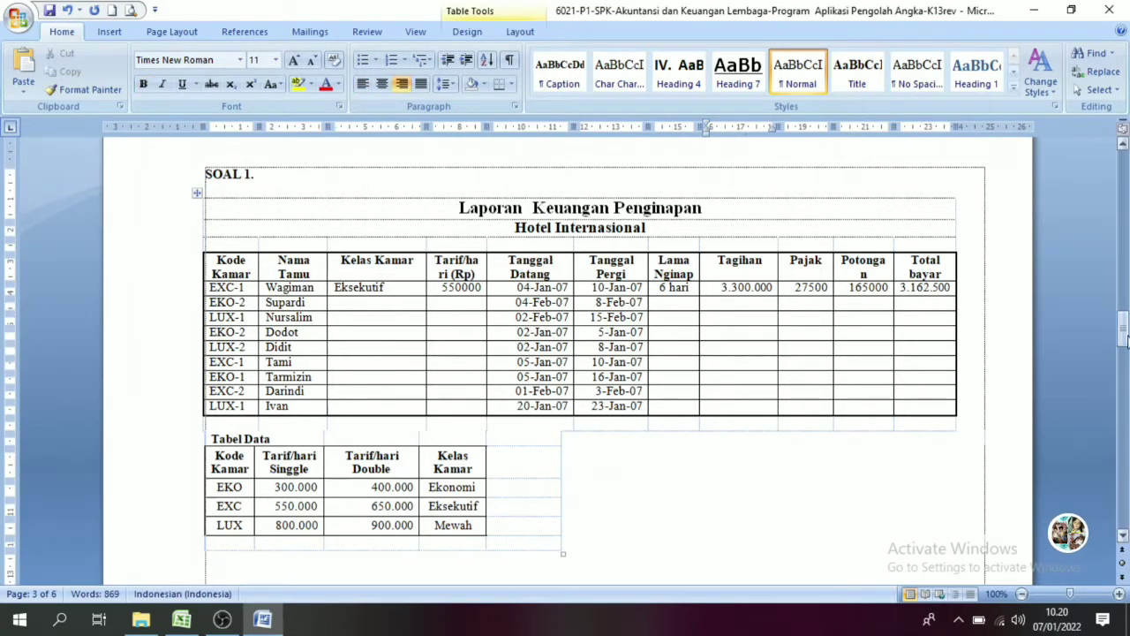
# Review the full SOAL 1 page, covering the hotel report table and the Tabel Data rates beneath it
pyautogui.moveTo(1126, 340)
pyautogui.mouseDown()
pyautogui.moveTo(1125, 474)
pyautogui.moveTo(1125, 313)
pyautogui.moveTo(1124, 326)
pyautogui.mouseUp()
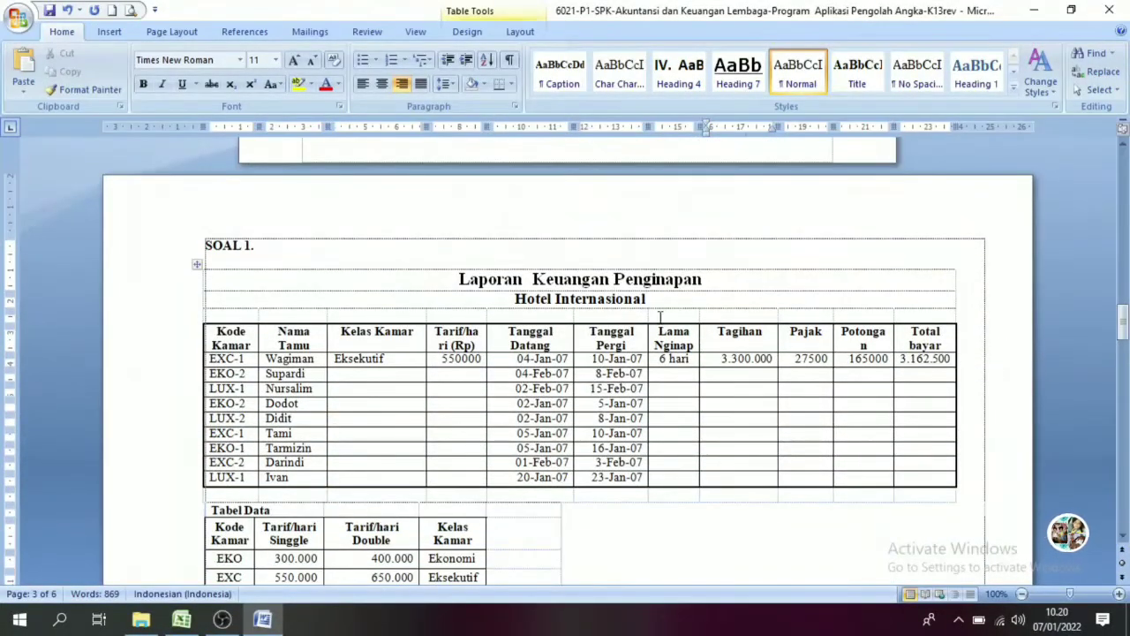
pyautogui.click(173, 253)
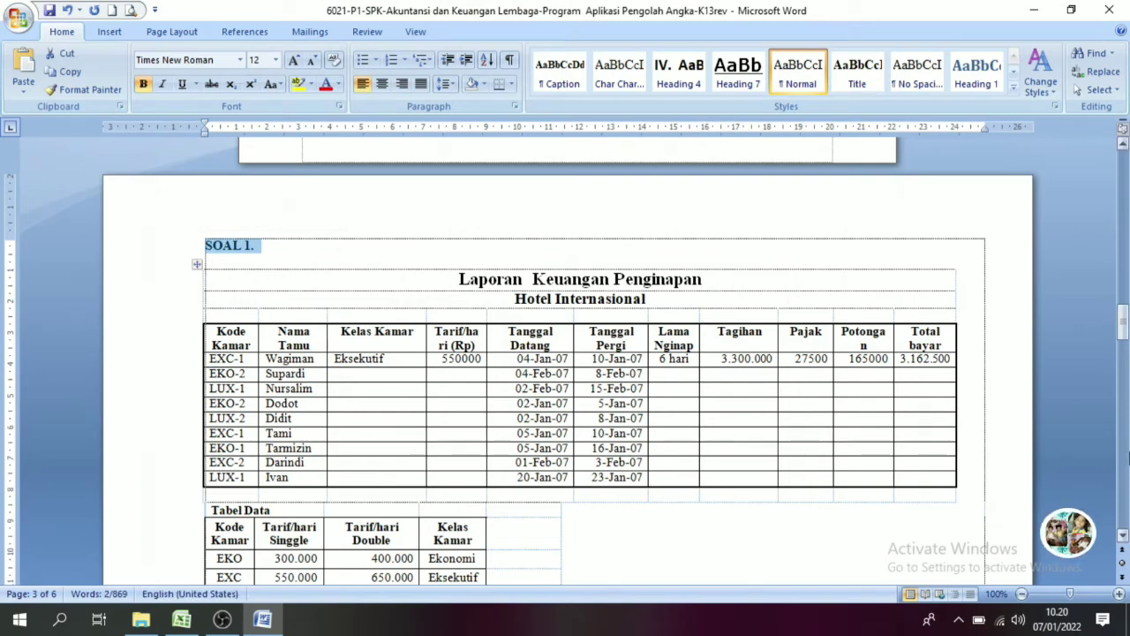
pyautogui.click(1124, 536)
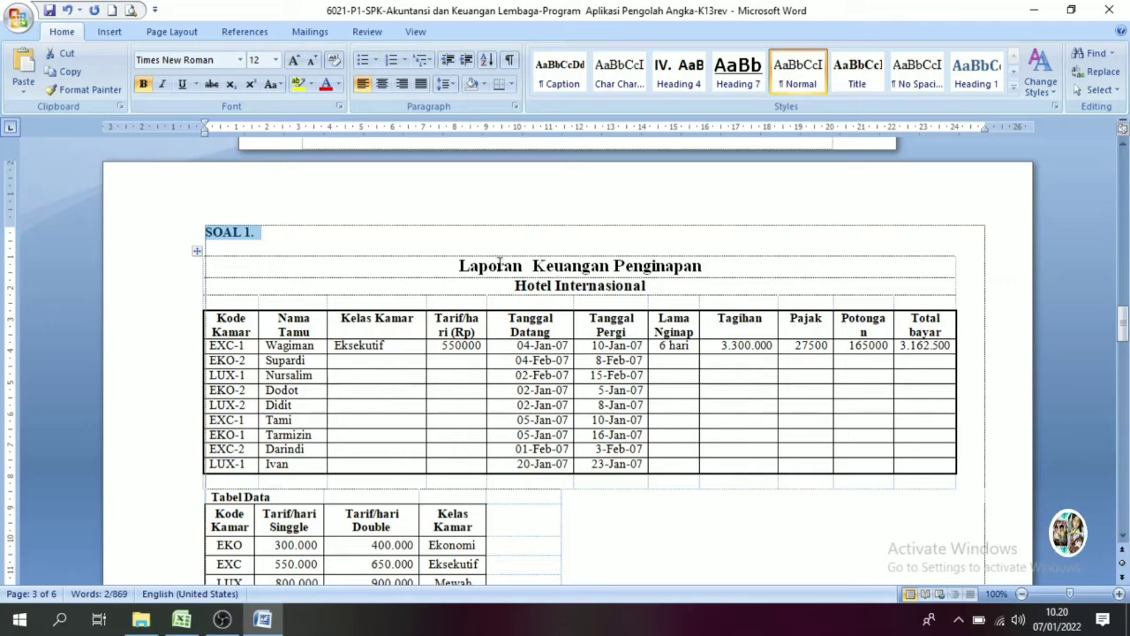
pyautogui.scroll(-3, 1125, 539)
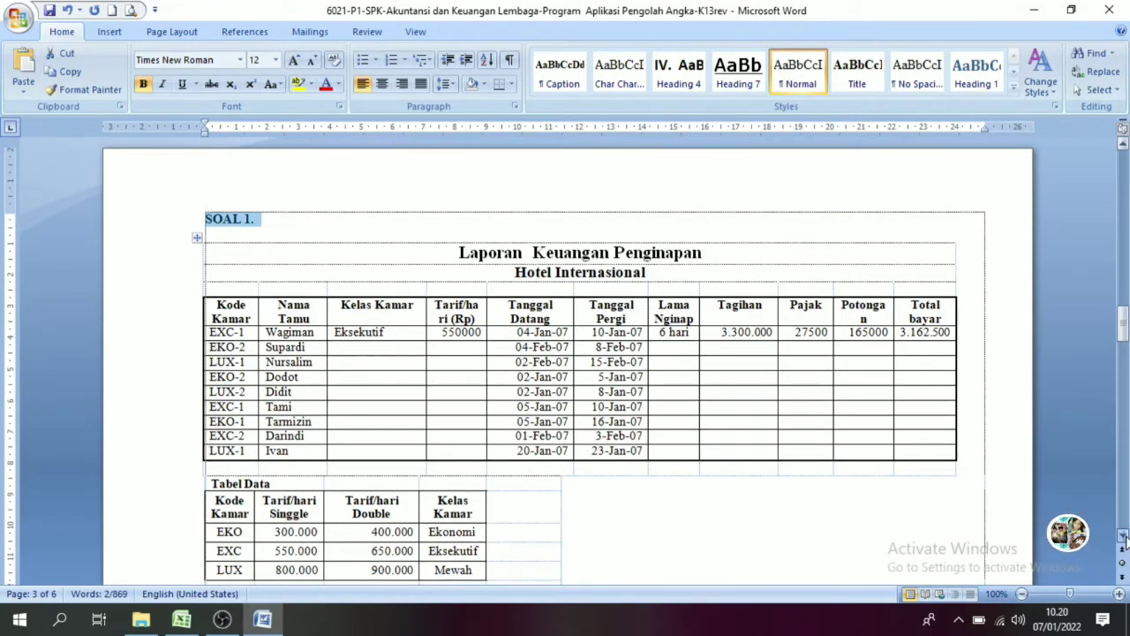
pyautogui.moveTo(457, 172); pyautogui.dragTo(615, 467)
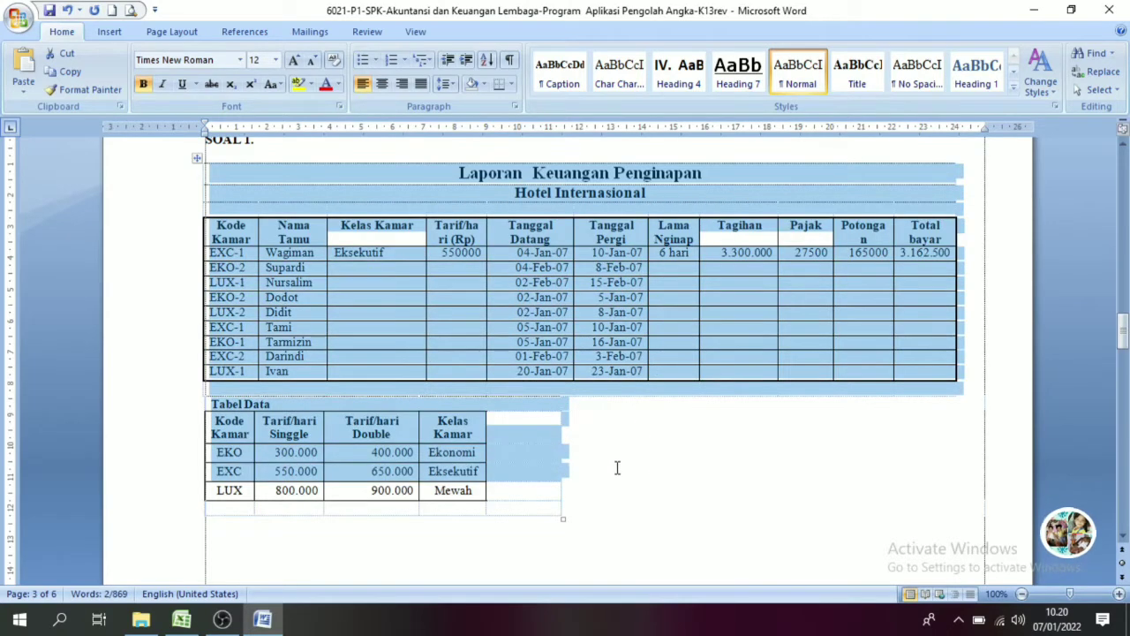
pyautogui.click(1124, 540)
pyautogui.moveTo(1124, 540); pyautogui.dragTo(1124, 540)
pyautogui.click(828, 459)
pyautogui.moveTo(1124, 412); pyautogui.dragTo(1124, 334)
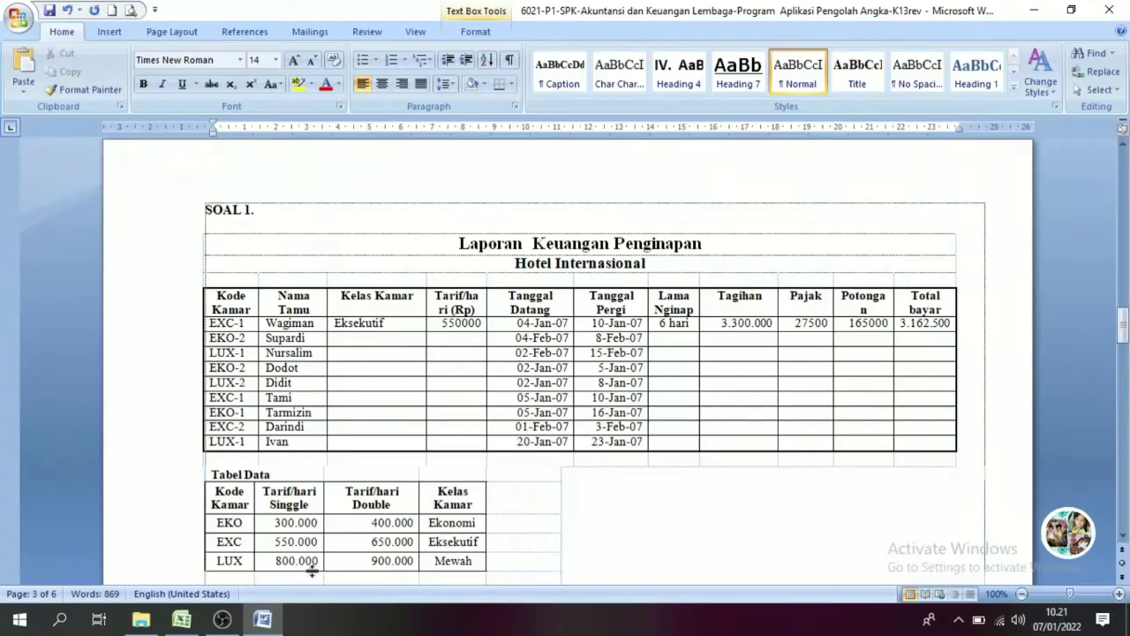
# Switch to the Excel workbook and check the Keterangan Kode Kamar rules on sheet SOAL 1 against the guests' room codes
pyautogui.click(183, 624)
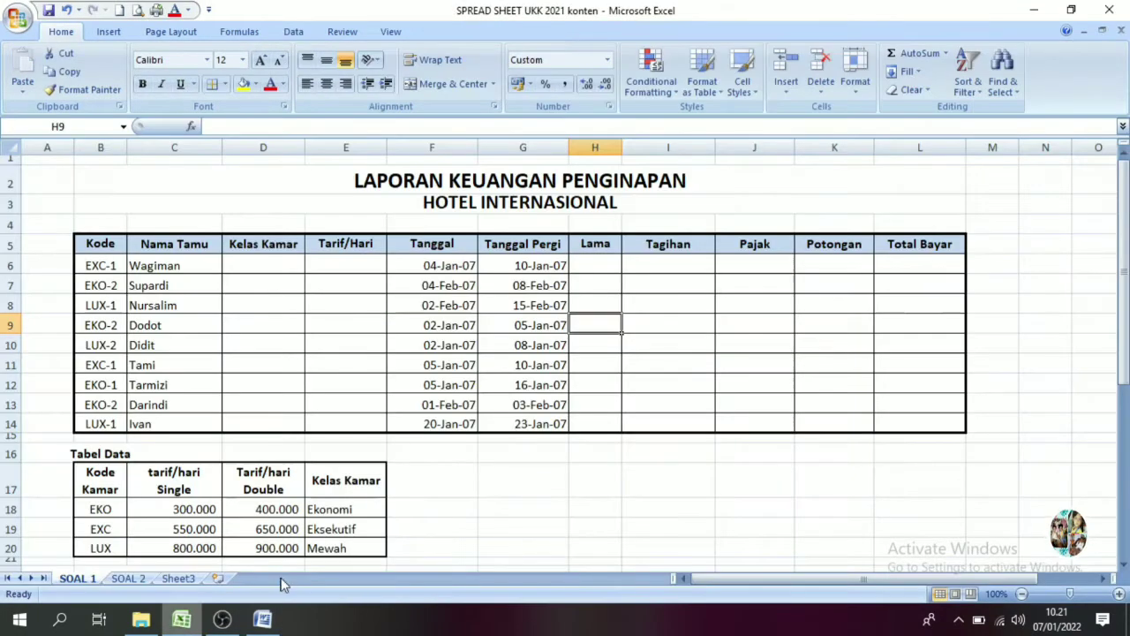
pyautogui.click(1125, 331)
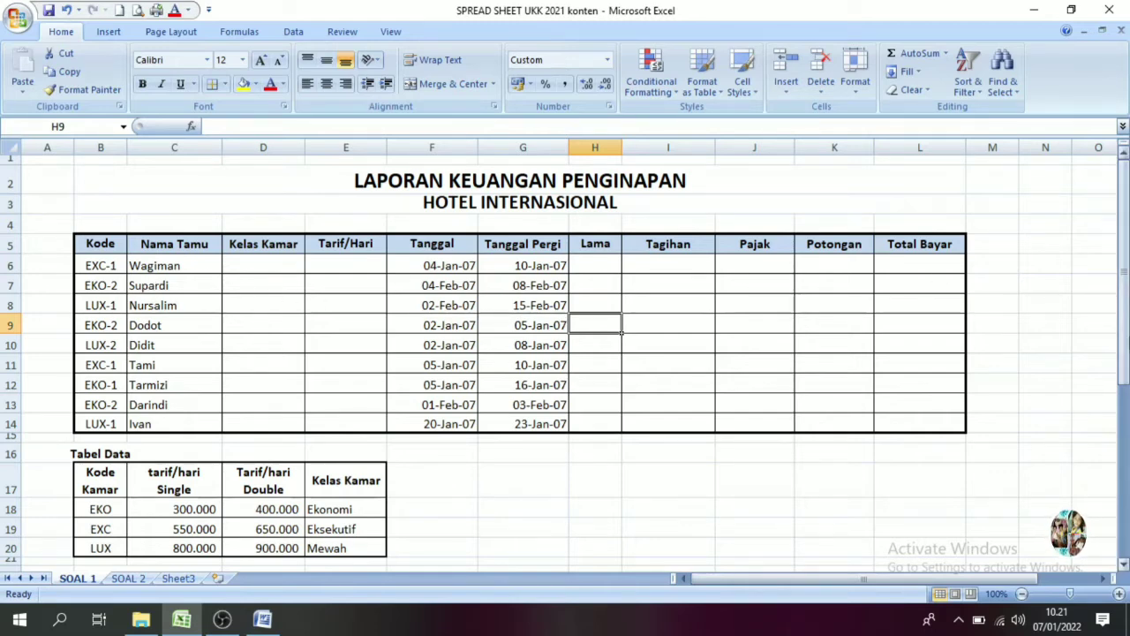
pyautogui.moveTo(1123, 287)
pyautogui.mouseDown()
pyautogui.moveTo(1123, 316)
pyautogui.moveTo(1123, 284)
pyautogui.moveTo(1123, 302)
pyautogui.mouseUp()
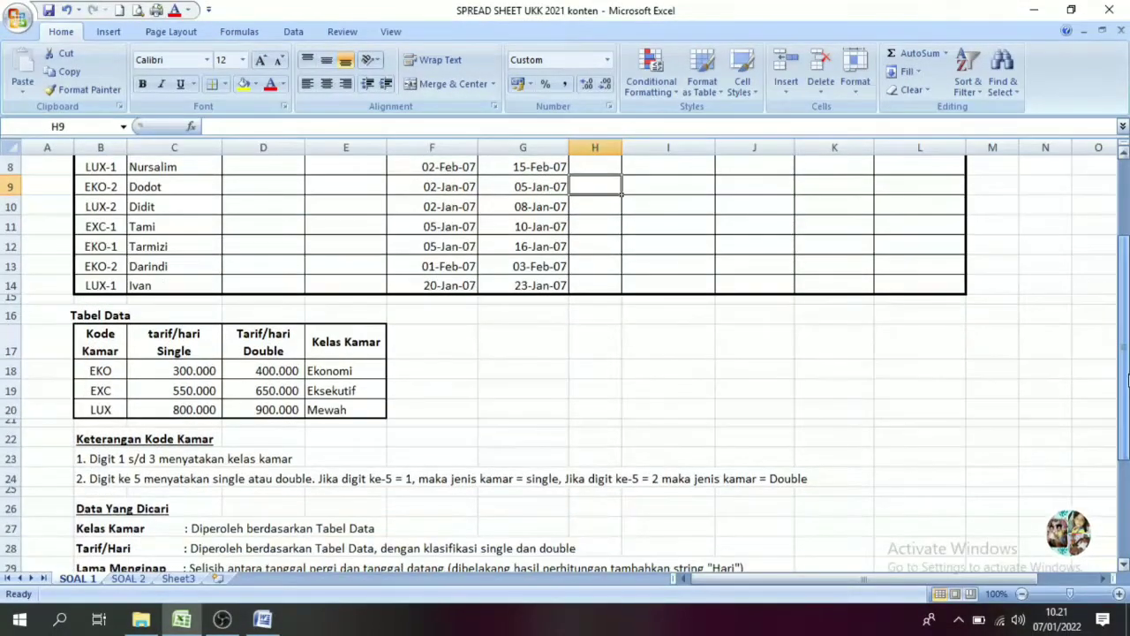
pyautogui.click(94, 437)
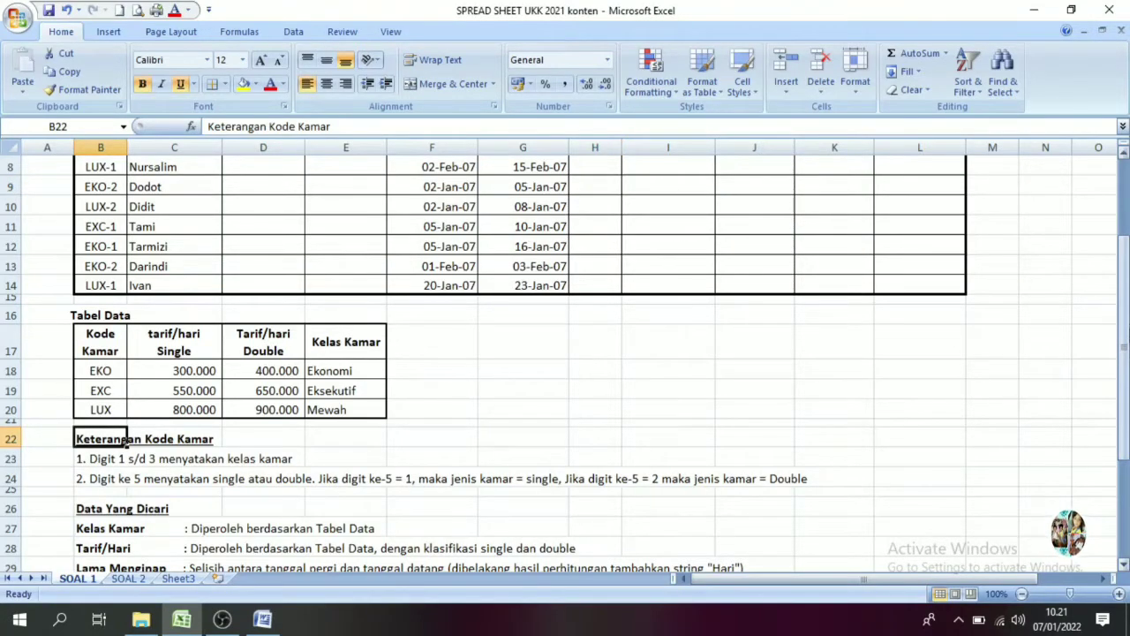
pyautogui.scroll(2, 1125, 357)
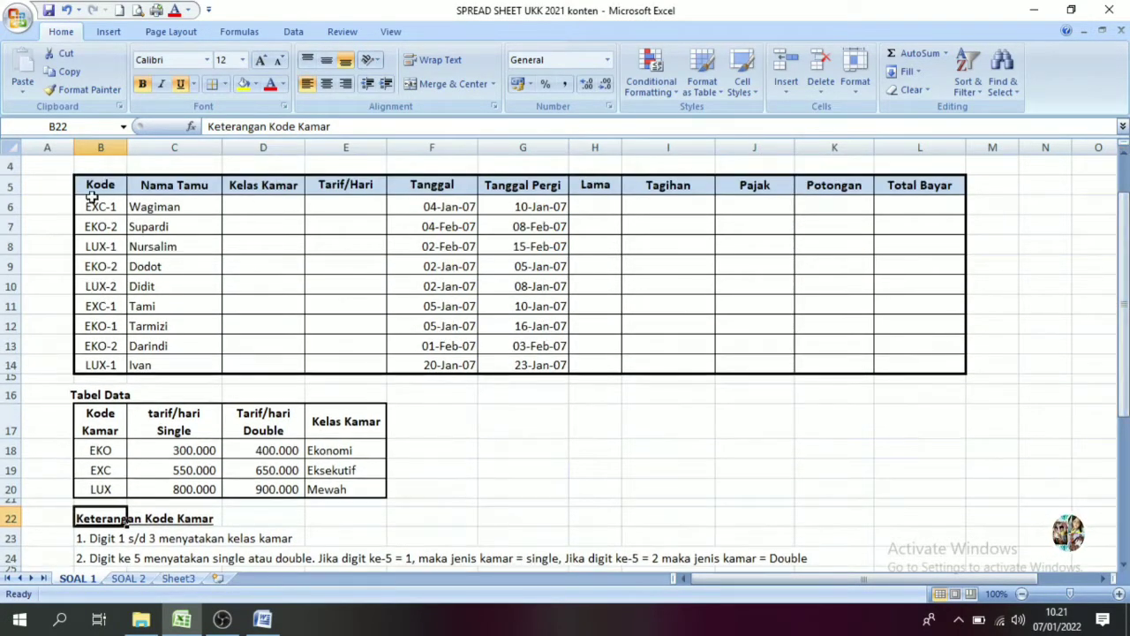
pyautogui.click(106, 541)
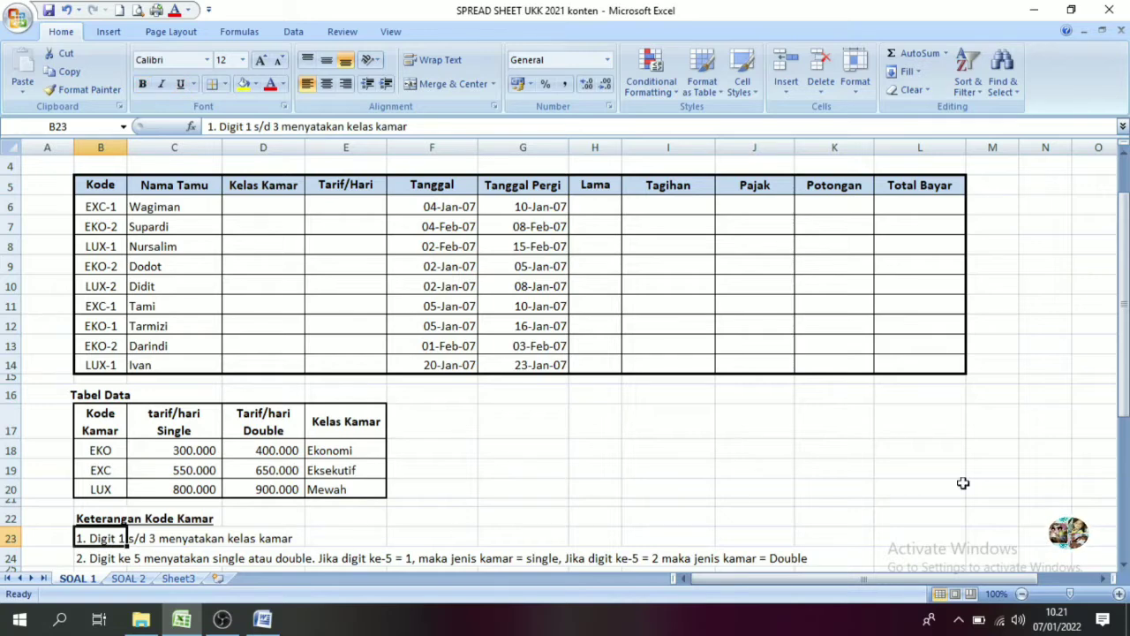
pyautogui.moveTo(1124, 408); pyautogui.dragTo(1123, 417)
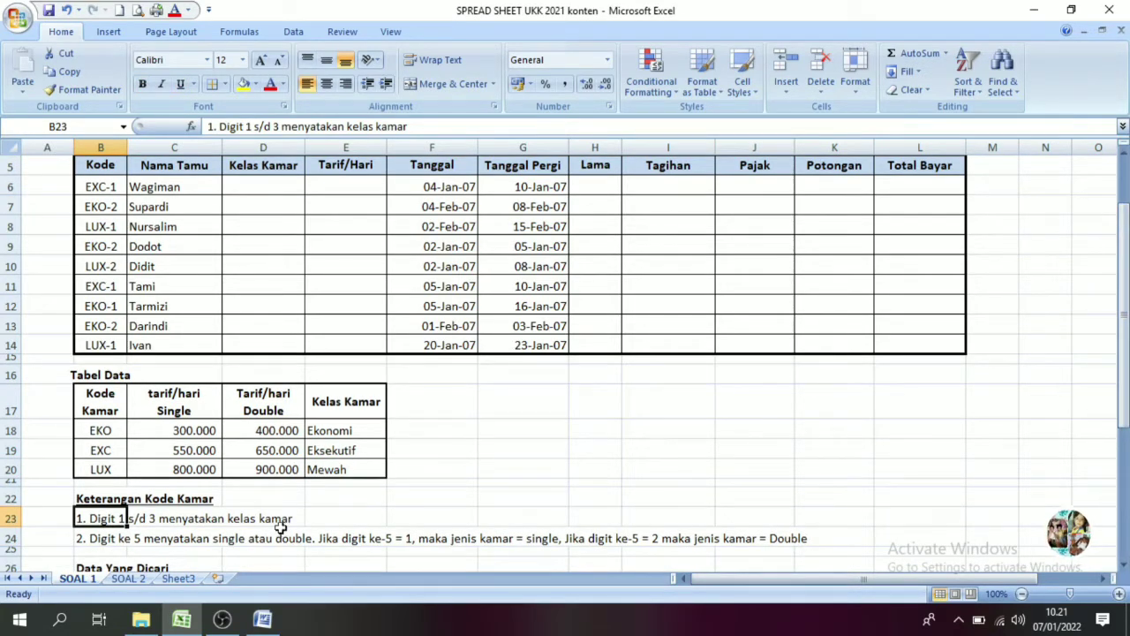
pyautogui.click(101, 165)
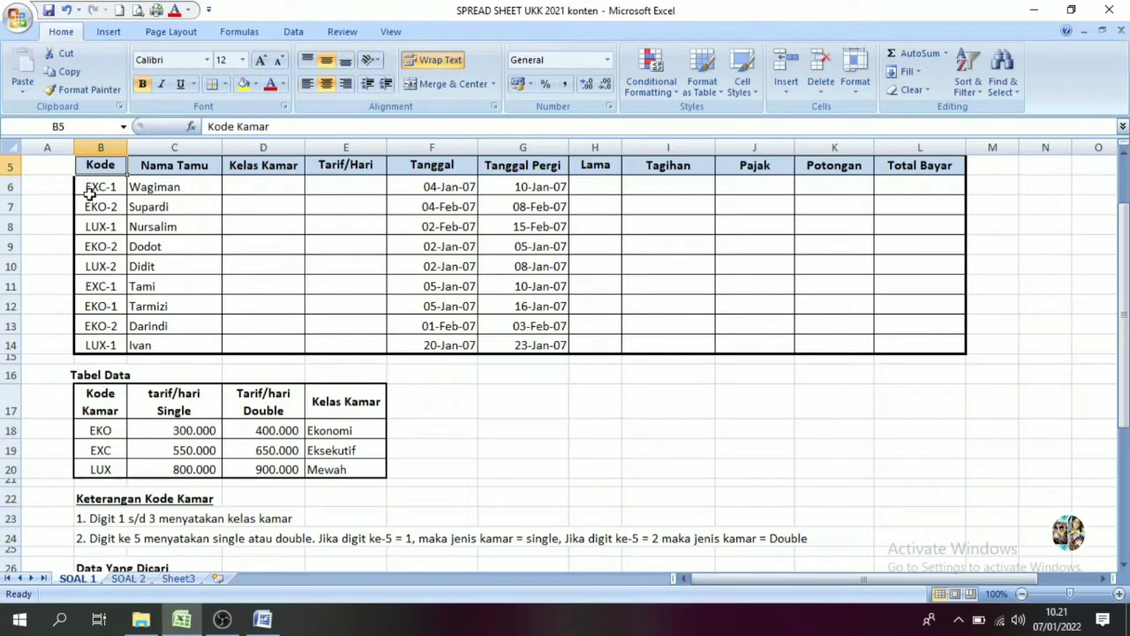
pyautogui.click(94, 190)
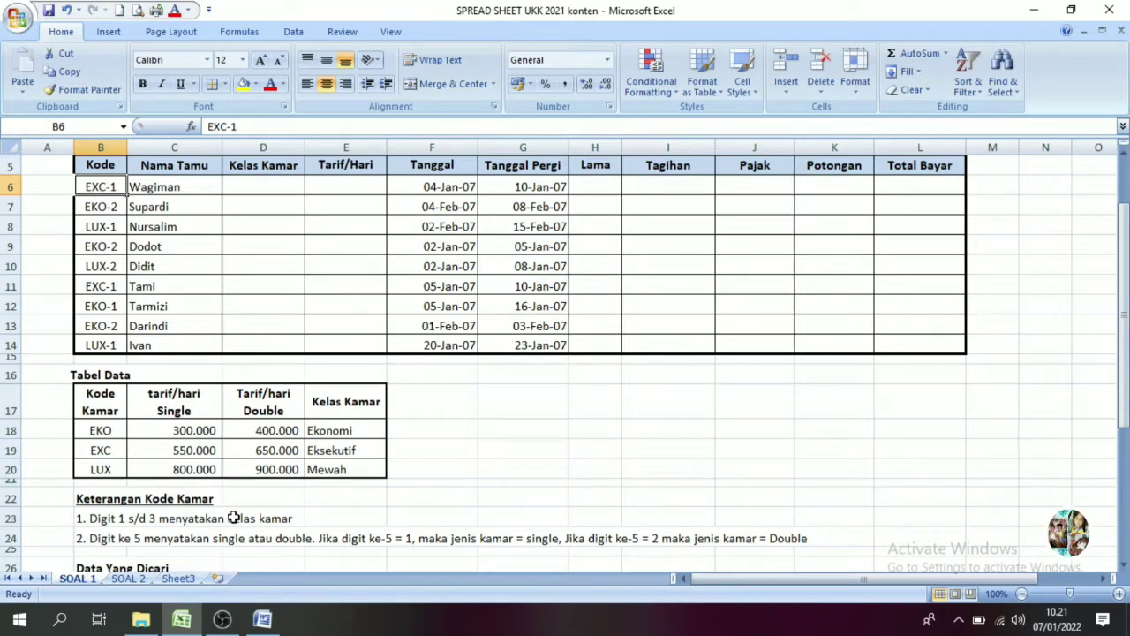
pyautogui.click(269, 520)
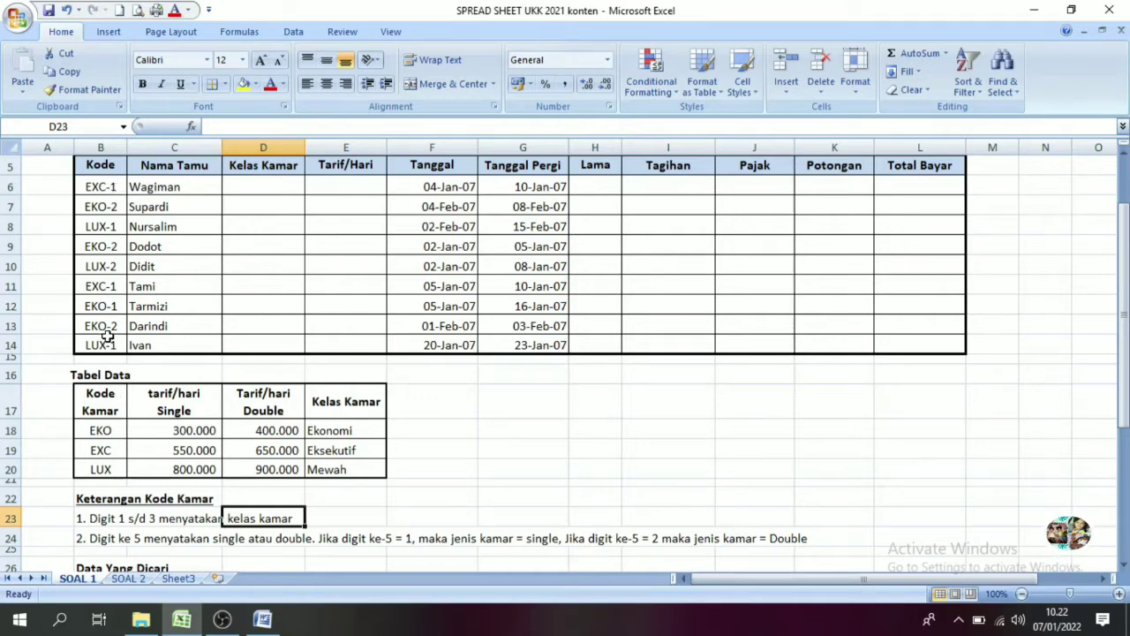
pyautogui.click(106, 187)
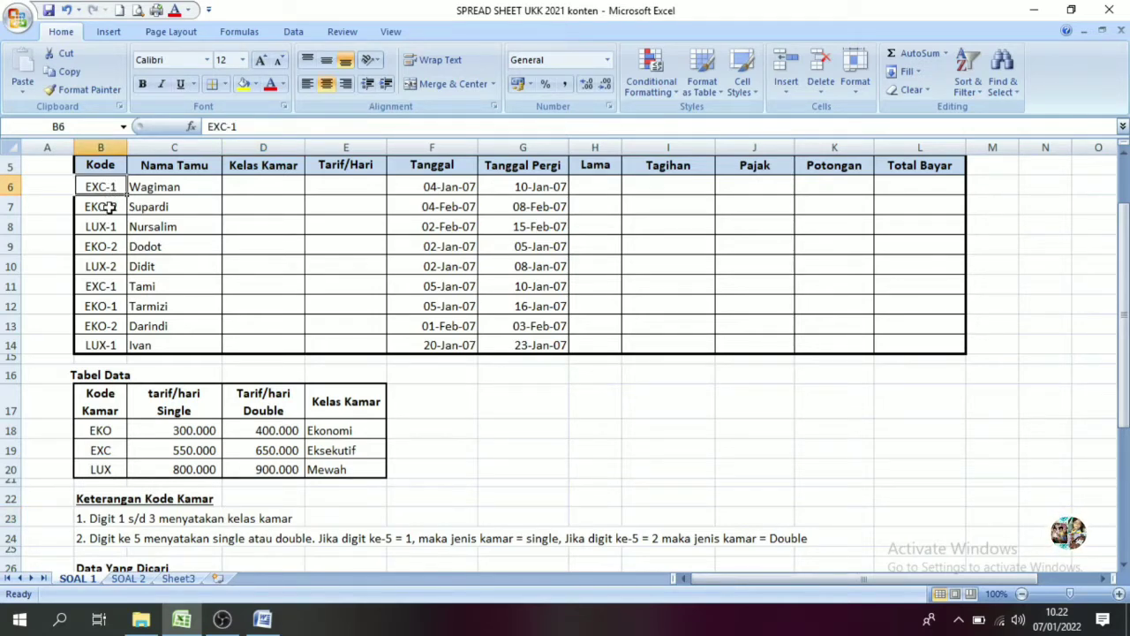
# Read the Data Yang Dicari rule for Kelas Kamar and examine the room classes listed in Tabel Data
pyautogui.moveTo(1127, 385); pyautogui.dragTo(1128, 388)
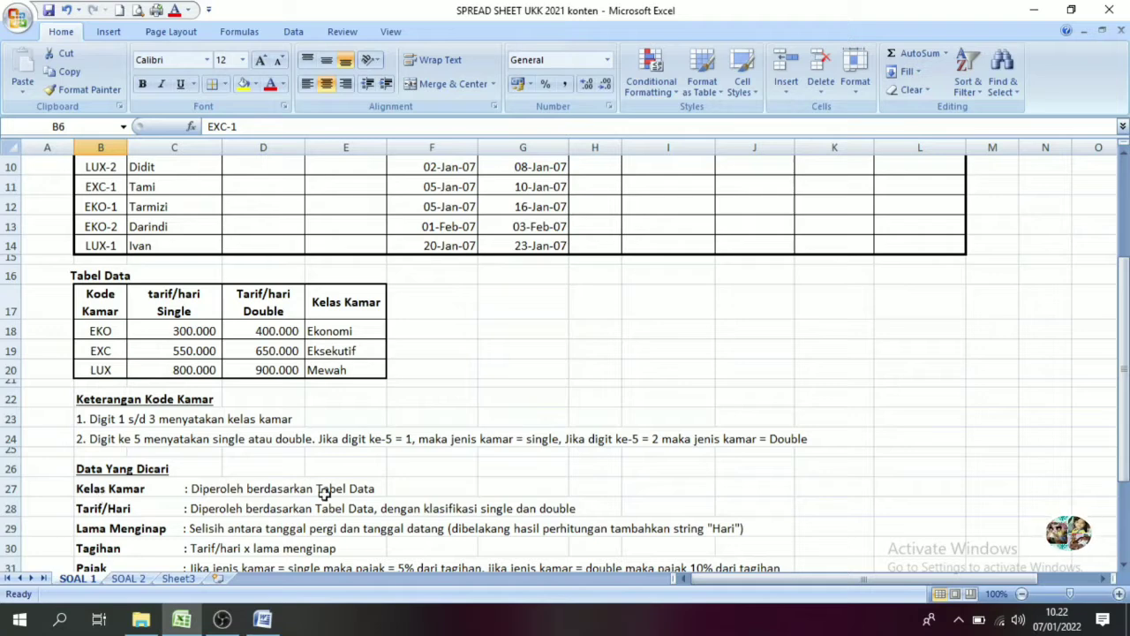
pyautogui.moveTo(1125, 457); pyautogui.dragTo(1126, 449)
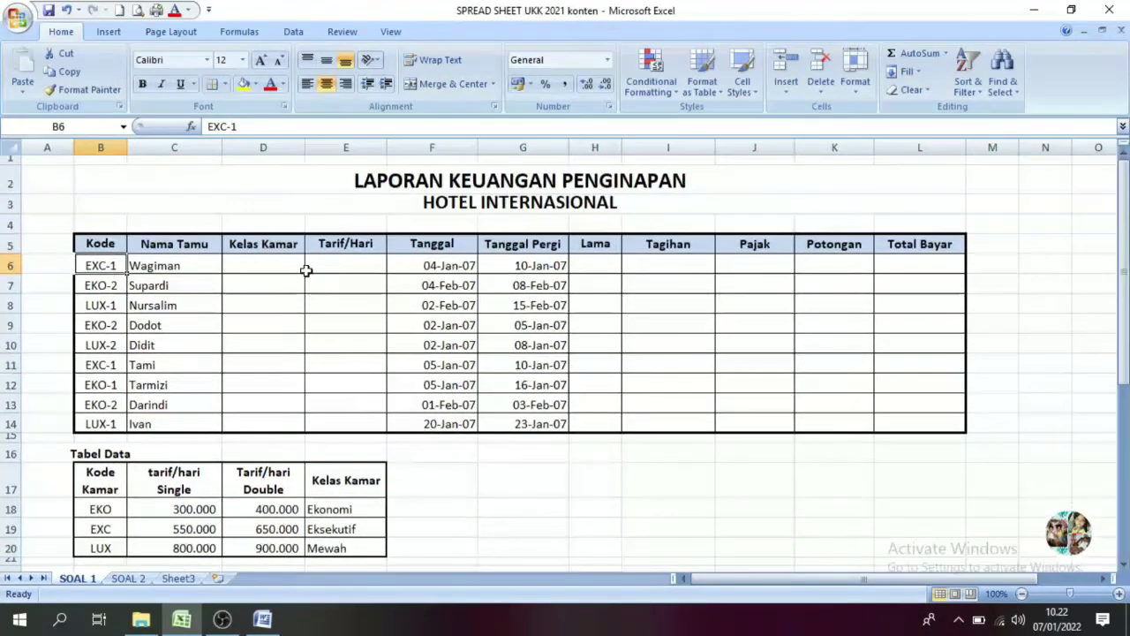
pyautogui.click(256, 265)
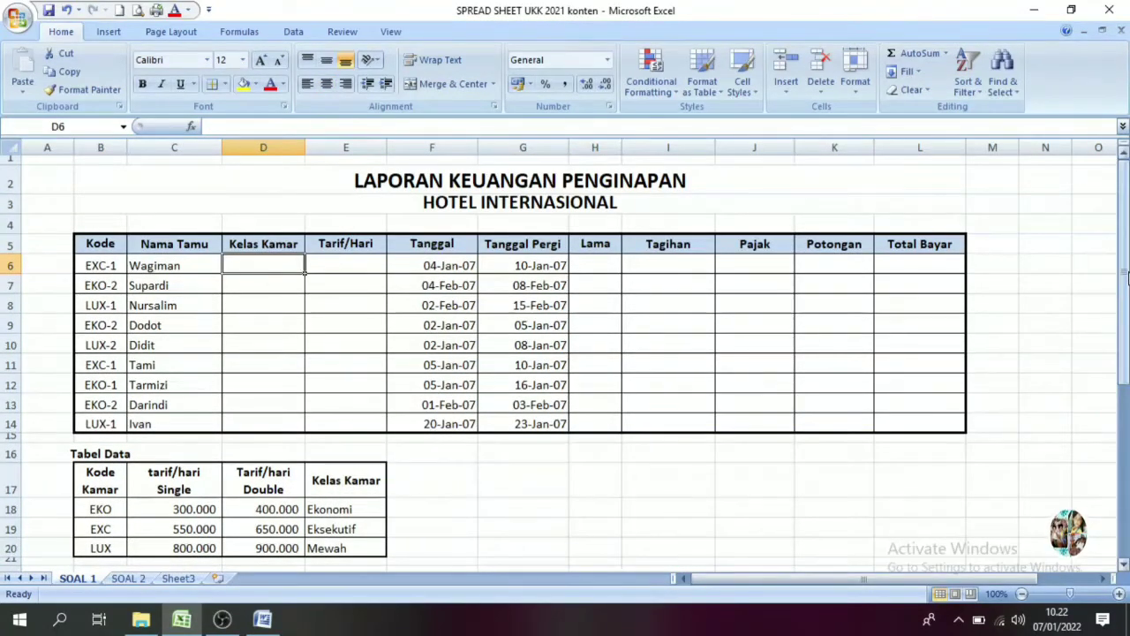
pyautogui.moveTo(1124, 272)
pyautogui.mouseDown()
pyautogui.moveTo(1124, 359)
pyautogui.moveTo(1124, 269)
pyautogui.mouseUp()
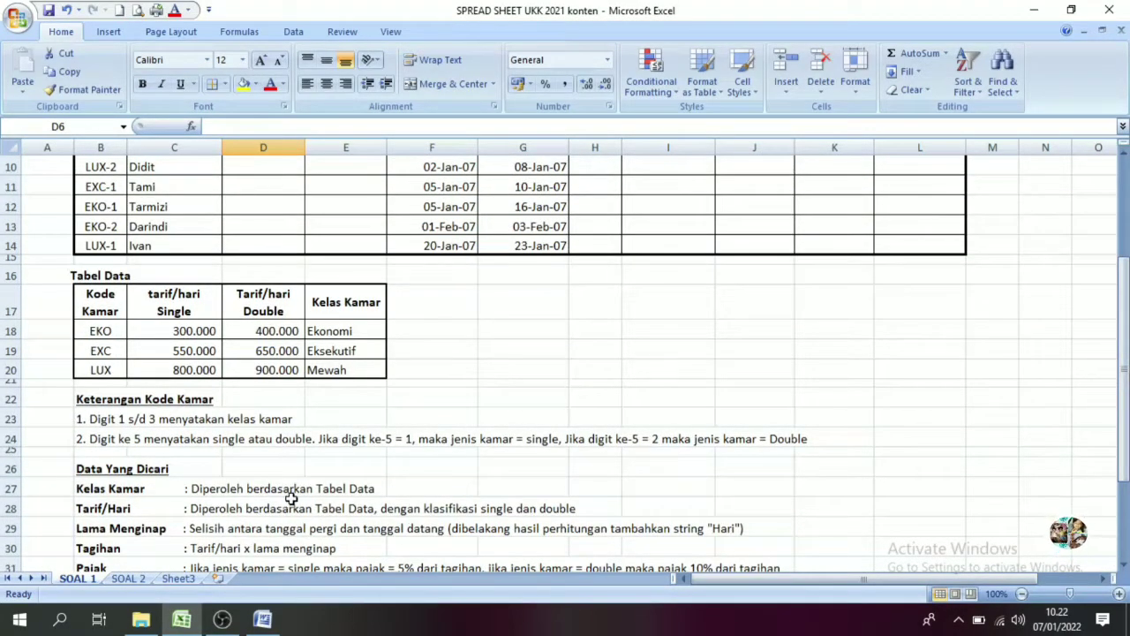
pyautogui.click(367, 493)
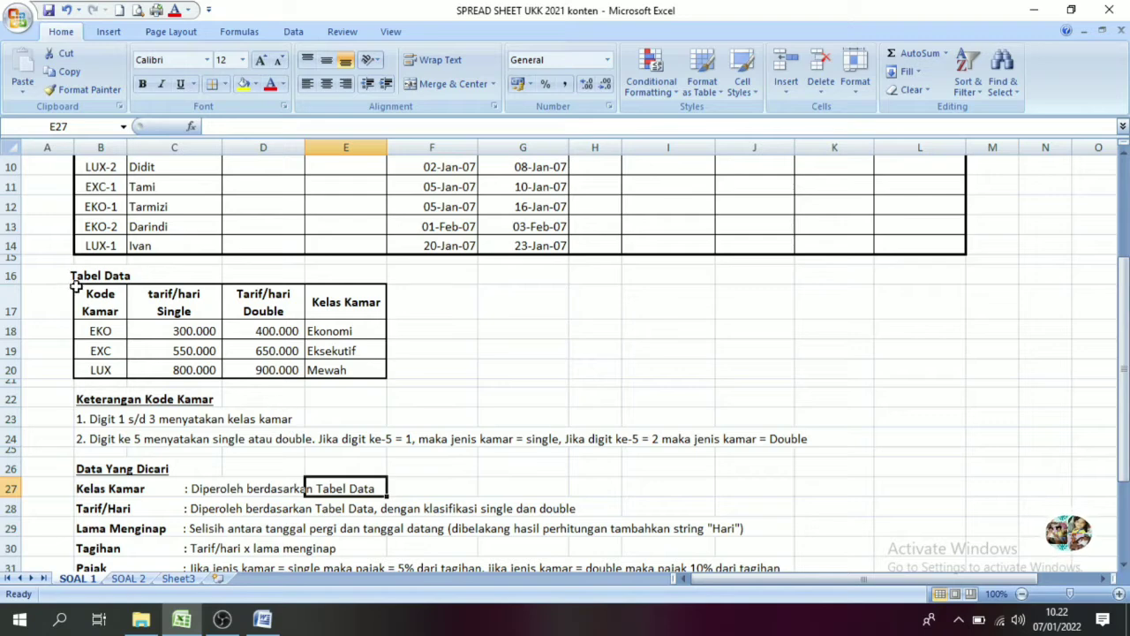
pyautogui.moveTo(99, 294); pyautogui.dragTo(350, 369)
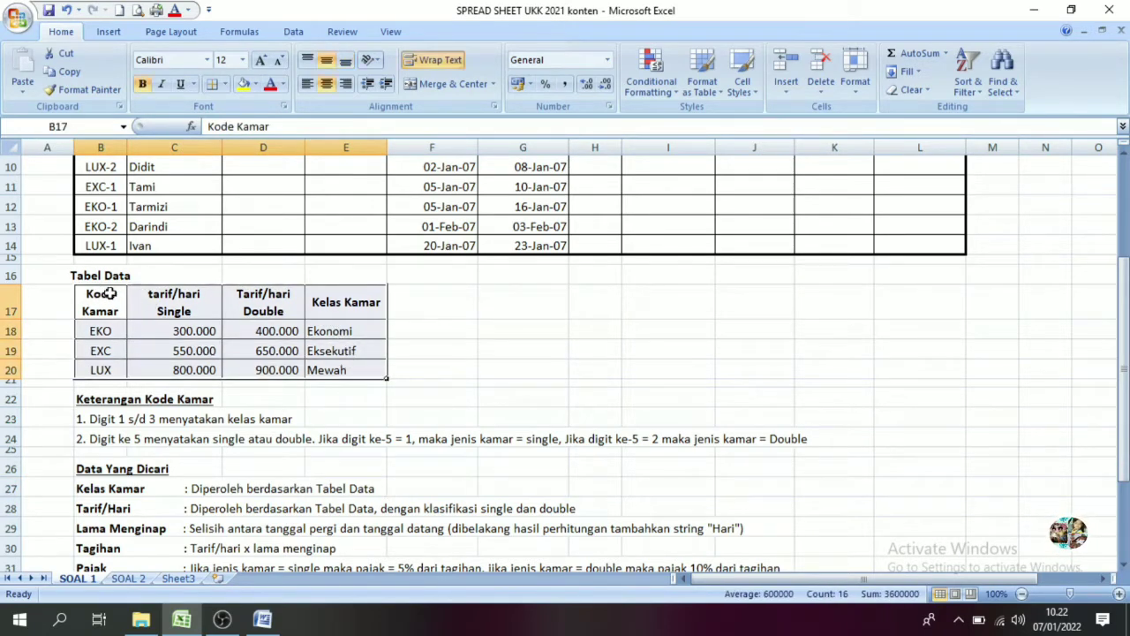
pyautogui.click(350, 305)
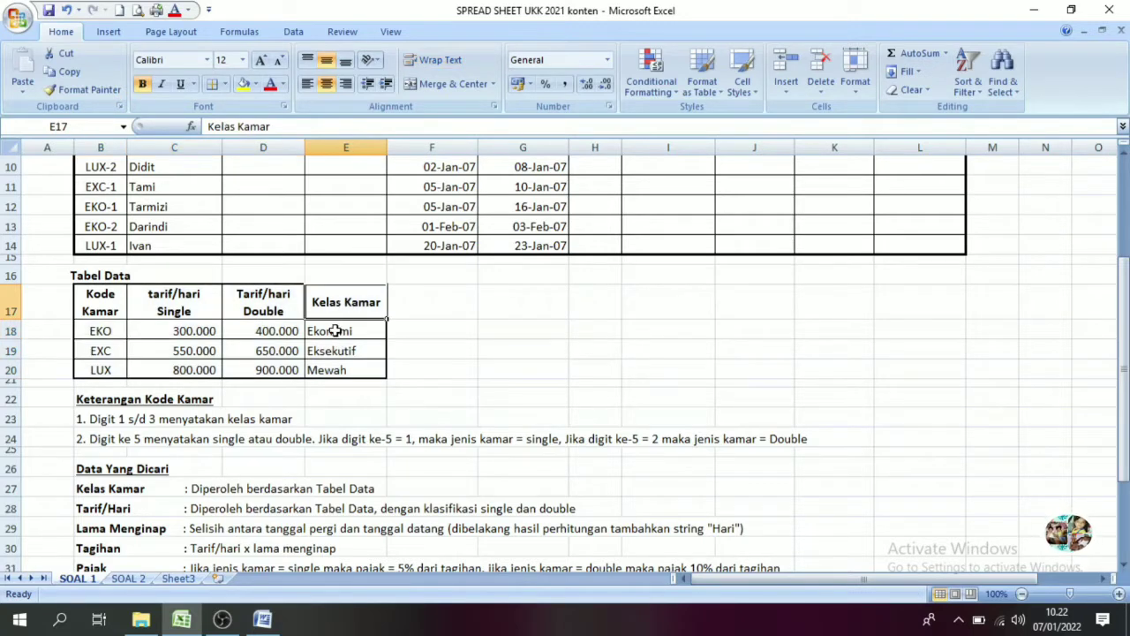
pyautogui.click(335, 330)
pyautogui.click(331, 350)
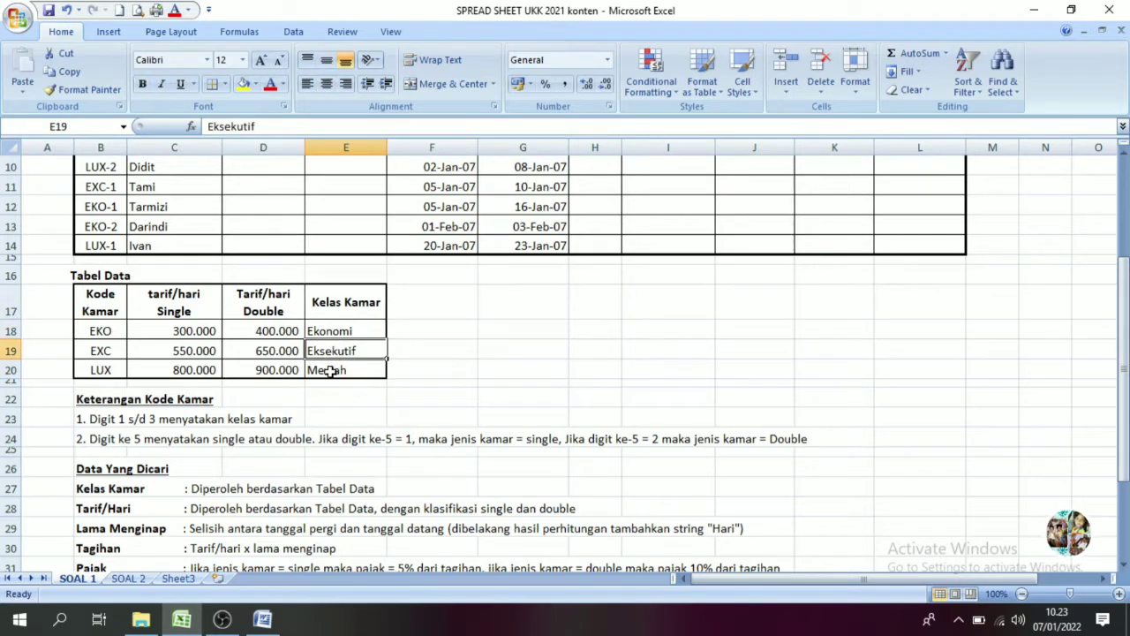
pyautogui.click(328, 370)
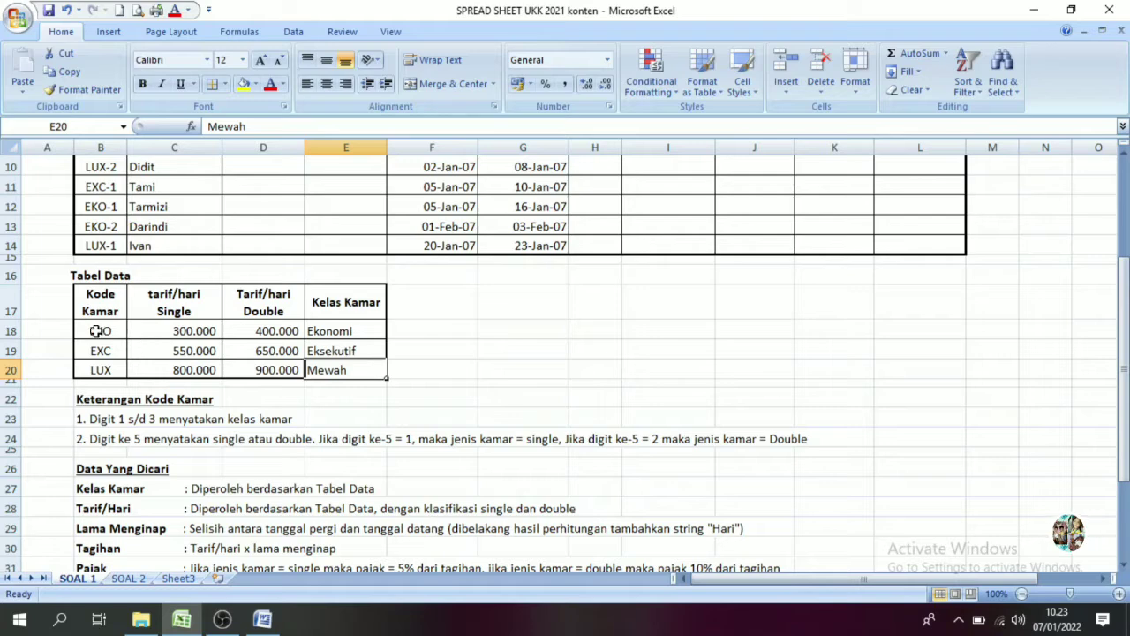
# Compare the room codes in Tabel Data with the codes in the report's Kode column
pyautogui.moveTo(100, 329); pyautogui.dragTo(97, 367)
pyautogui.moveTo(1124, 375); pyautogui.dragTo(1123, 366)
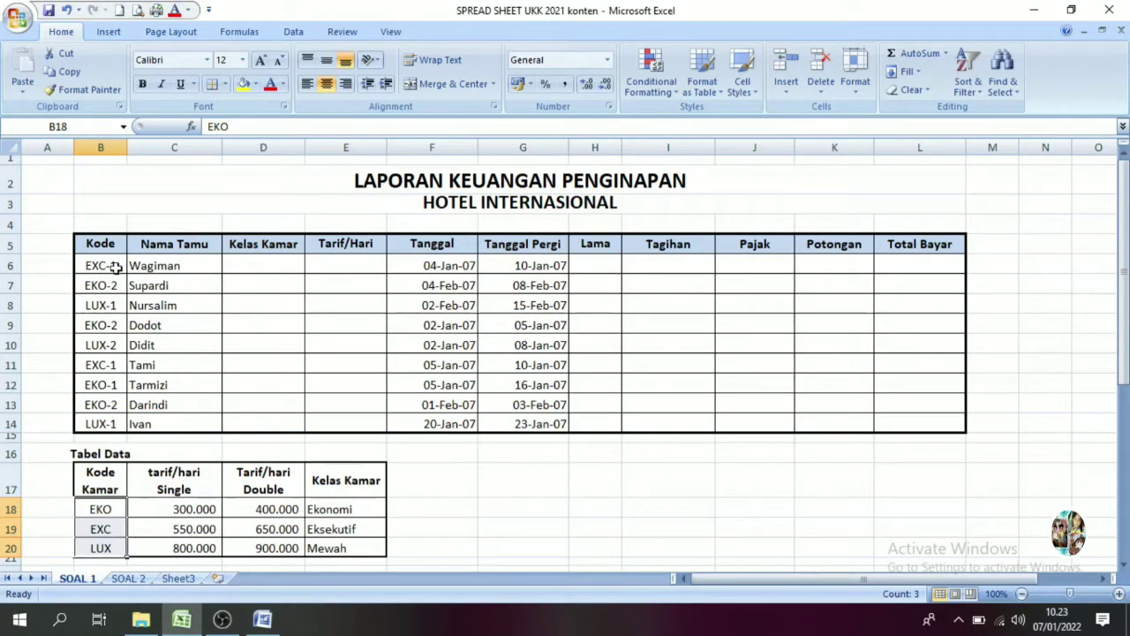
pyautogui.moveTo(1127, 315); pyautogui.dragTo(1127, 328)
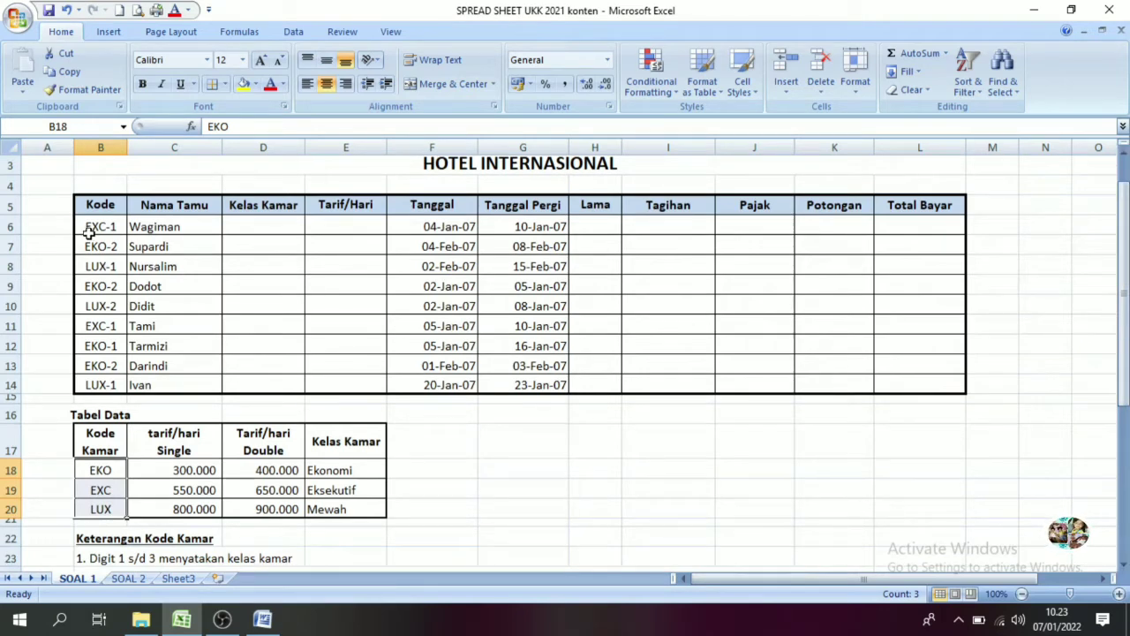
pyautogui.click(107, 450)
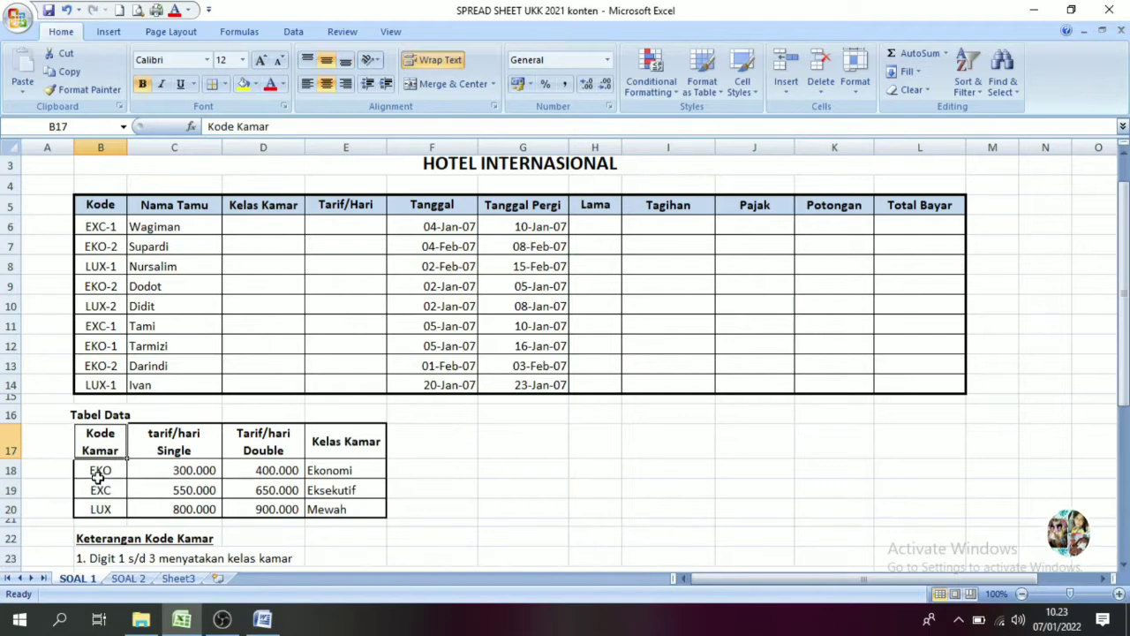
pyautogui.click(100, 473)
pyautogui.click(92, 412)
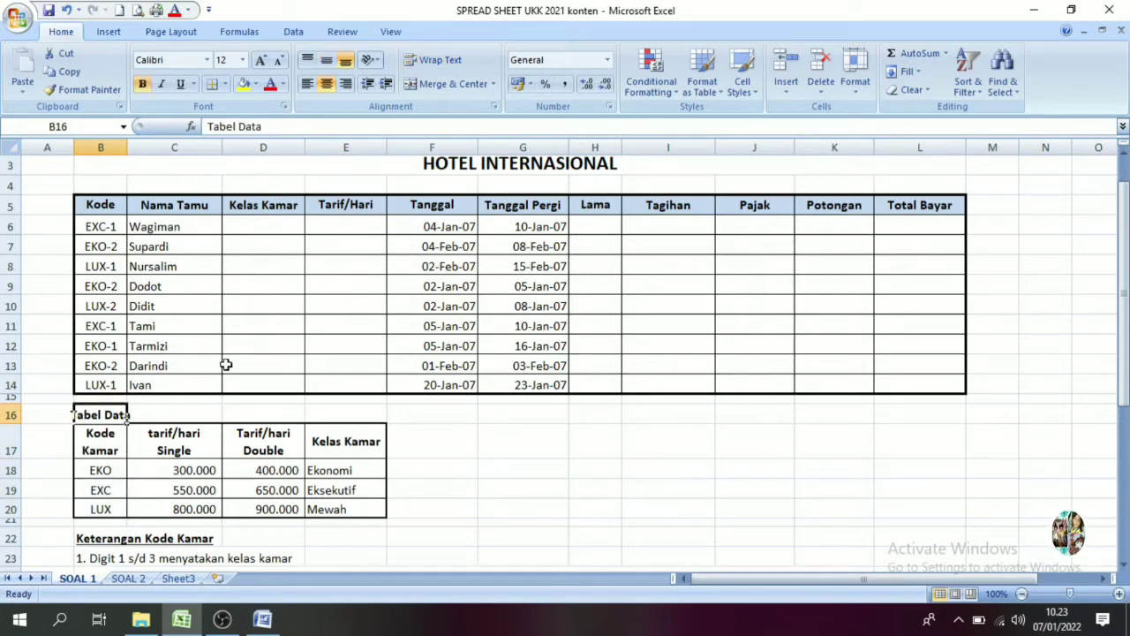
# Examine Tabel Data and its Kelas Kamar entries as the source for the report's empty Kelas Kamar column
pyautogui.click(243, 224)
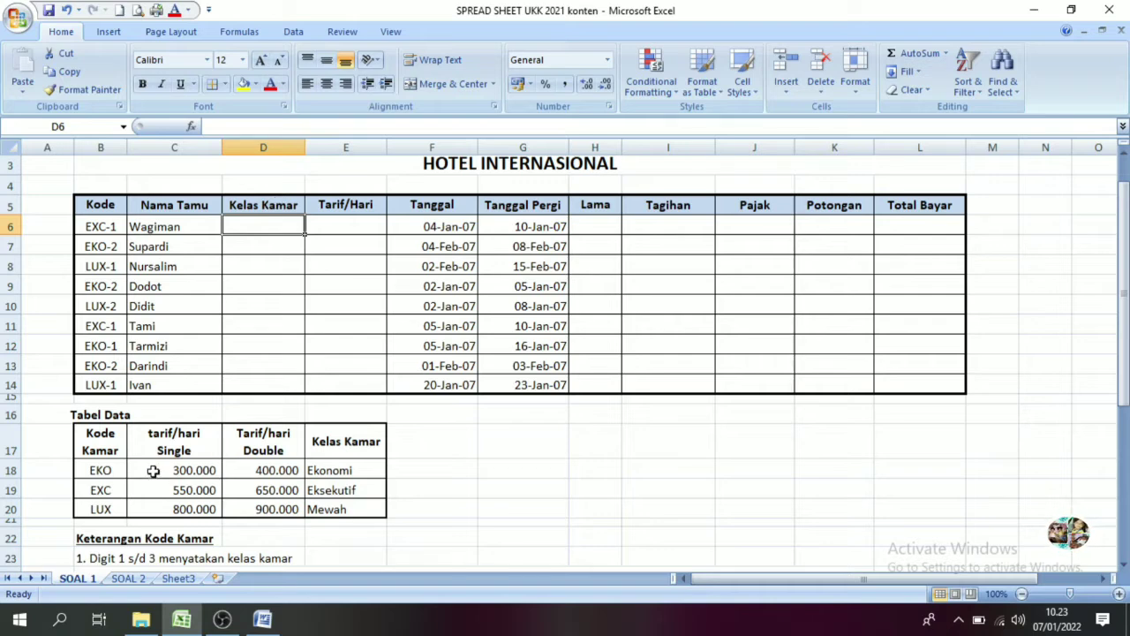
pyautogui.moveTo(97, 442); pyautogui.dragTo(331, 508)
pyautogui.click(336, 506)
pyautogui.moveTo(340, 470); pyautogui.dragTo(340, 506)
pyautogui.click(261, 226)
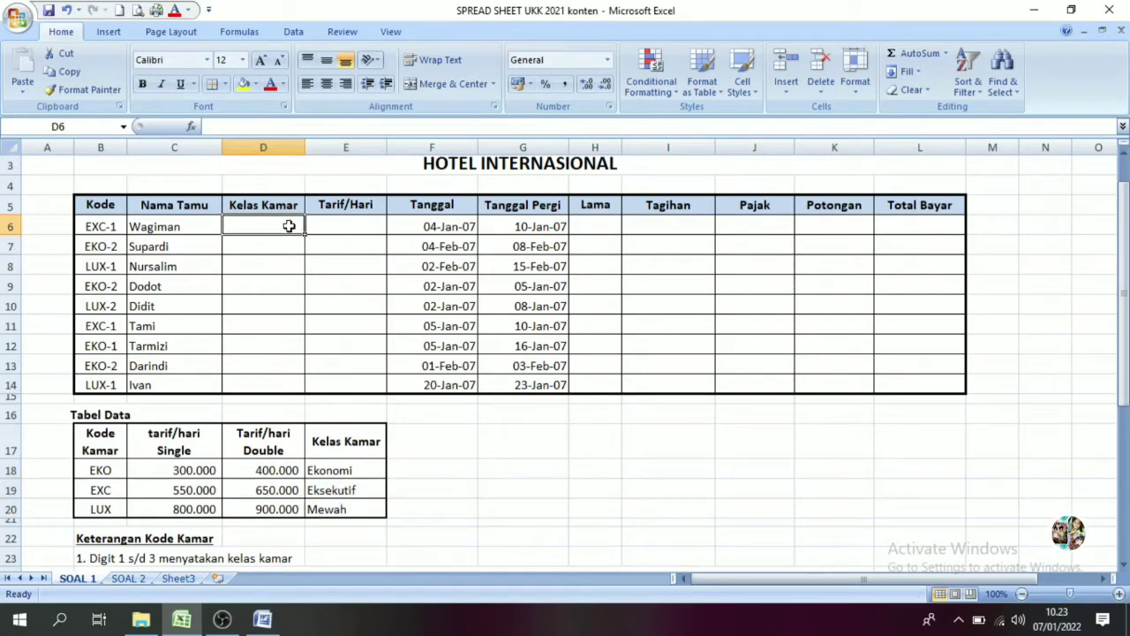
pyautogui.moveTo(343, 470)
pyautogui.mouseDown()
pyautogui.moveTo(338, 507)
pyautogui.moveTo(344, 485)
pyautogui.mouseUp()
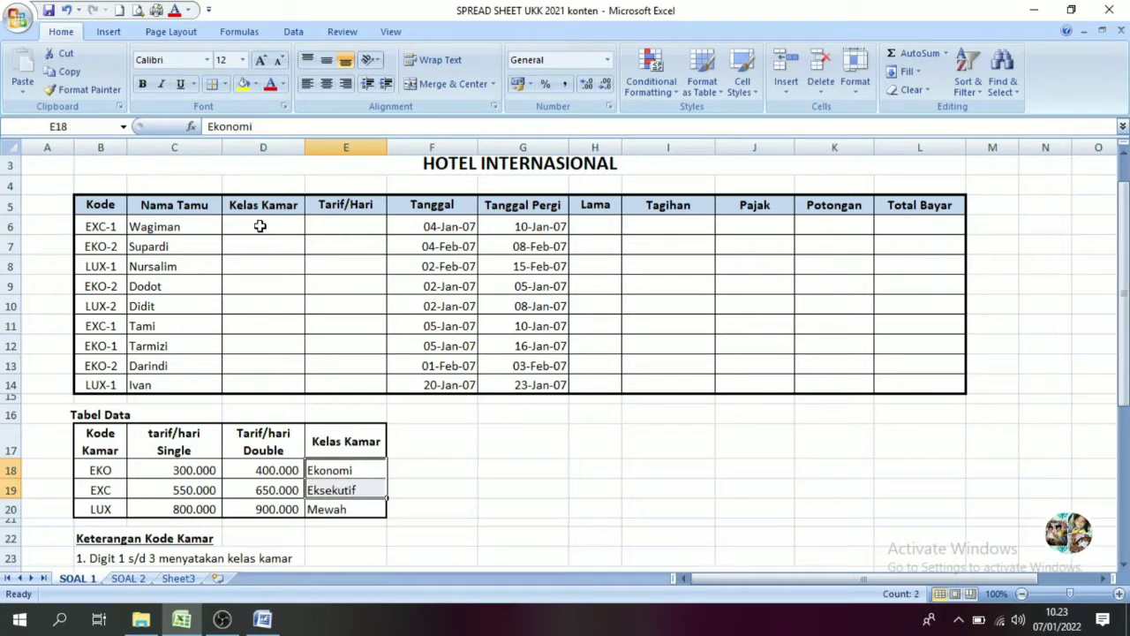
# Enter =VLOOKUP(LEFT(B6;3);$B$18:$E$20;4) in D6 to return the first guest's Kelas Kamar from Tabel Data
pyautogui.click(261, 226)
pyautogui.write('=vlookup')
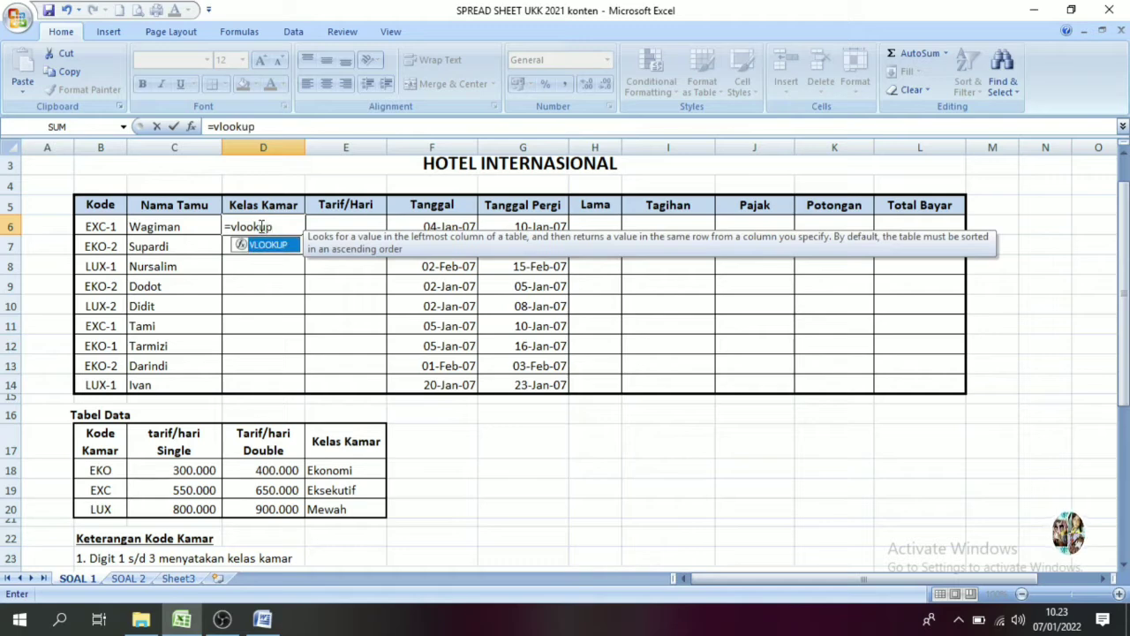
pyautogui.write('(')
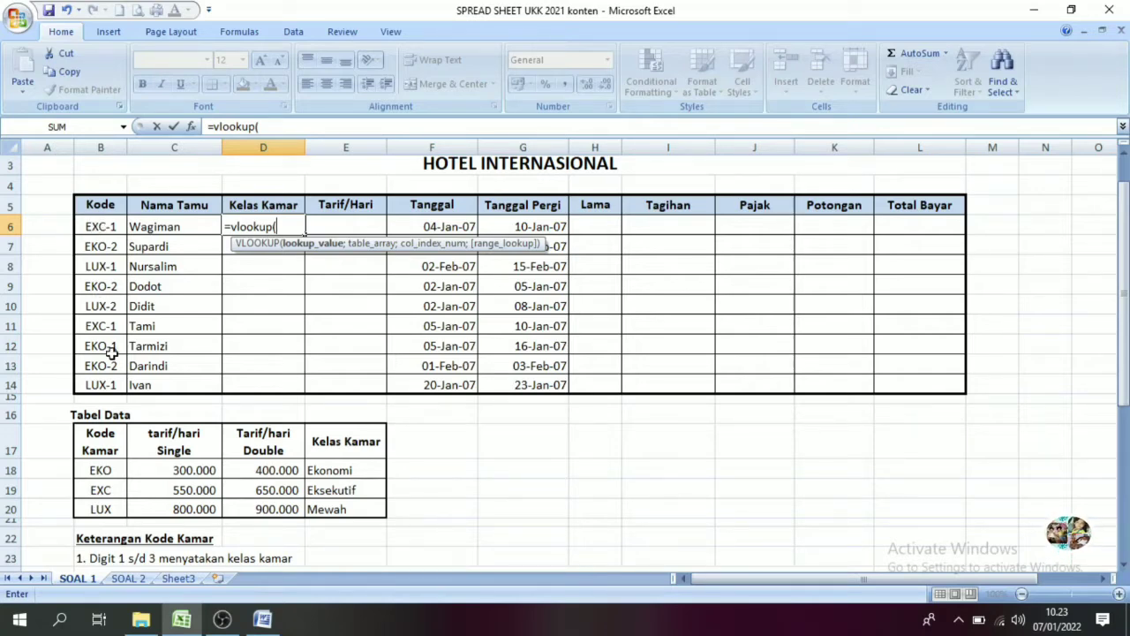
pyautogui.write('left')
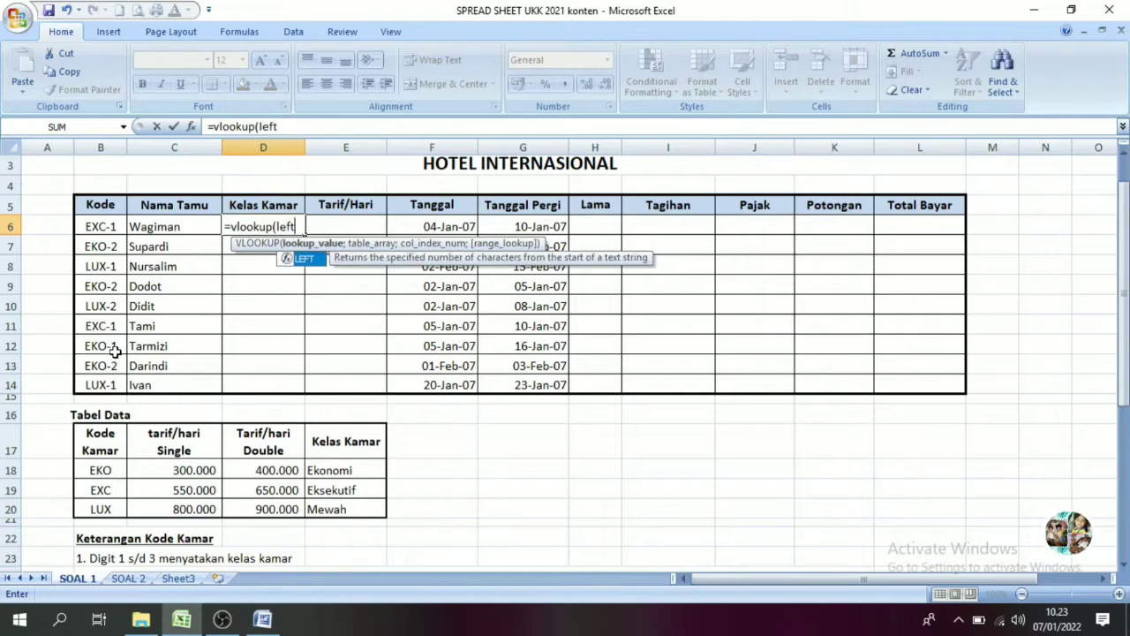
pyautogui.write('(')
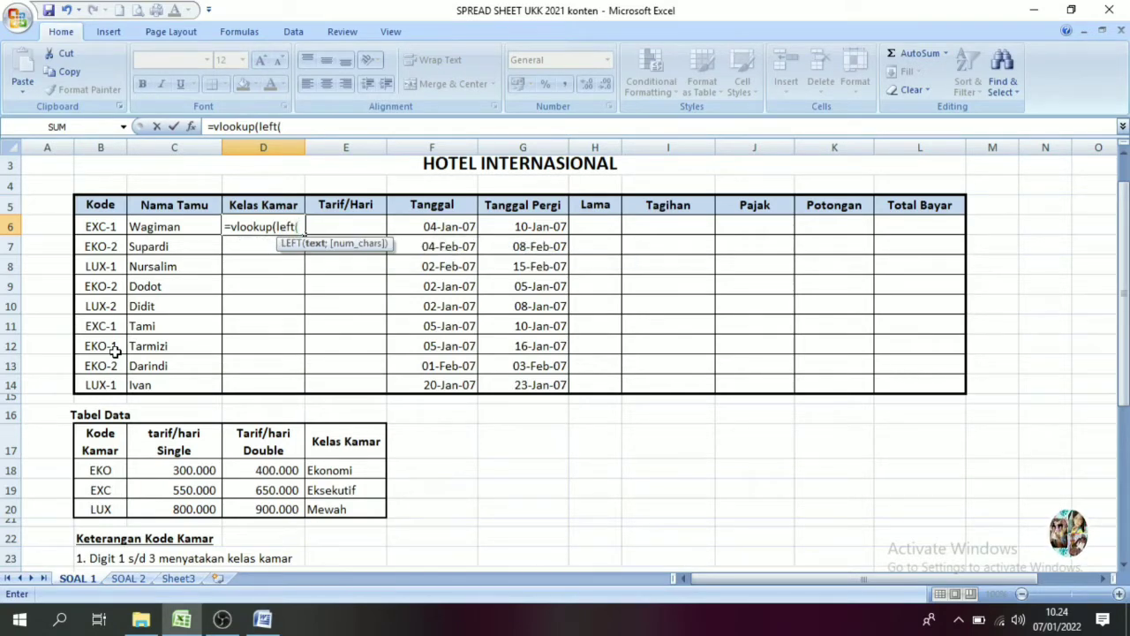
pyautogui.click(99, 226)
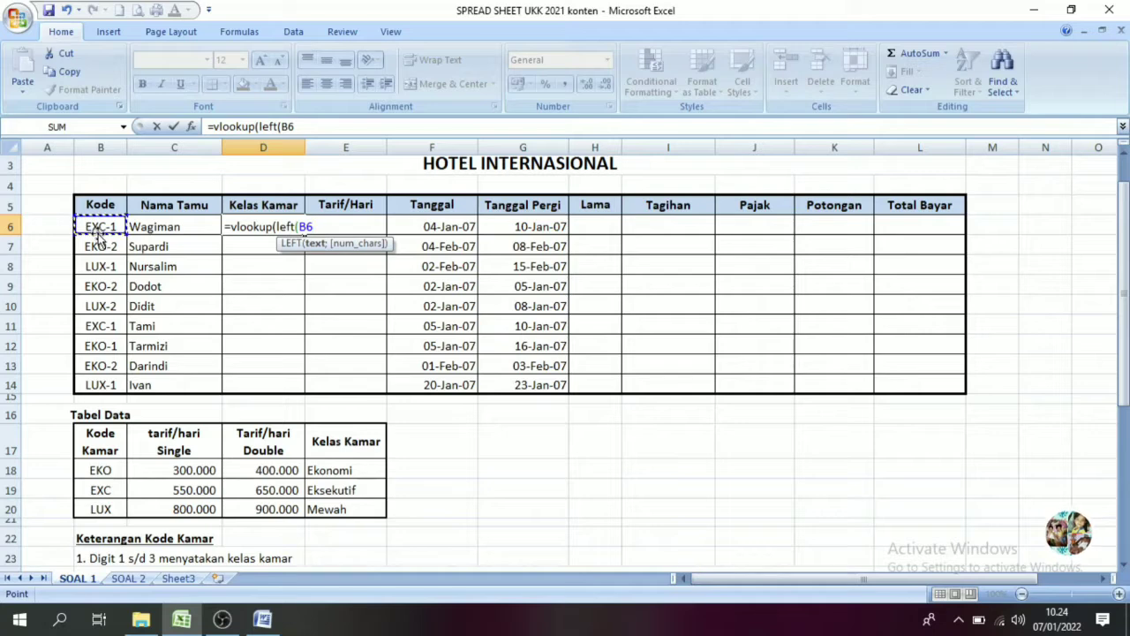
pyautogui.write(';3')
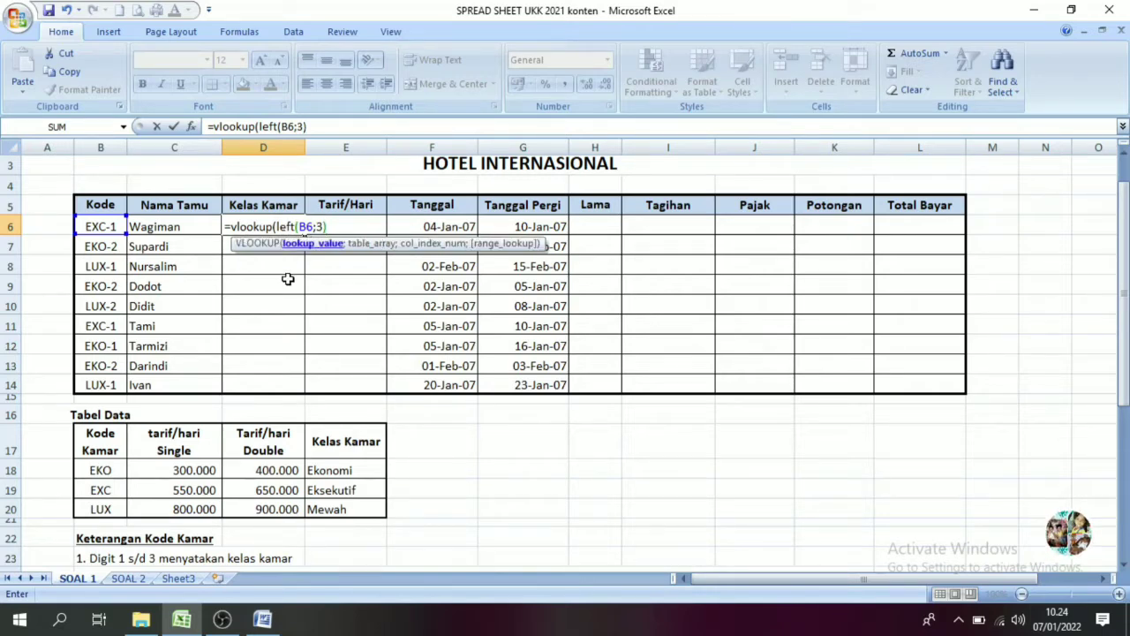
pyautogui.write(';')
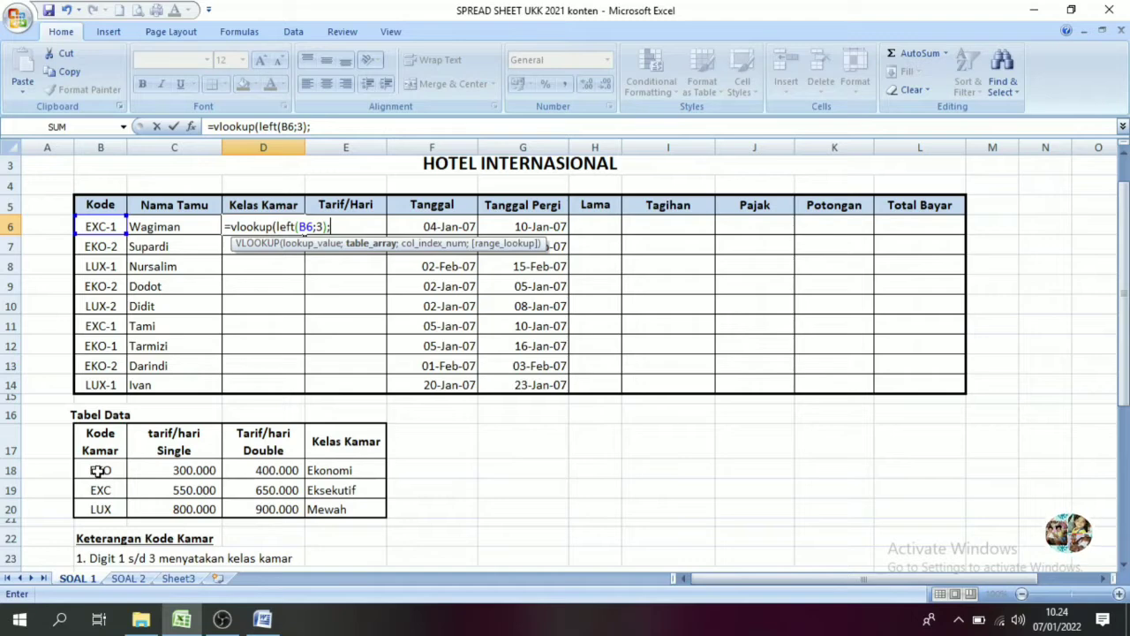
pyautogui.moveTo(99, 469); pyautogui.dragTo(350, 507)
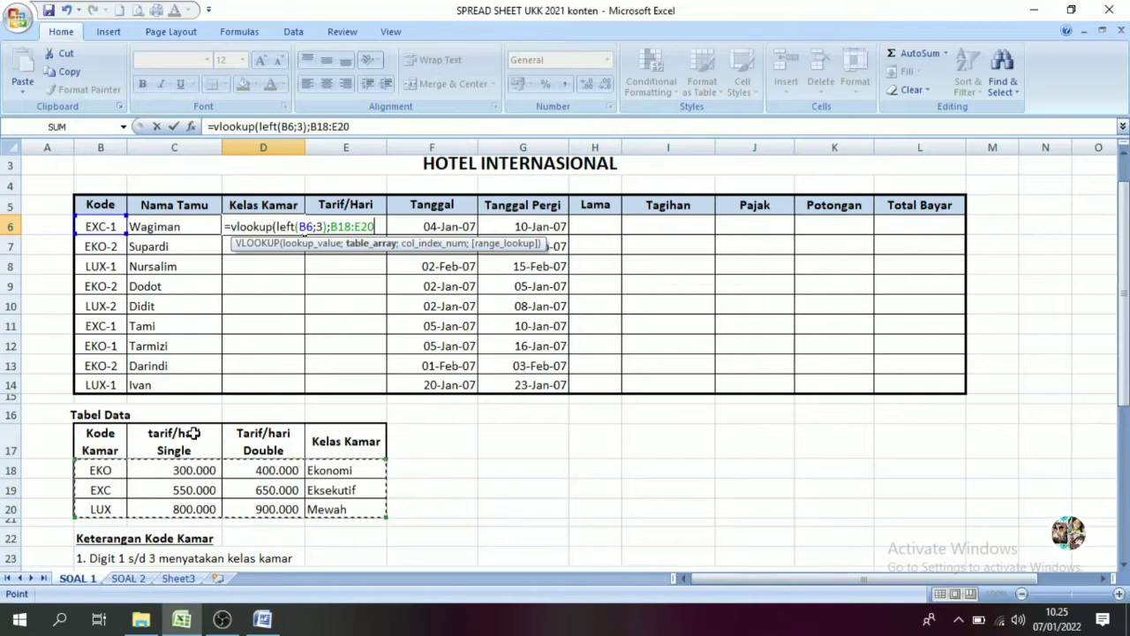
pyautogui.press('F4')
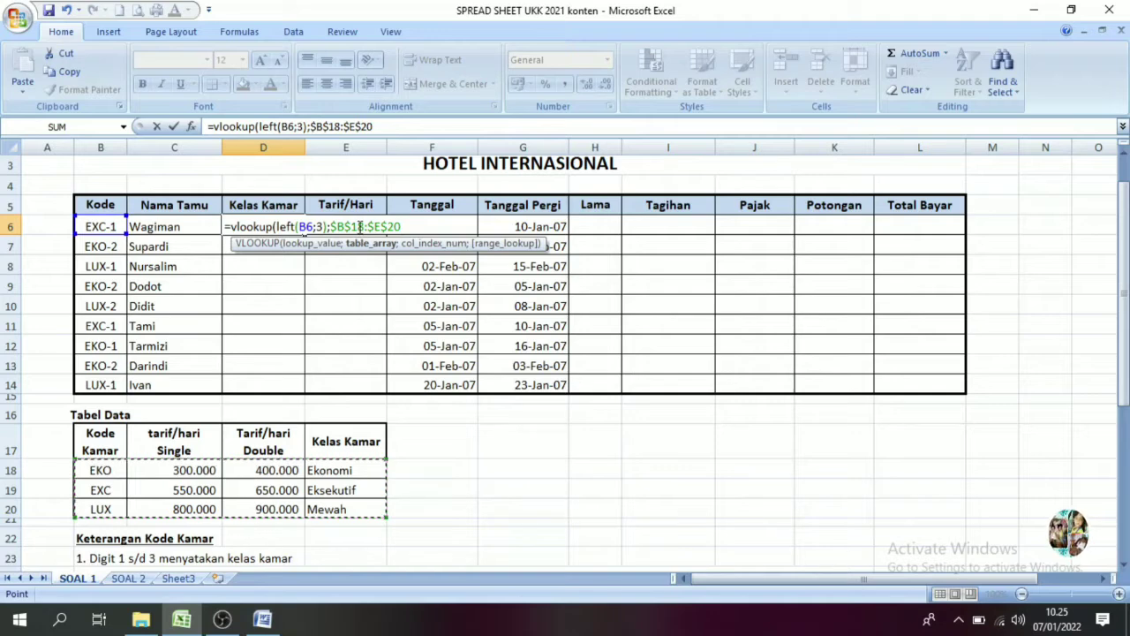
pyautogui.write(';4')
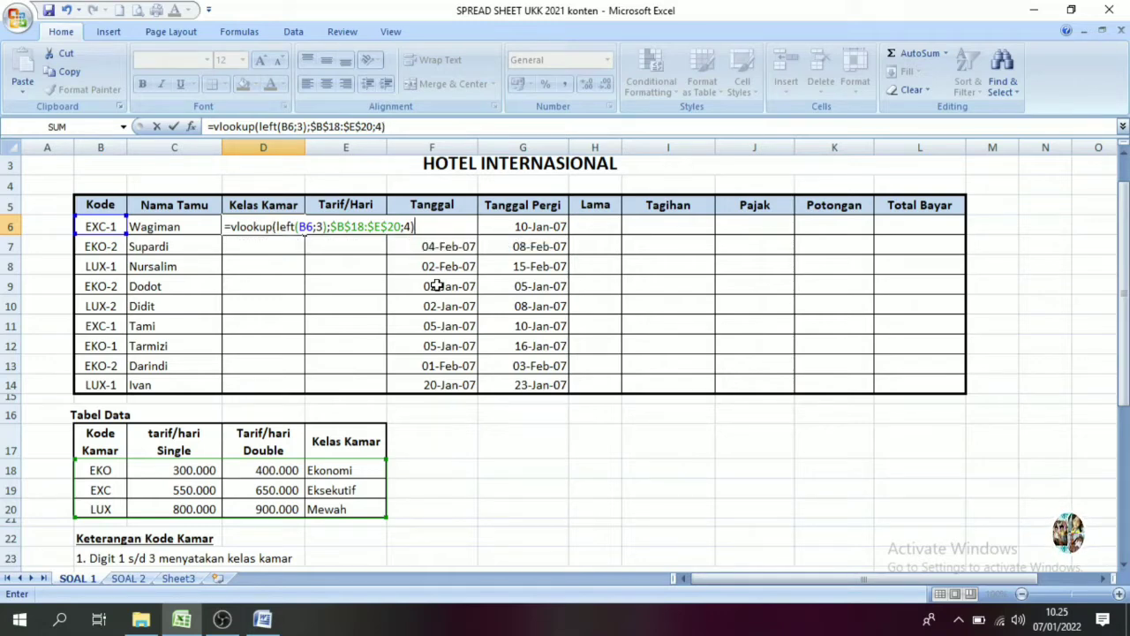
pyautogui.press('Return')
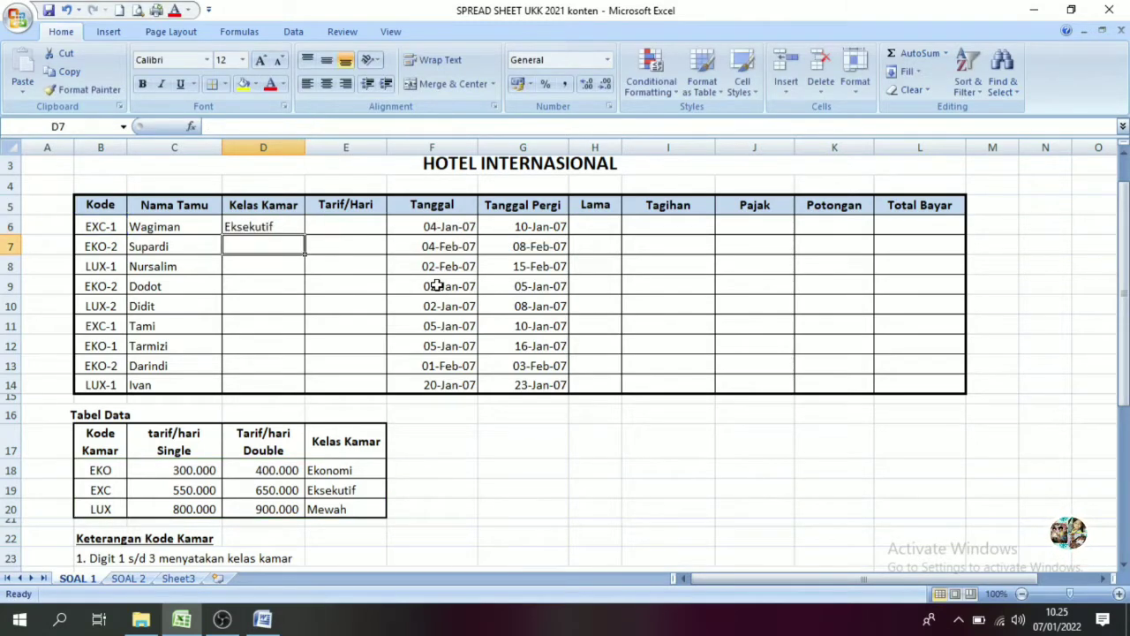
# Copy the Kelas Kamar formula from D6 down through D14 and check the results against Tabel Data
pyautogui.click(262, 225)
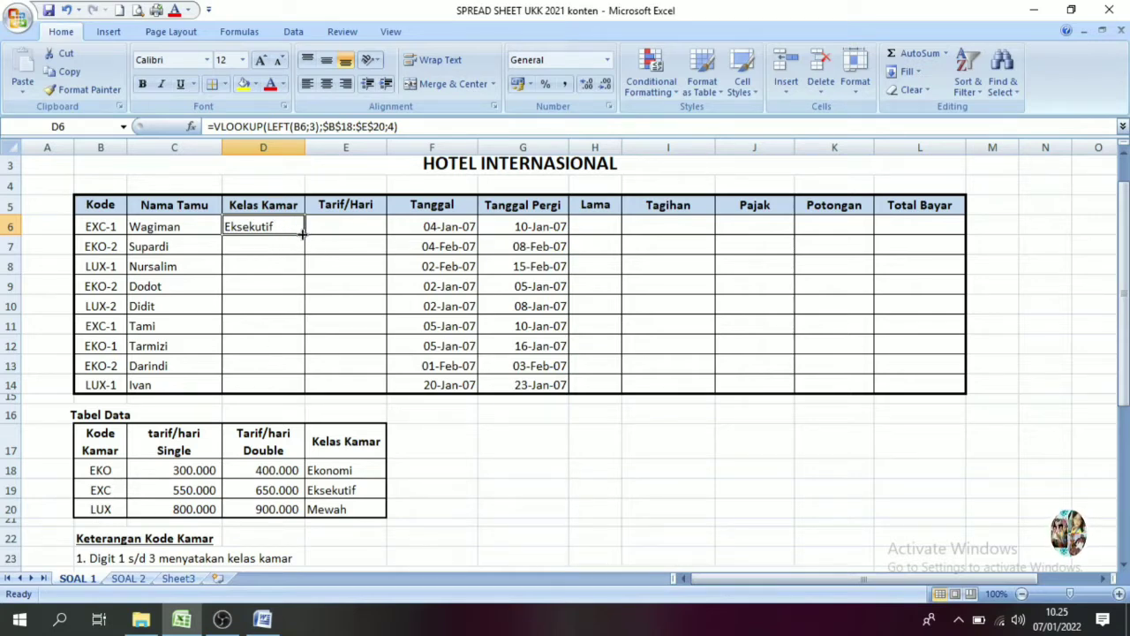
pyautogui.moveTo(302, 232); pyautogui.dragTo(289, 391)
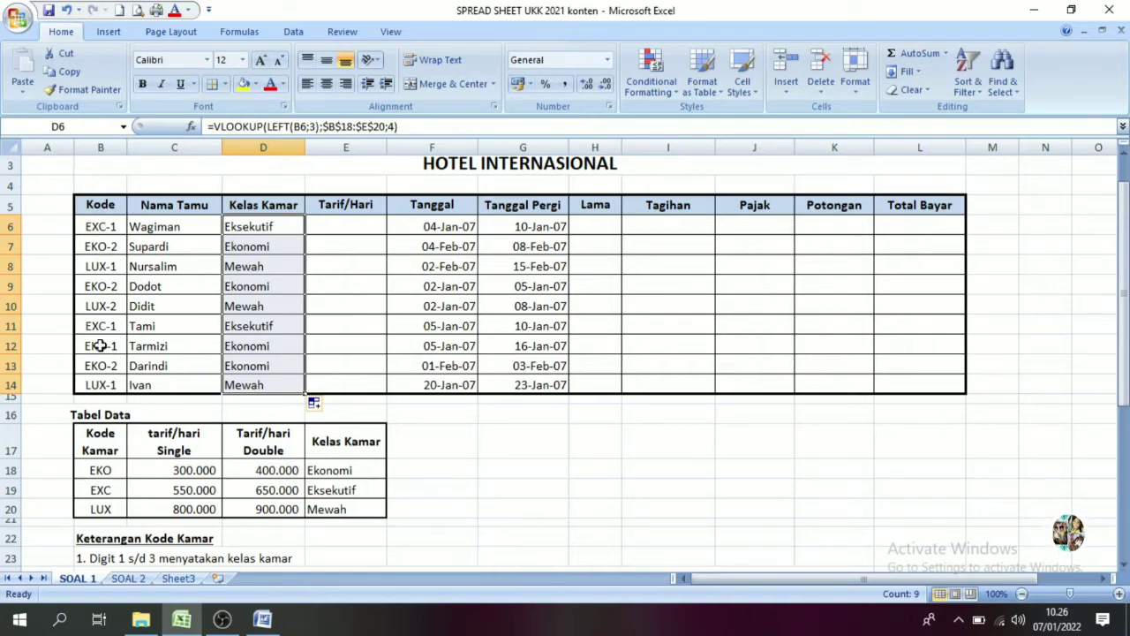
pyautogui.click(252, 284)
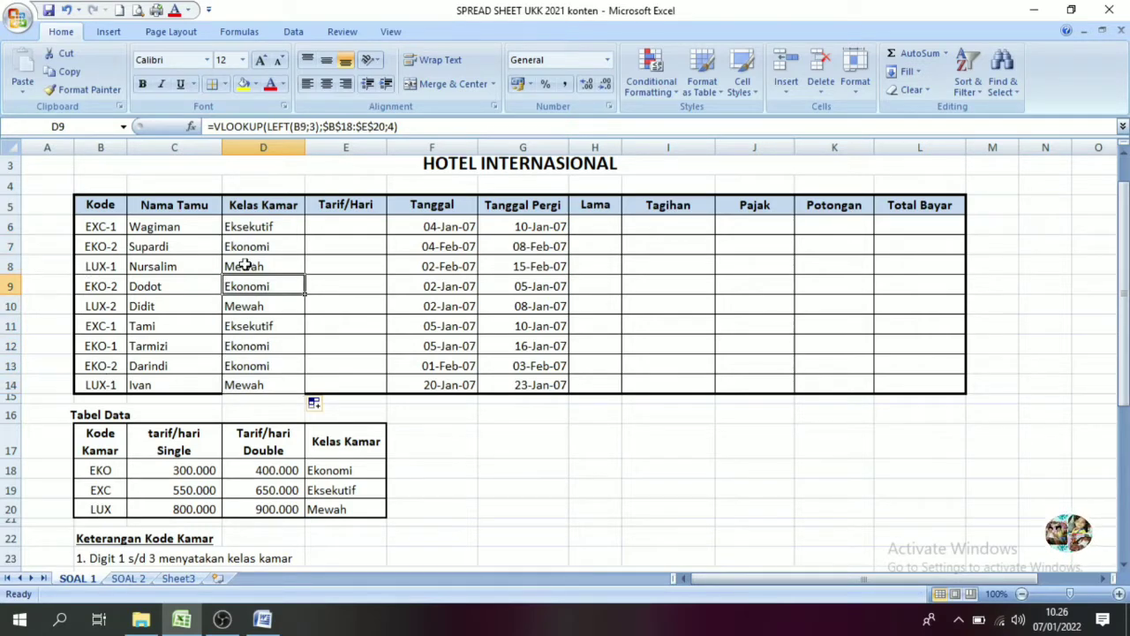
pyautogui.click(100, 509)
pyautogui.click(335, 508)
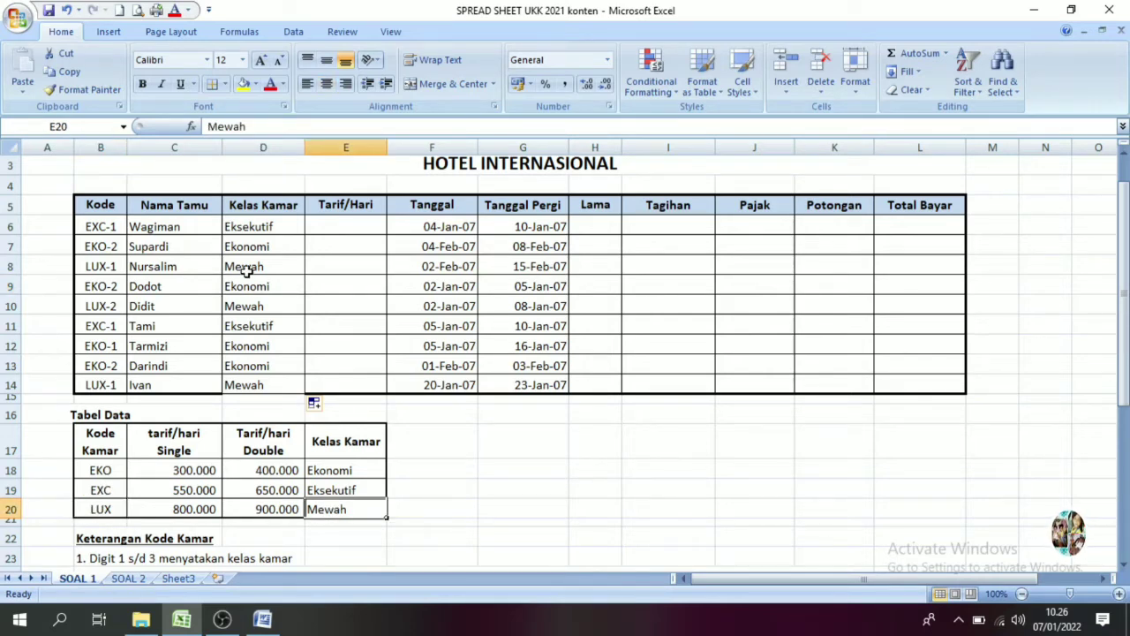
pyautogui.moveTo(255, 227); pyautogui.dragTo(251, 367)
pyautogui.scroll(1, 255, 335)
pyautogui.click(256, 307)
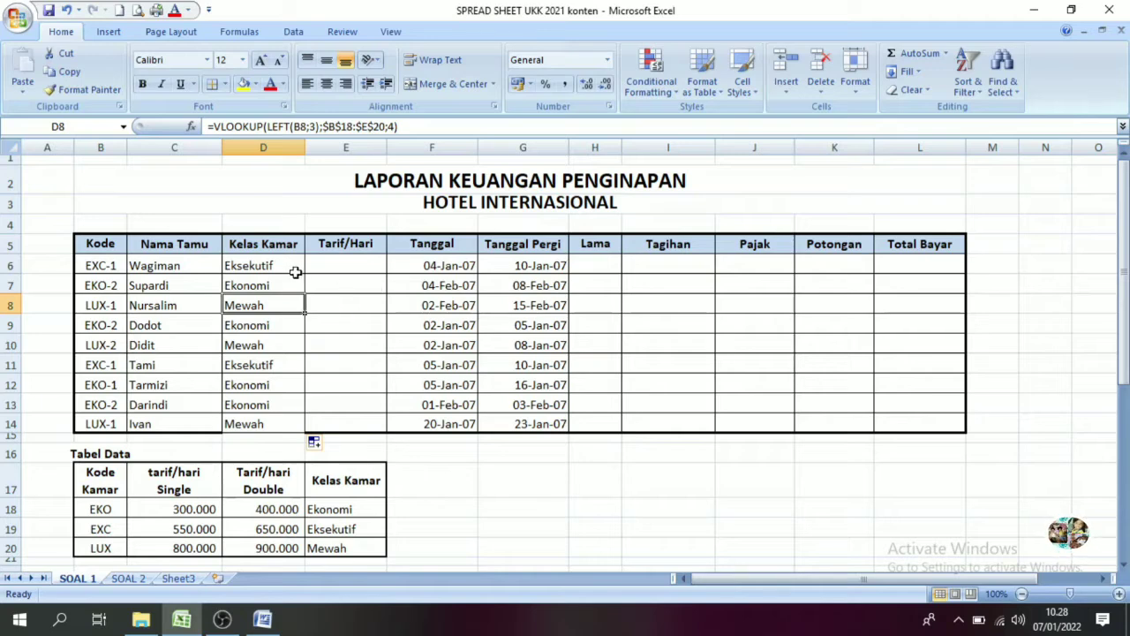
# Read the Data Yang Dicari rule for Tarif/Hari and identify the Tabel Data range it refers to
pyautogui.click(336, 258)
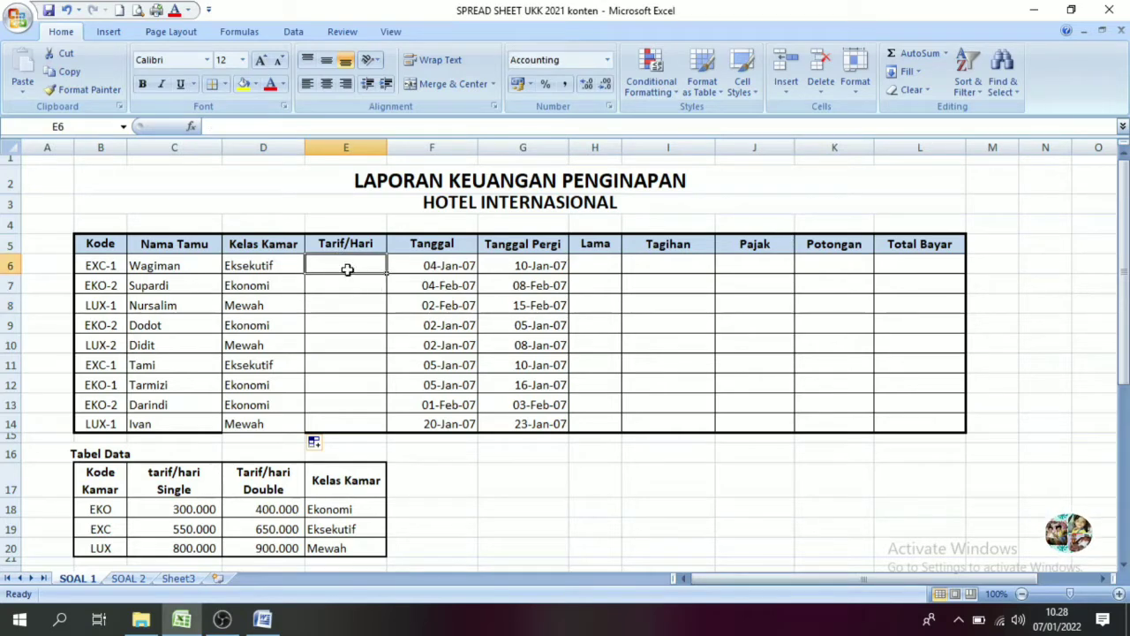
pyautogui.moveTo(1123, 249); pyautogui.dragTo(1123, 284)
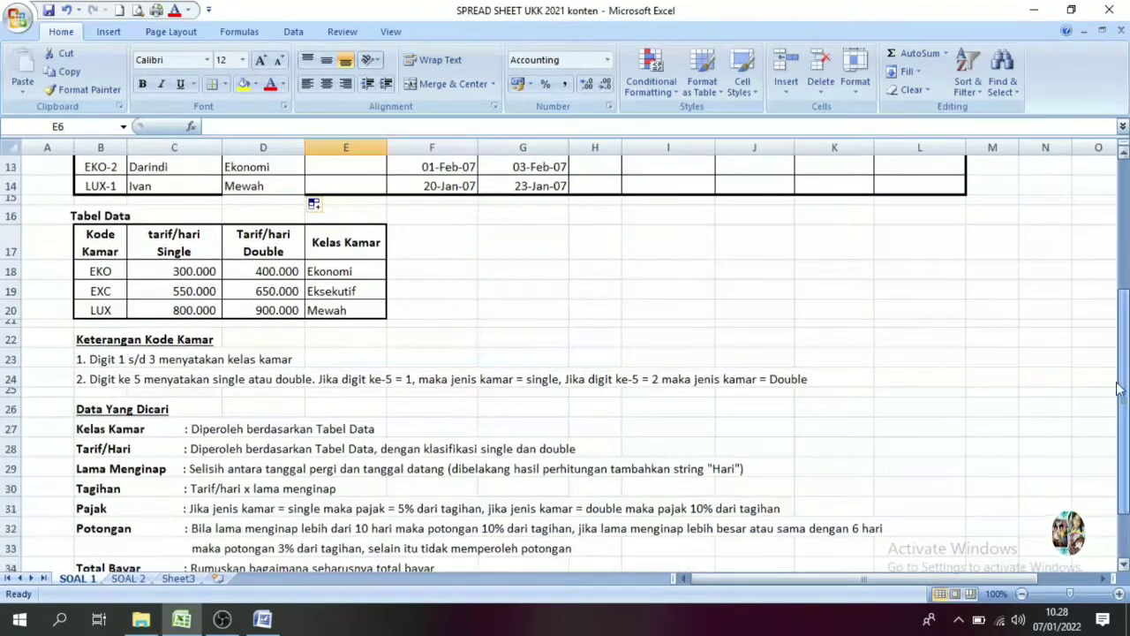
pyautogui.click(99, 449)
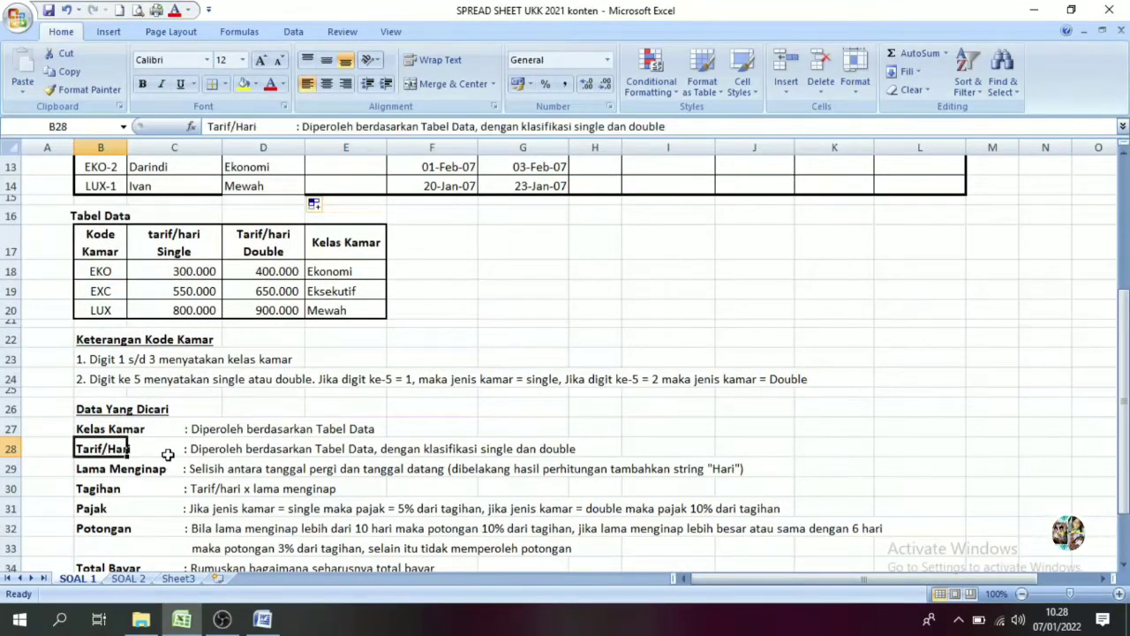
pyautogui.click(357, 450)
pyautogui.moveTo(101, 236); pyautogui.dragTo(345, 309)
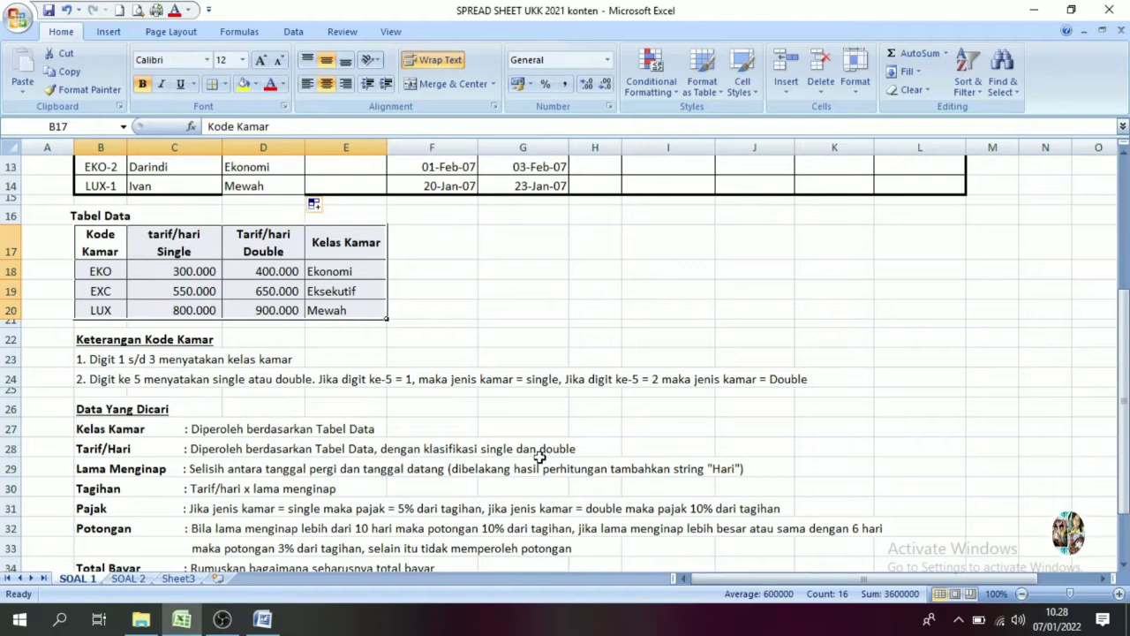
pyautogui.click(473, 450)
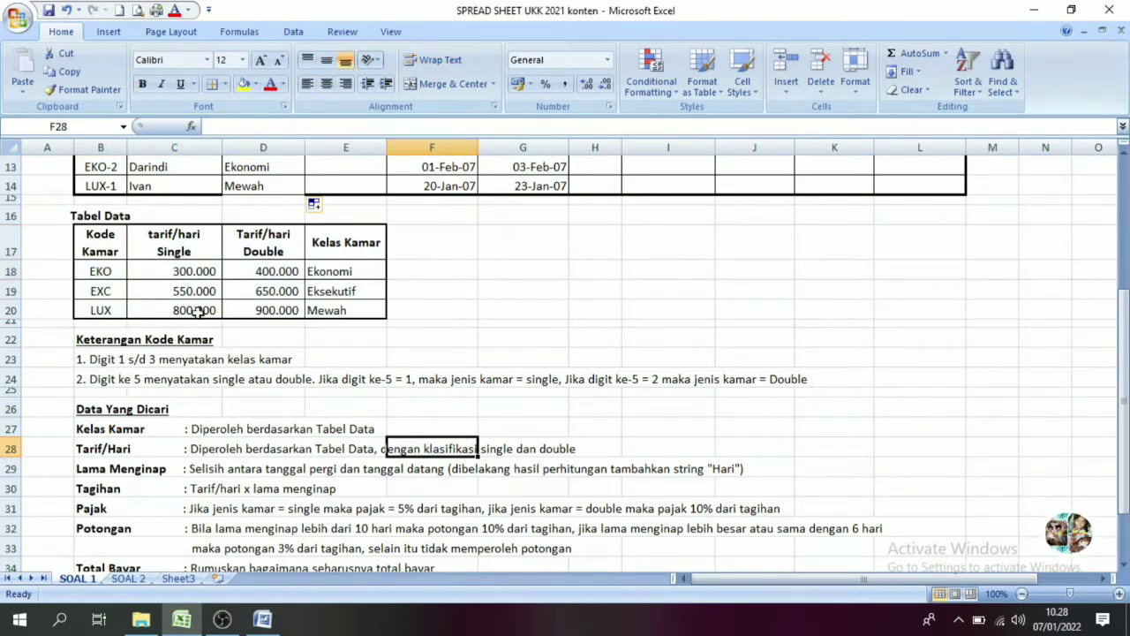
# Examine the single and double Tarif/hari columns in Tabel Data for each Kode Kamar
pyautogui.click(181, 251)
pyautogui.click(256, 240)
pyautogui.click(179, 275)
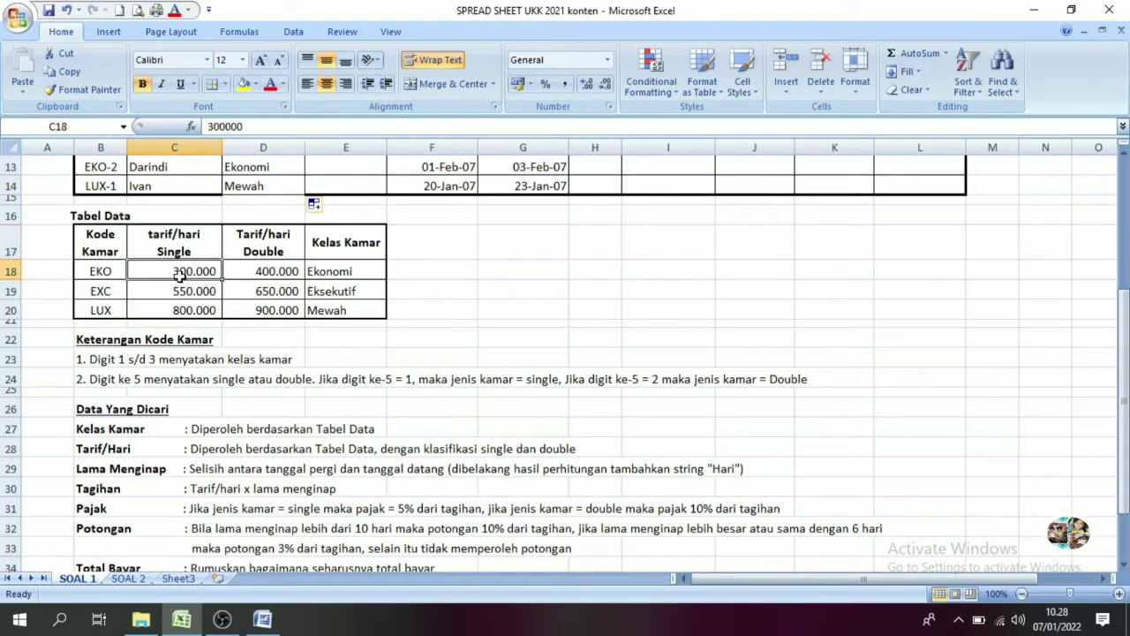
pyautogui.moveTo(179, 275); pyautogui.dragTo(253, 316)
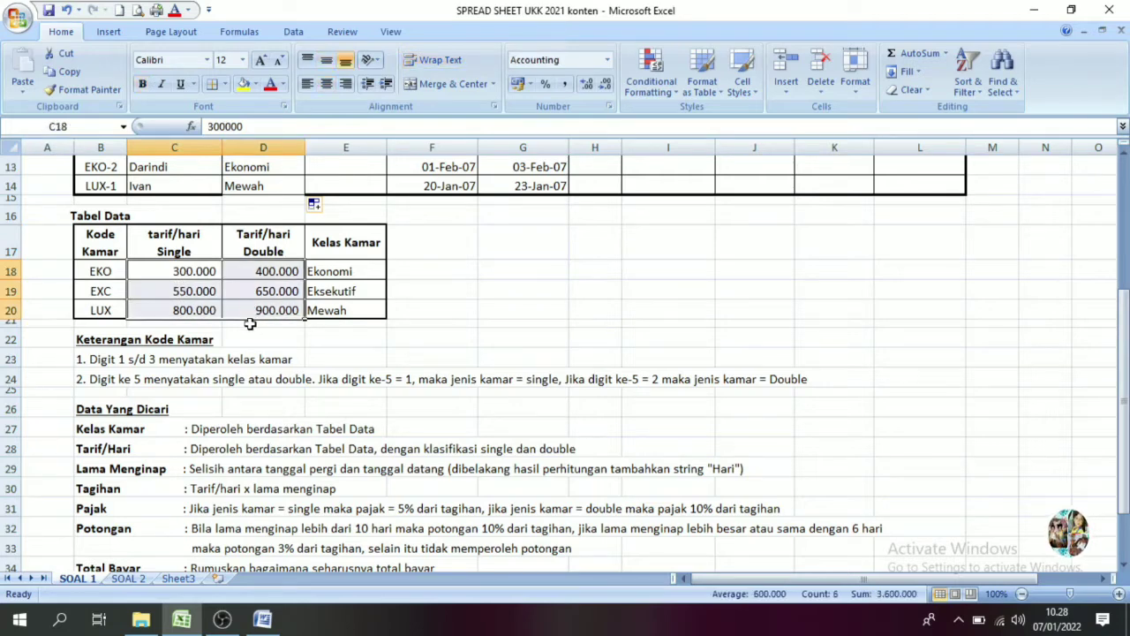
pyautogui.click(177, 250)
pyautogui.click(261, 244)
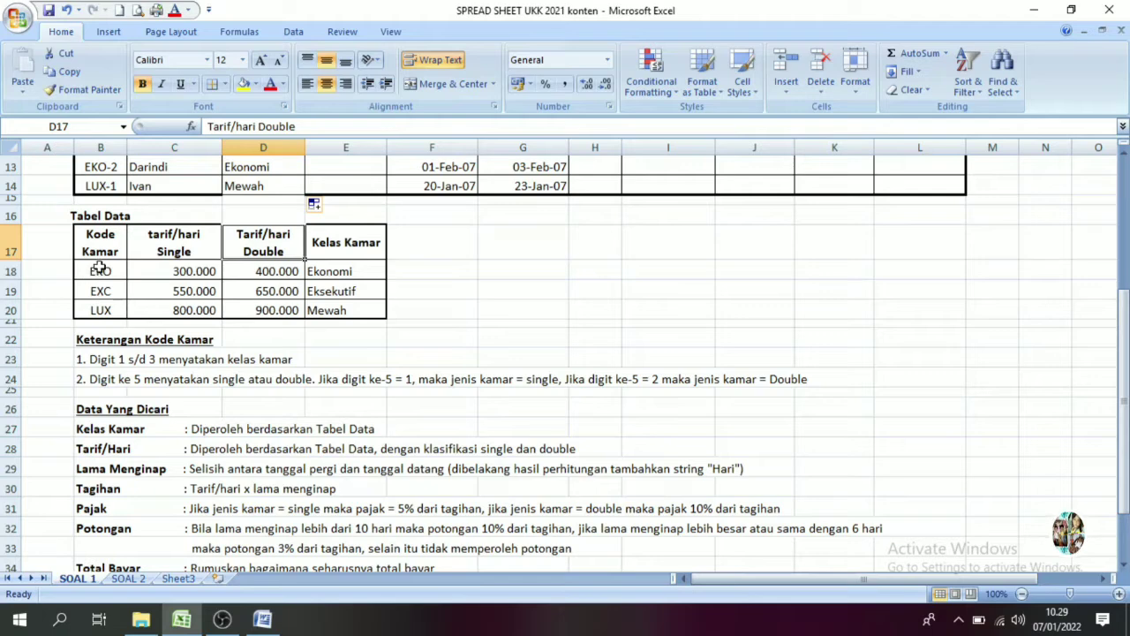
pyautogui.moveTo(100, 270); pyautogui.dragTo(106, 318)
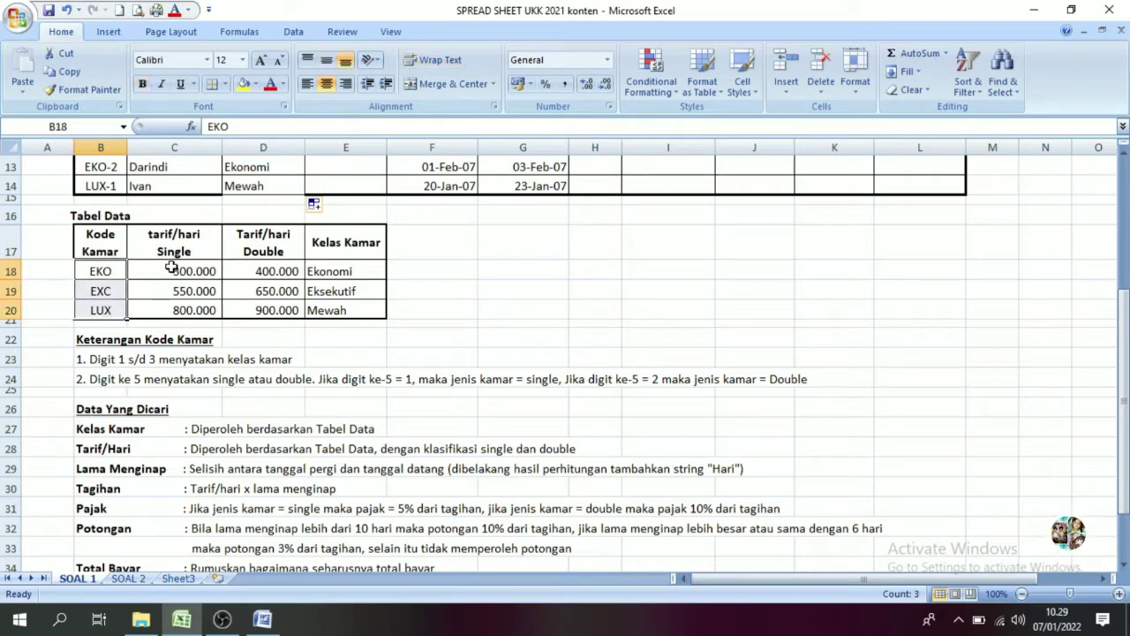
pyautogui.click(253, 249)
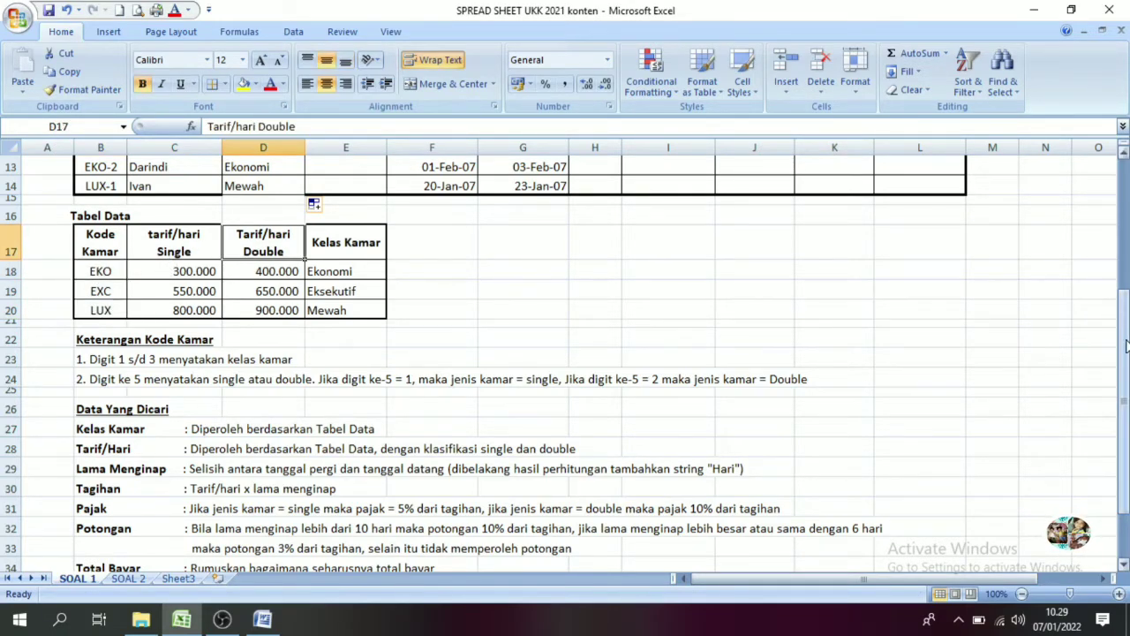
# Start a VLOOKUP formula in E6, the first guest's Tarif/Hari cell
pyautogui.moveTo(1126, 344); pyautogui.dragTo(1126, 216)
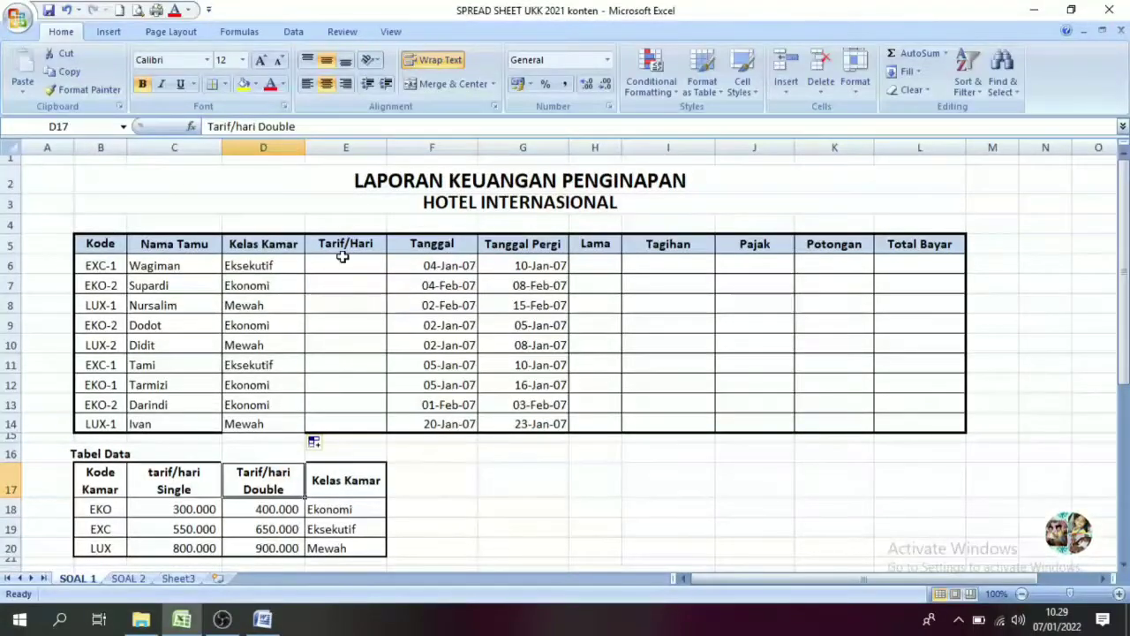
pyautogui.click(101, 263)
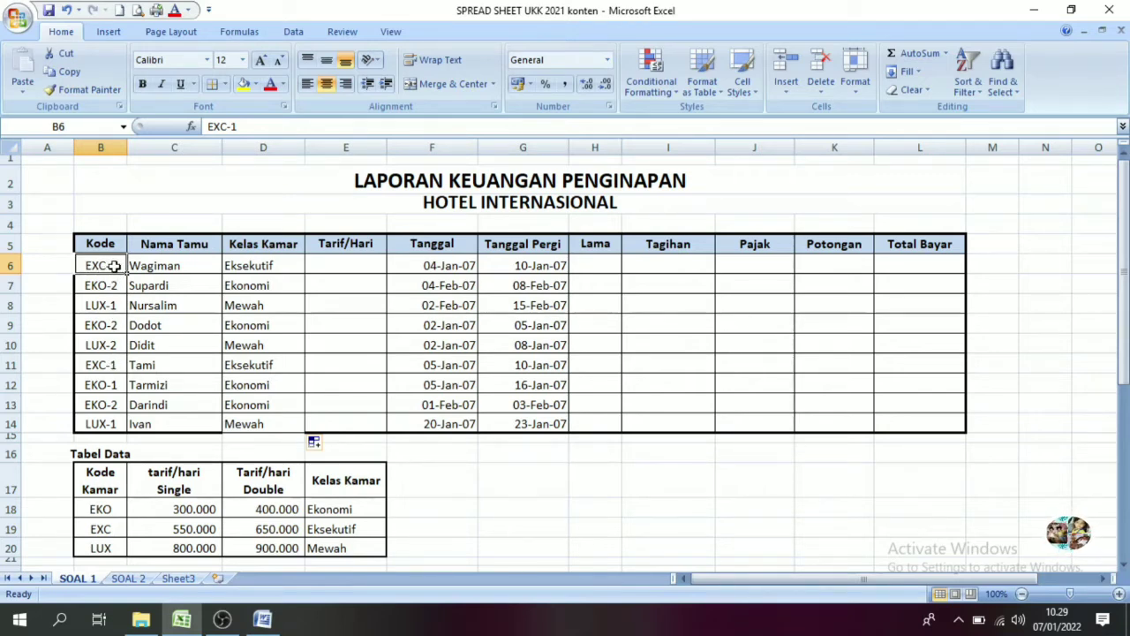
pyautogui.click(347, 265)
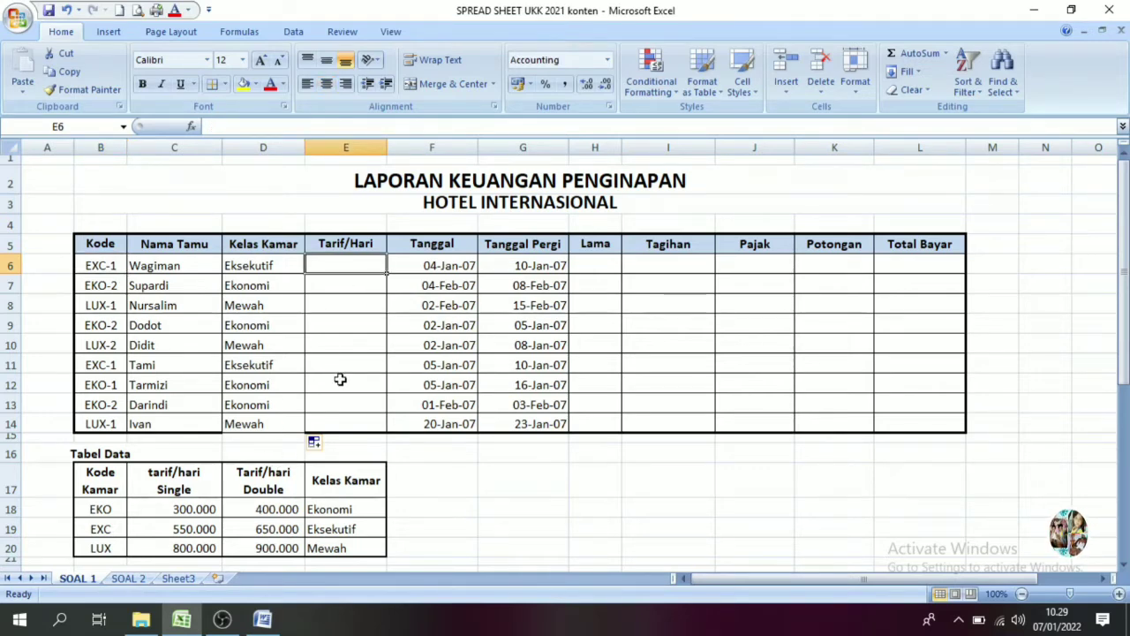
pyautogui.write('=')
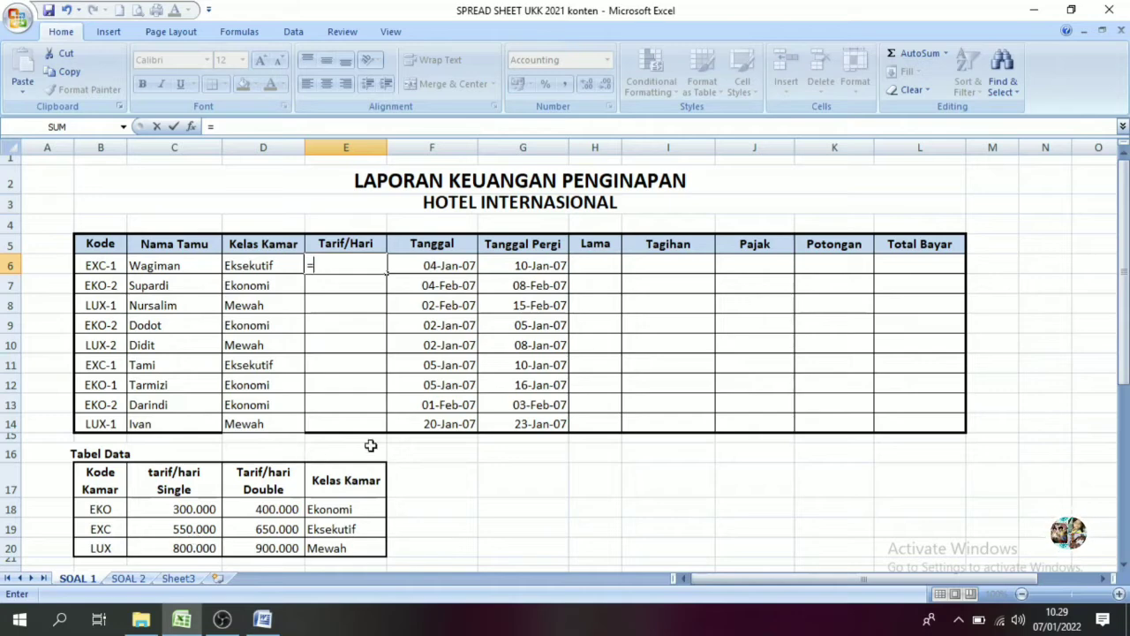
pyautogui.write('vloouk')
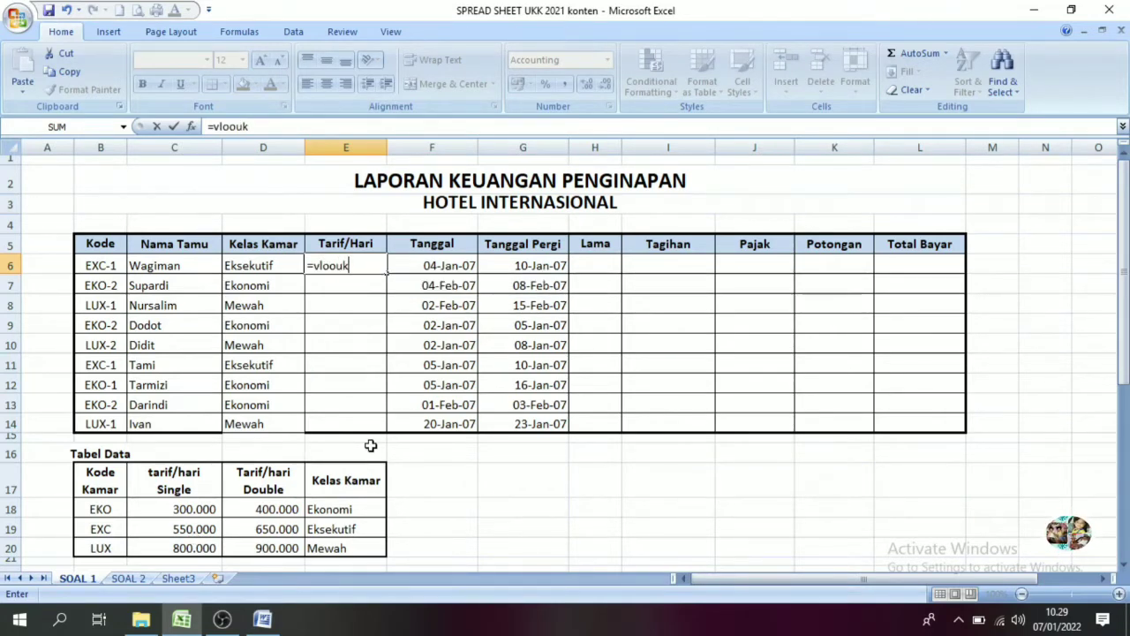
pyautogui.press('BackSpace')
pyautogui.press('BackSpace')
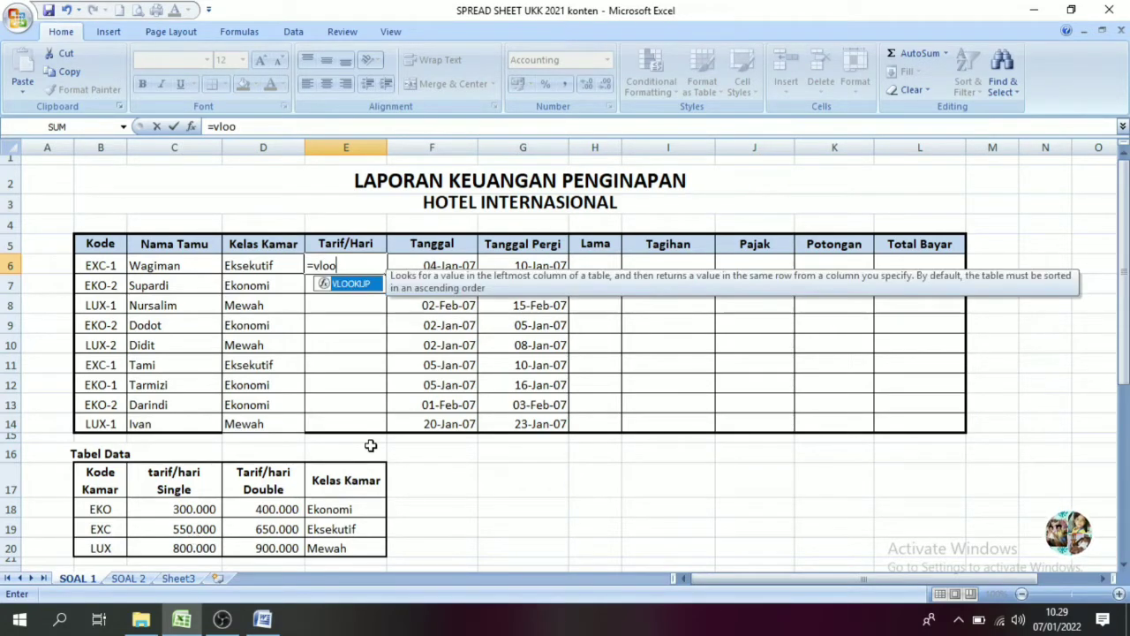
pyautogui.write('l')
pyautogui.press('BackSpace')
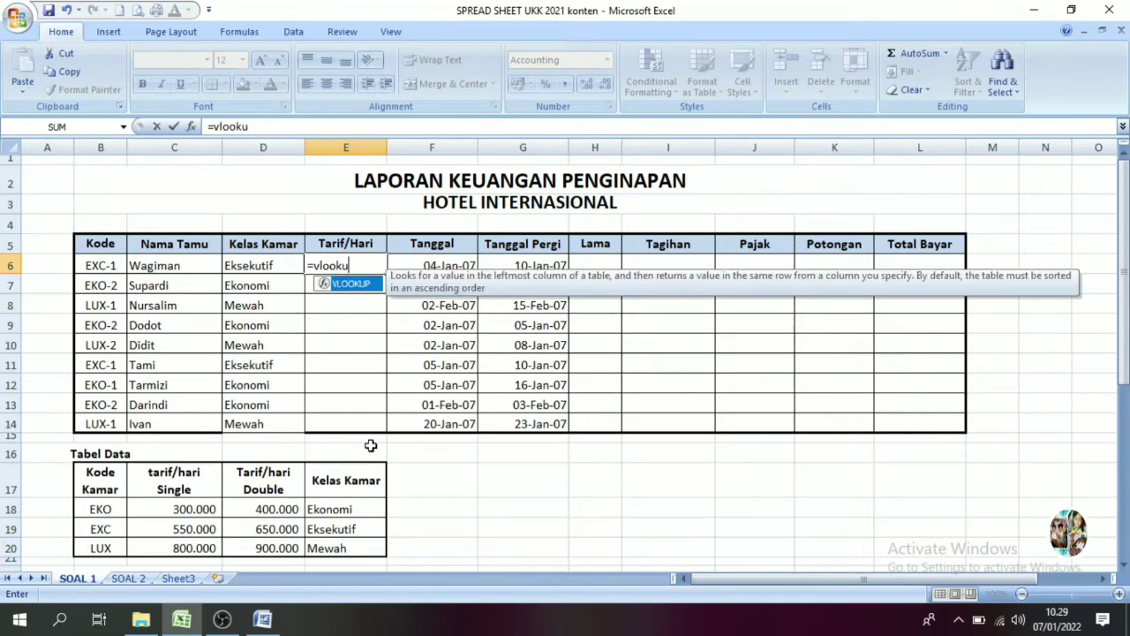
pyautogui.write('kup(')
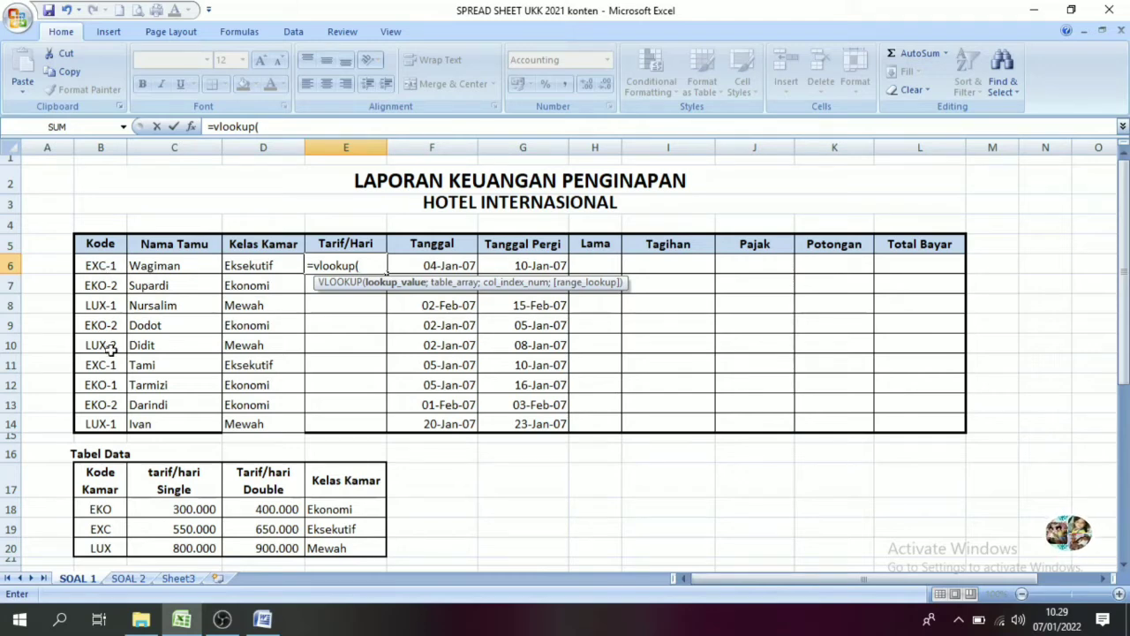
# Continue the E6 formula with B6;3) as the lookup part and the absolute Tabel Data range $B$18:$D$20
pyautogui.click(101, 266)
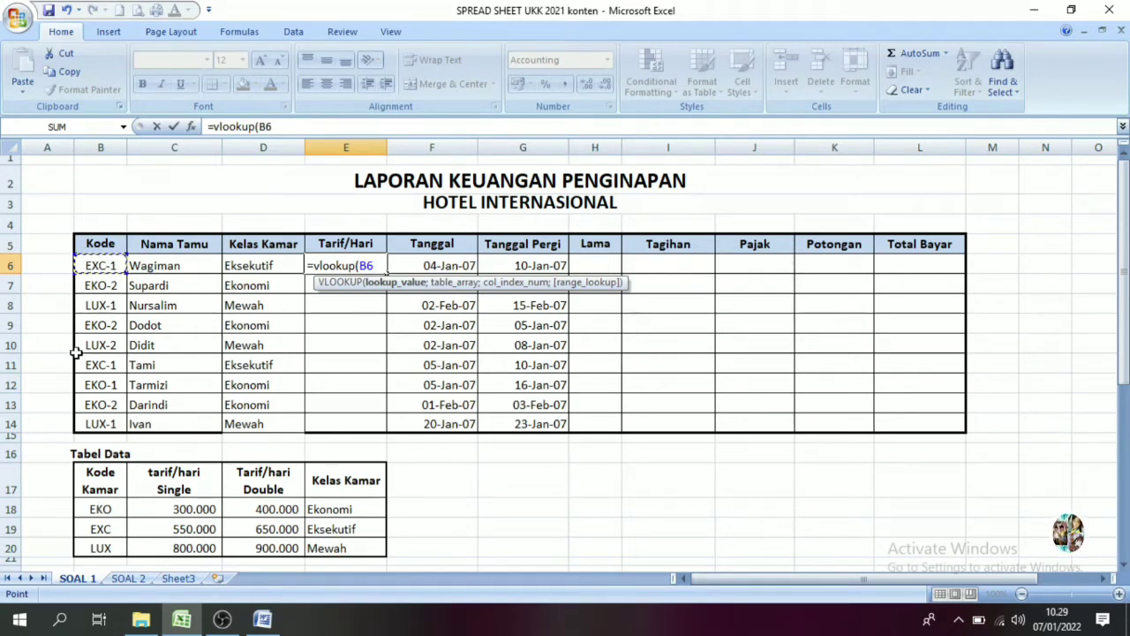
pyautogui.write(';3')
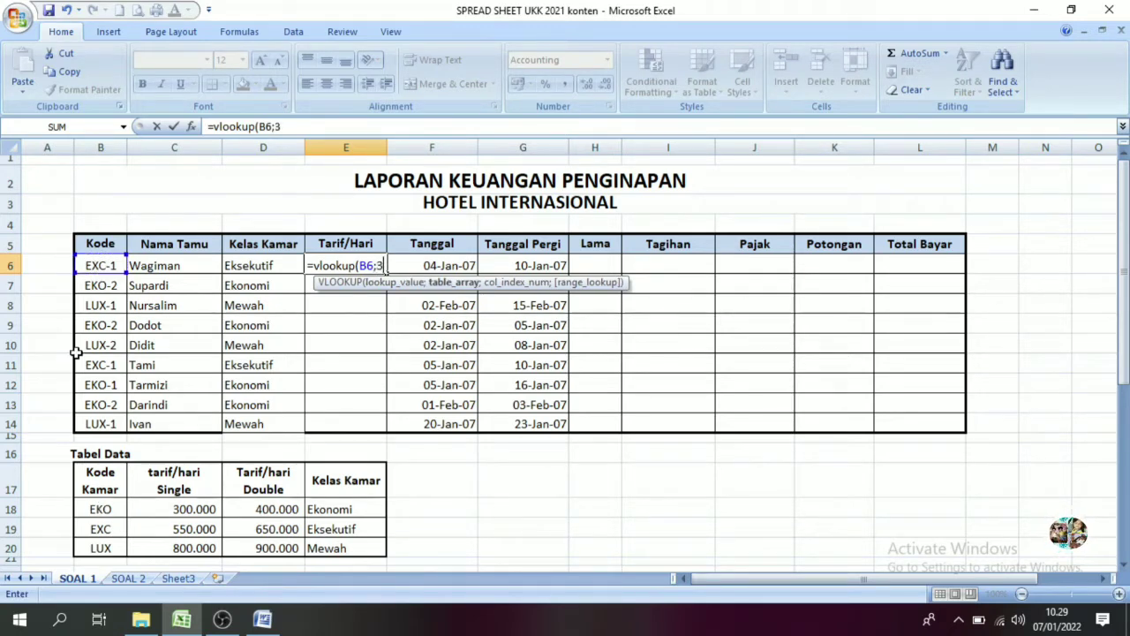
pyautogui.write(')')
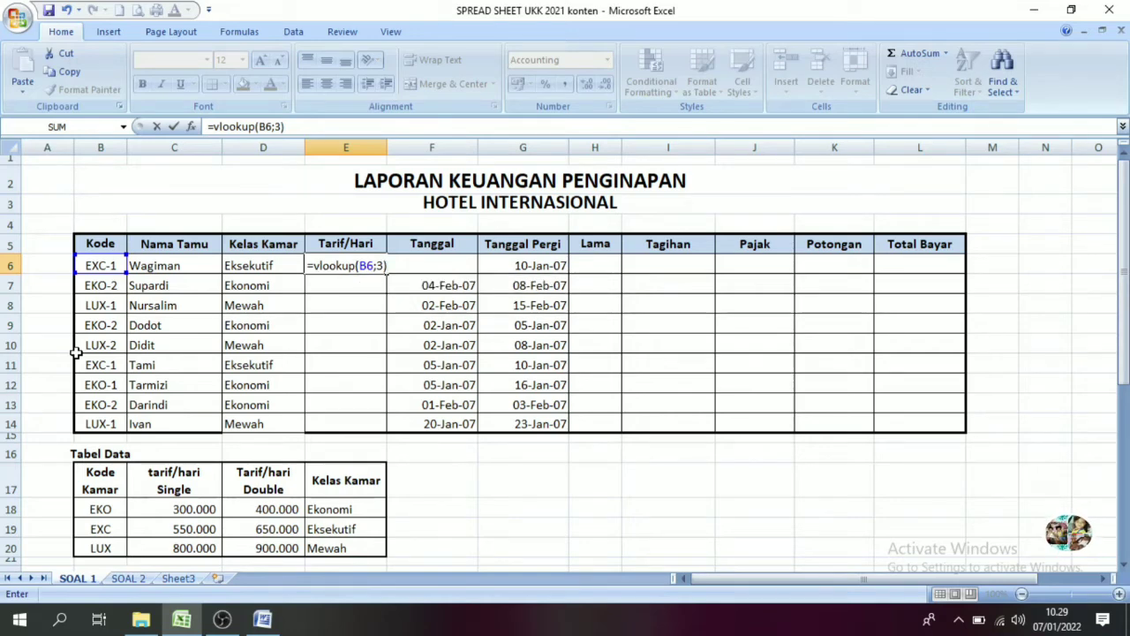
pyautogui.write(';')
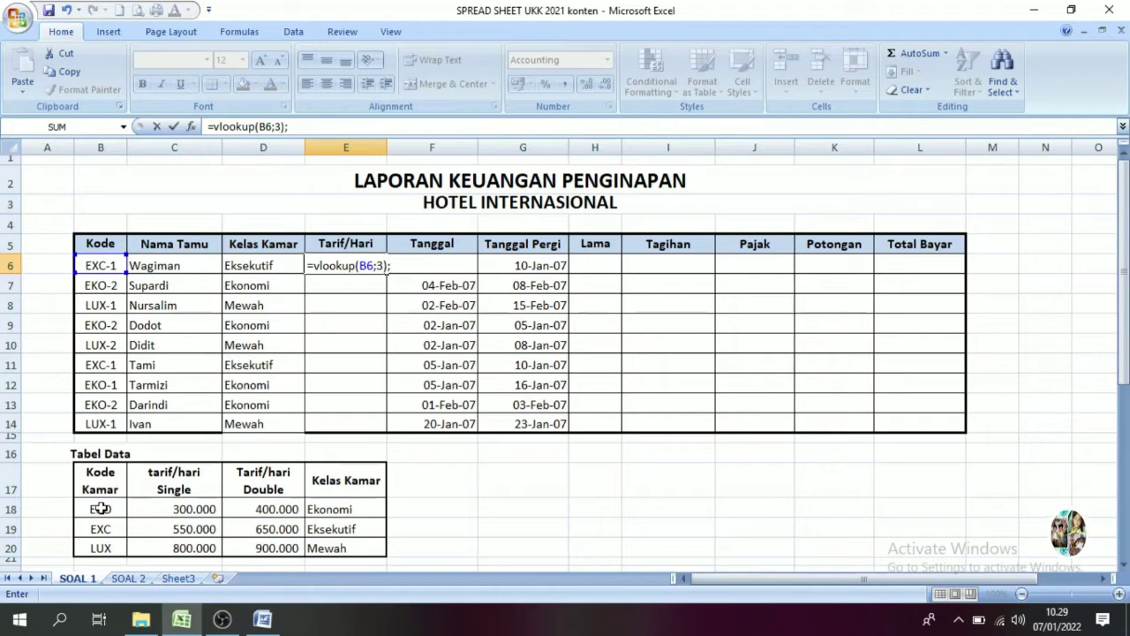
pyautogui.moveTo(101, 508); pyautogui.dragTo(287, 549)
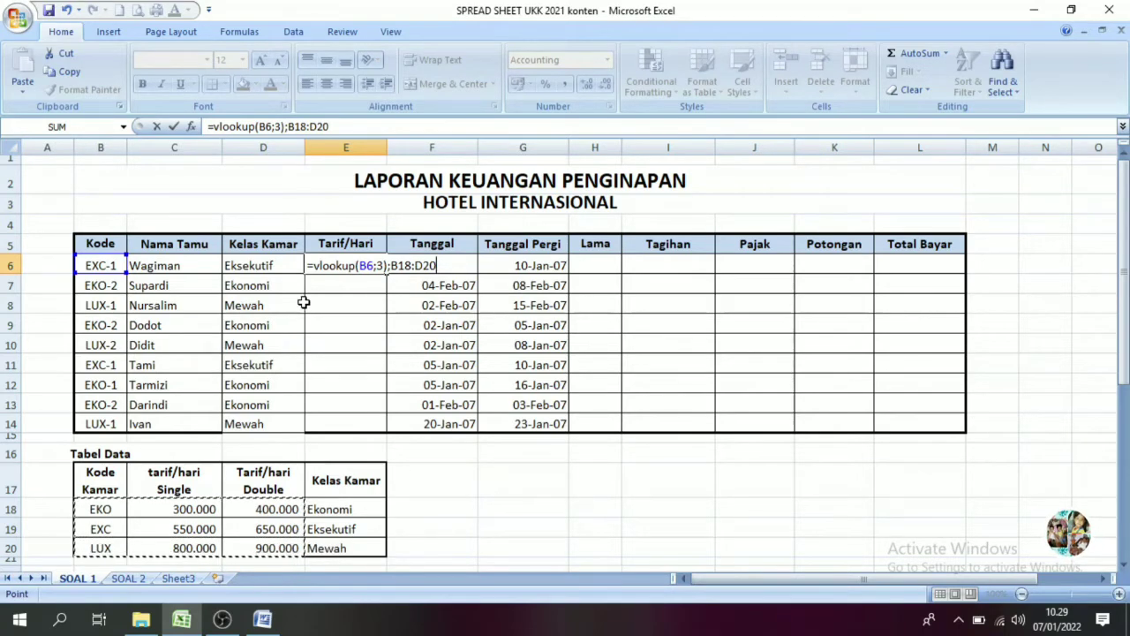
pyautogui.press('F4')
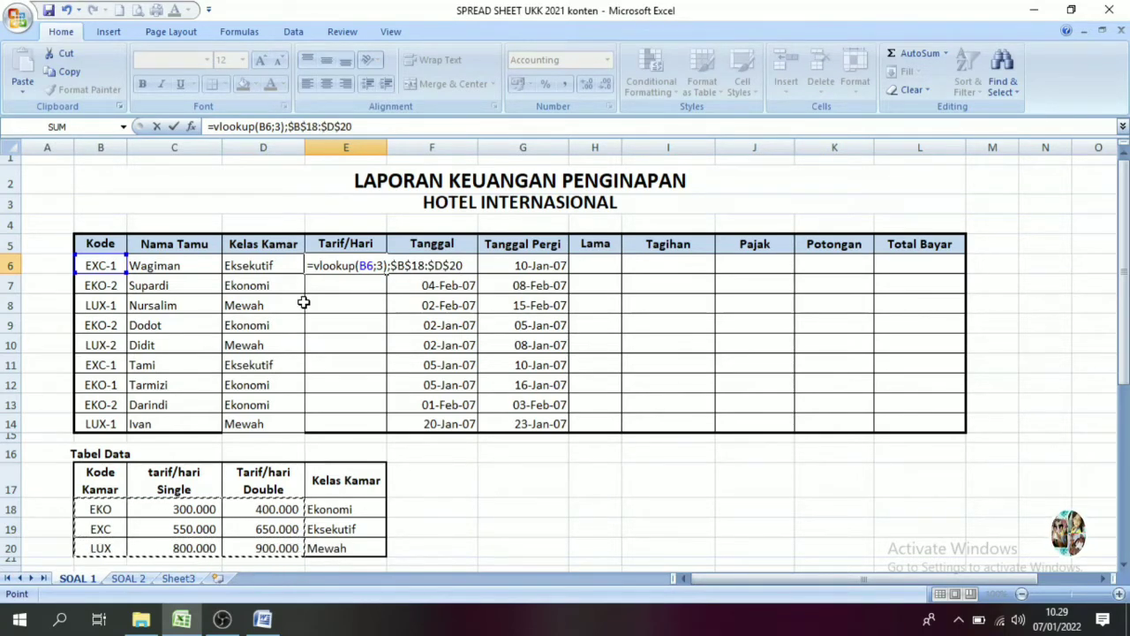
pyautogui.write(';')
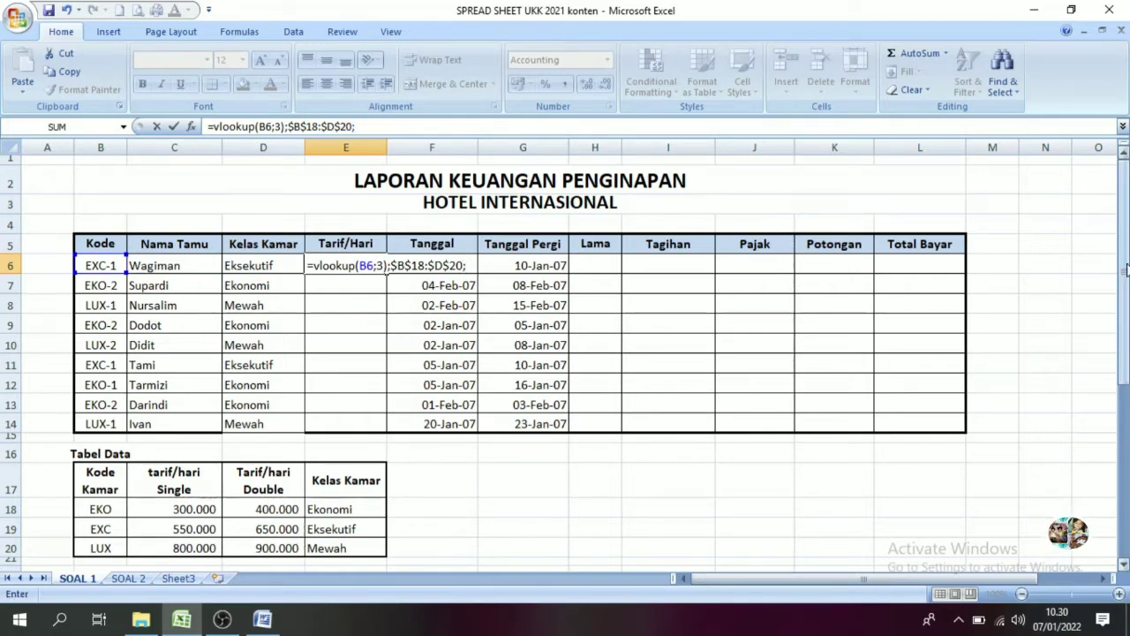
pyautogui.moveTo(1127, 271); pyautogui.dragTo(1126, 276)
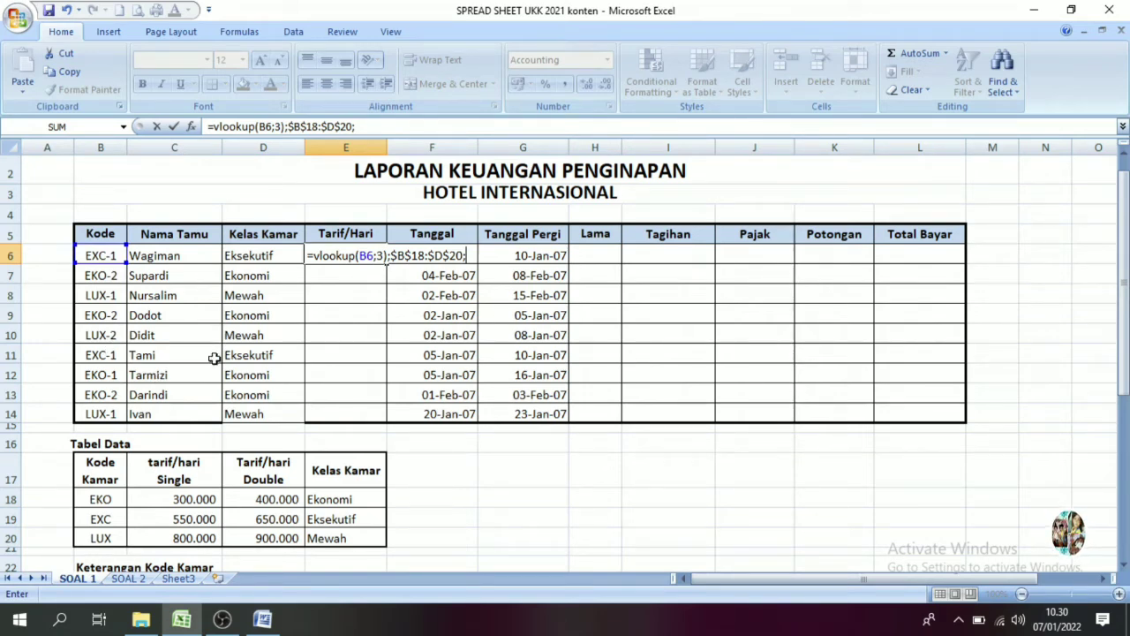
pyautogui.click(179, 479)
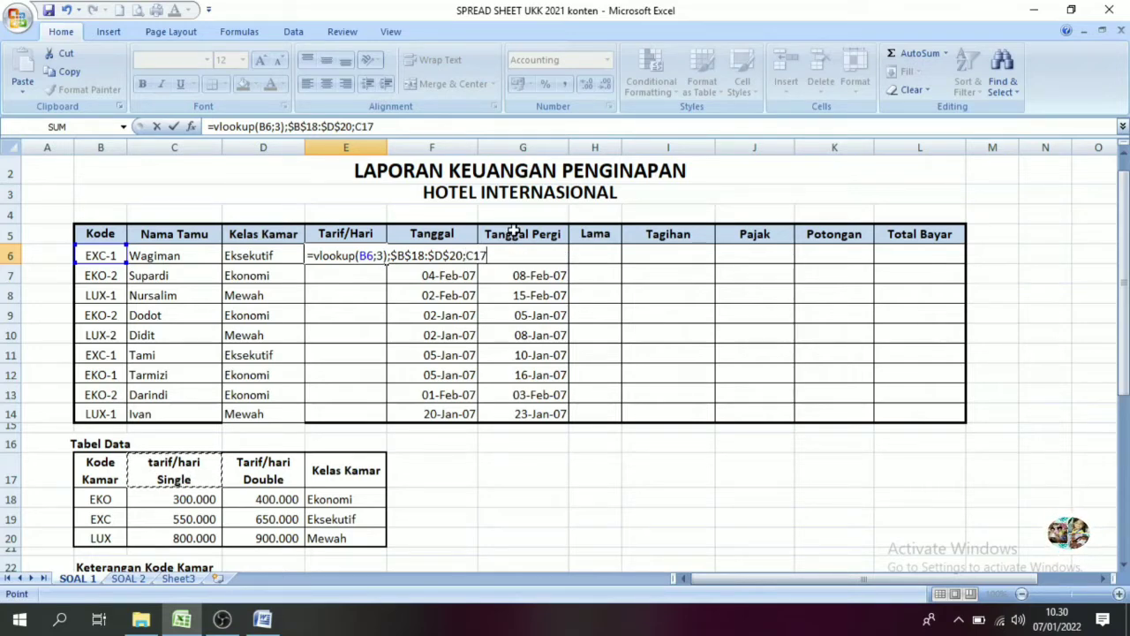
pyautogui.press('BackSpace')
pyautogui.press('BackSpace')
pyautogui.press('BackSpace')
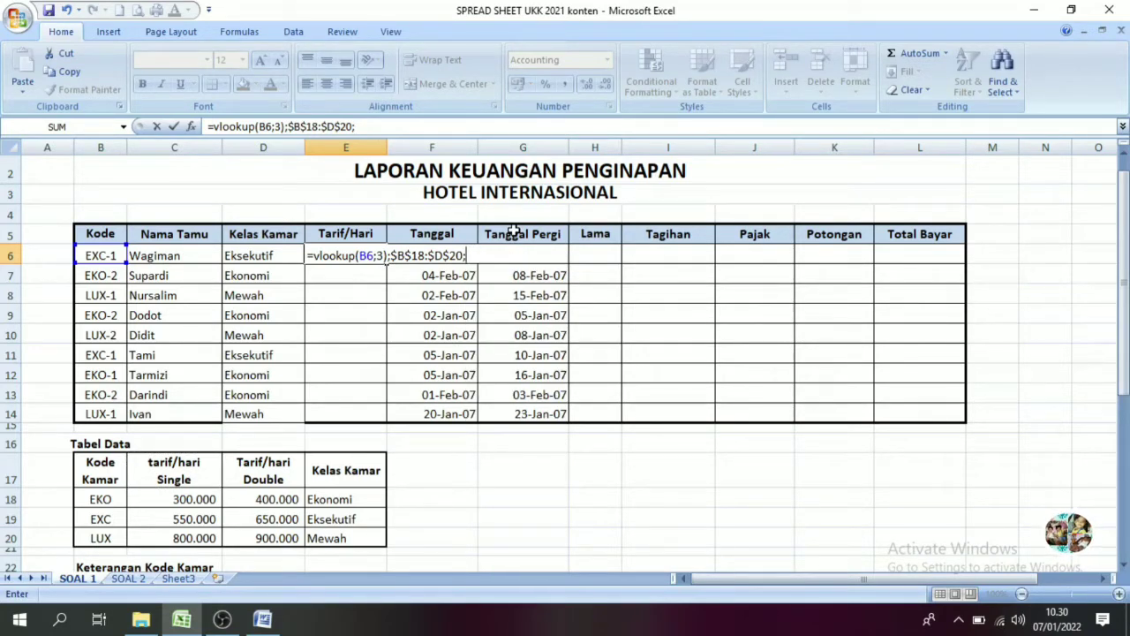
# Add the nested condition if(right(B6;1)="1" as the column index argument of the E6 formula
pyautogui.write('if')
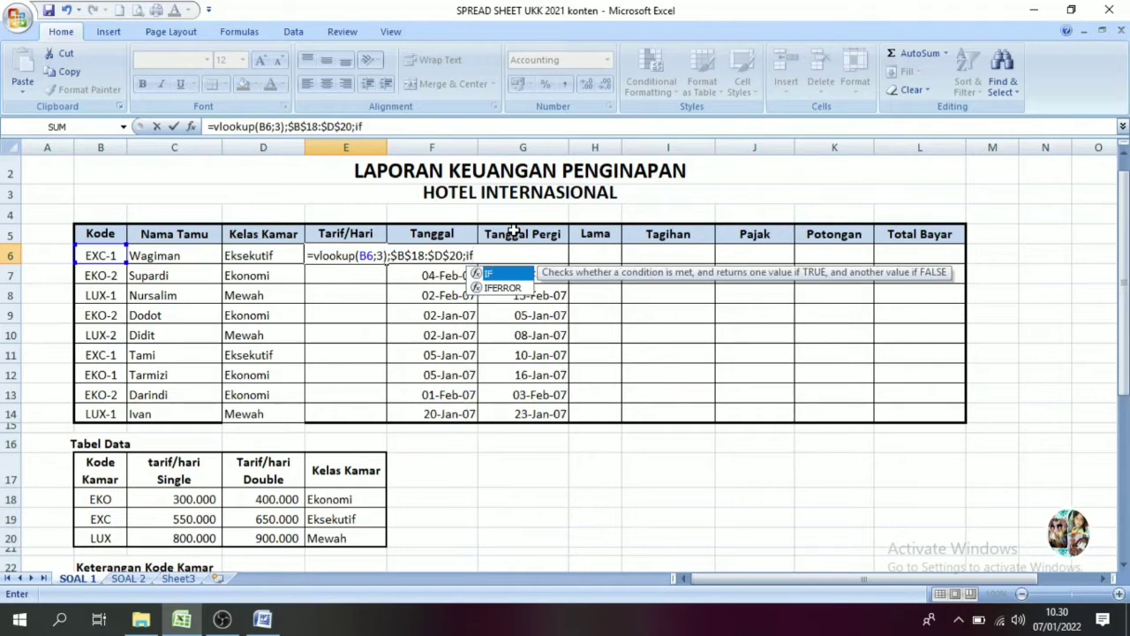
pyautogui.write('(')
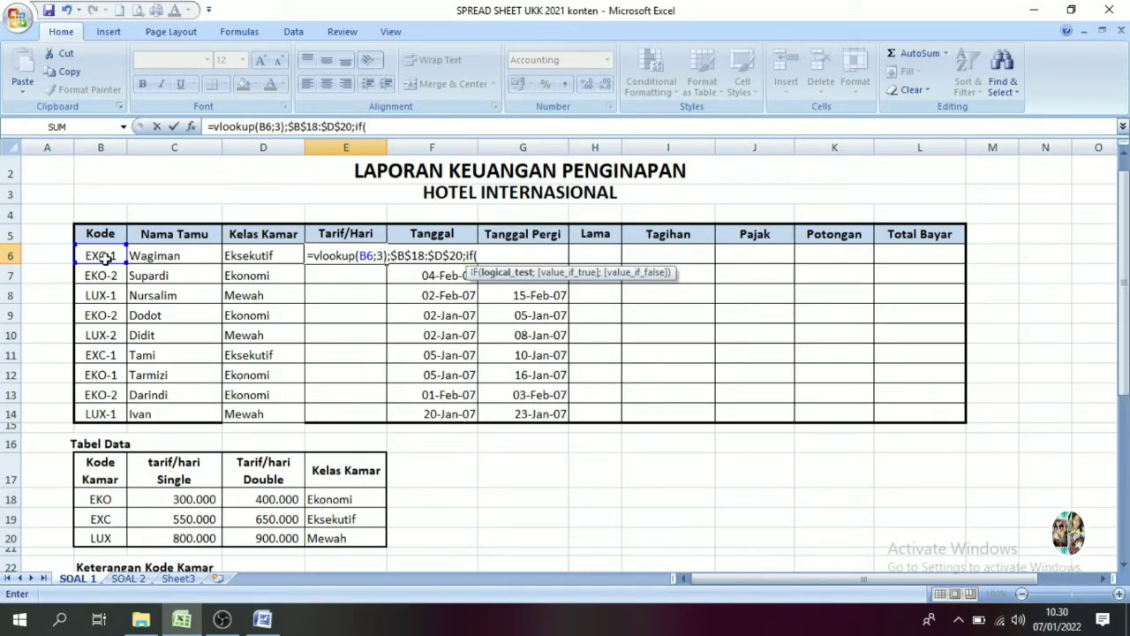
pyautogui.click(105, 257)
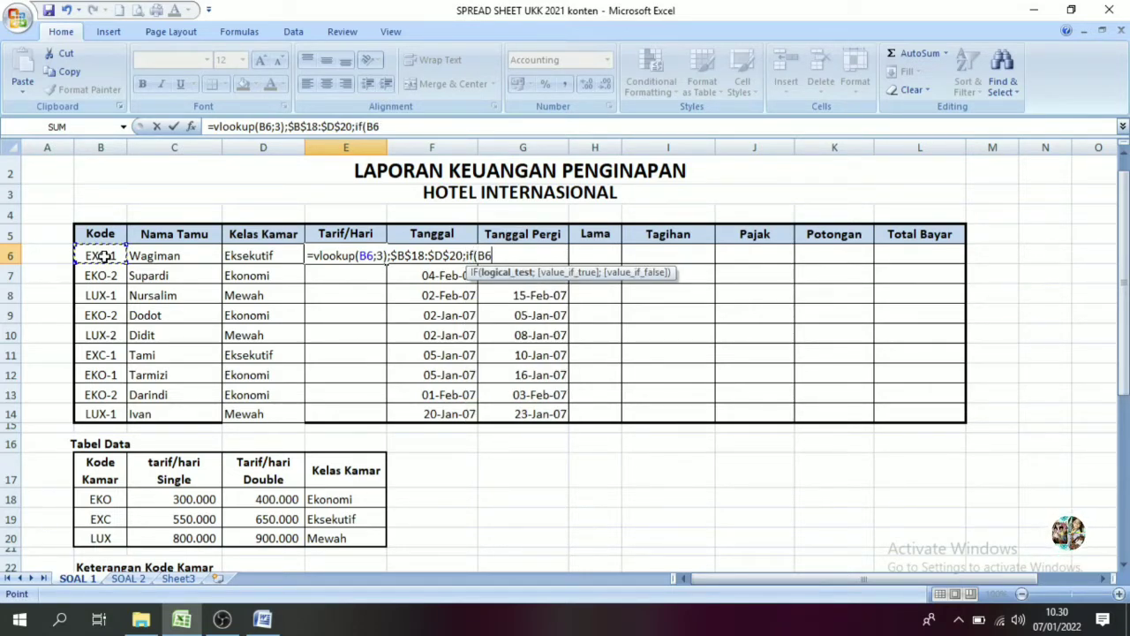
pyautogui.press('BackSpace')
pyautogui.press('BackSpace')
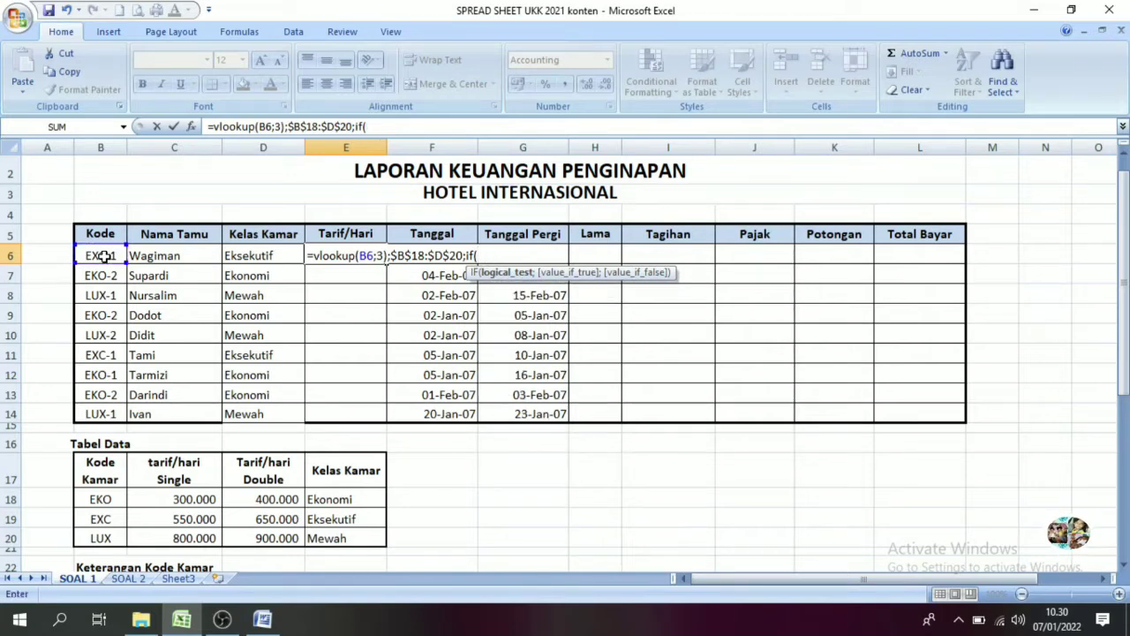
pyautogui.write('r')
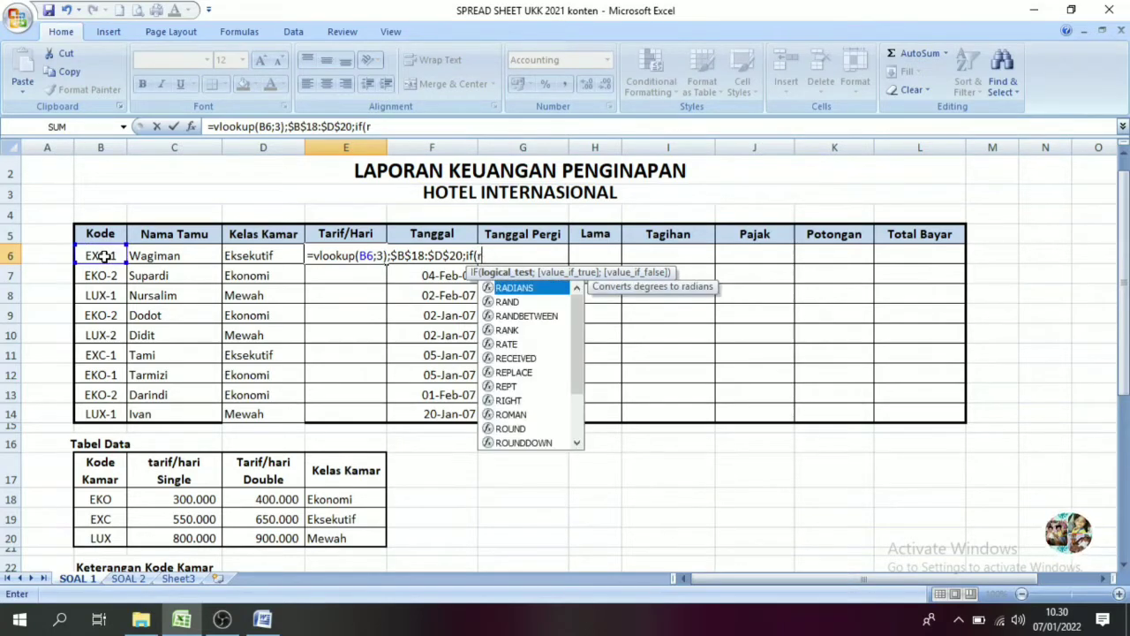
pyautogui.write('ight')
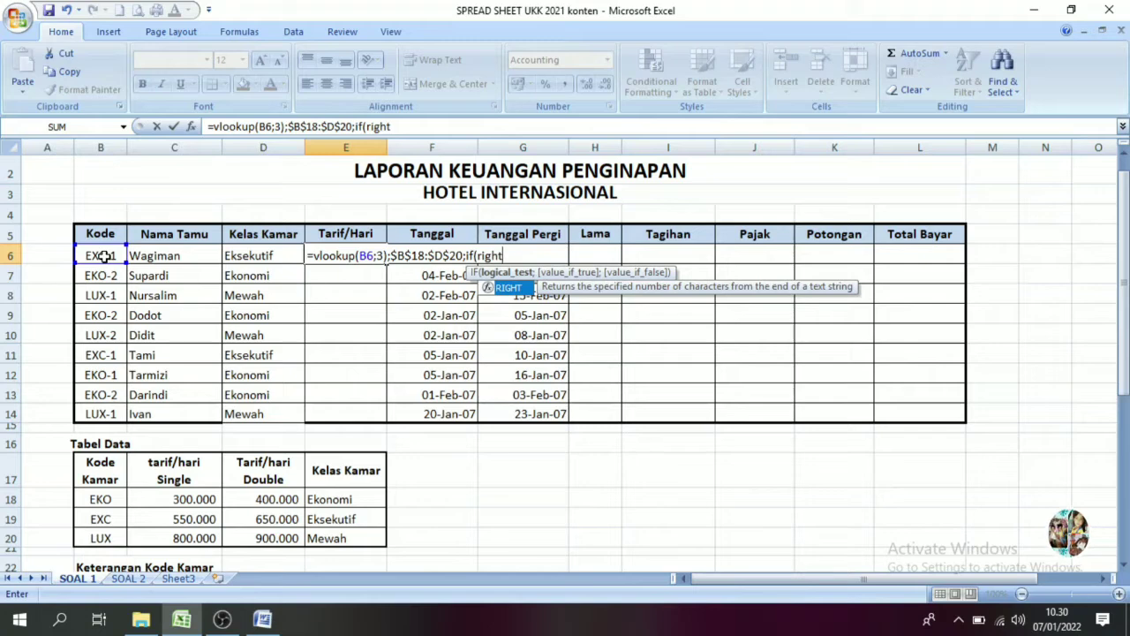
pyautogui.write('(')
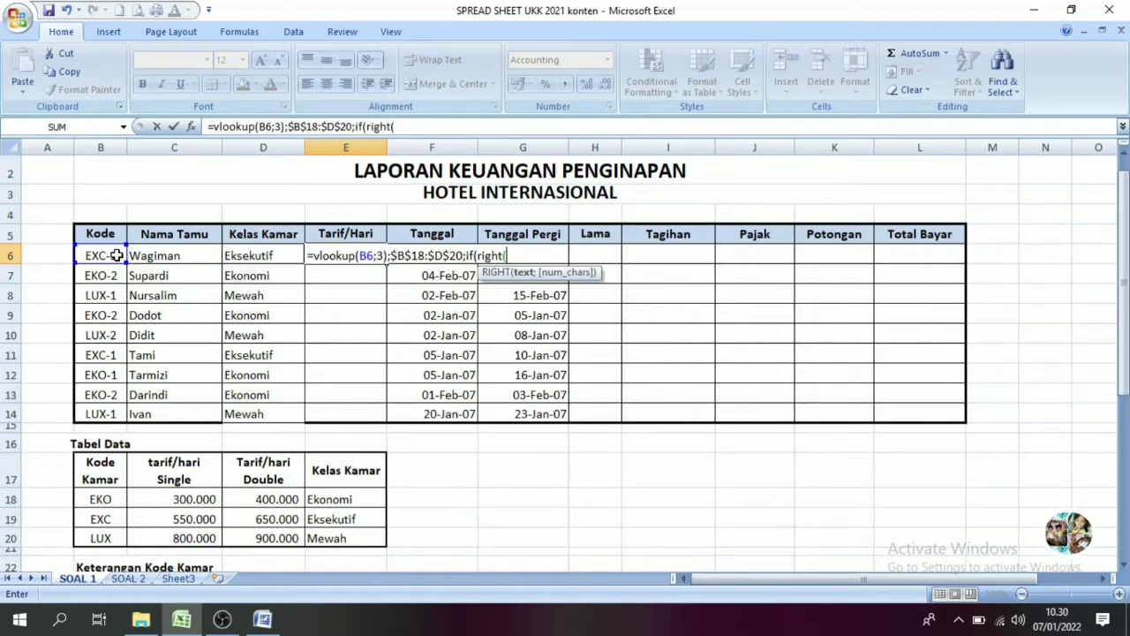
pyautogui.click(104, 255)
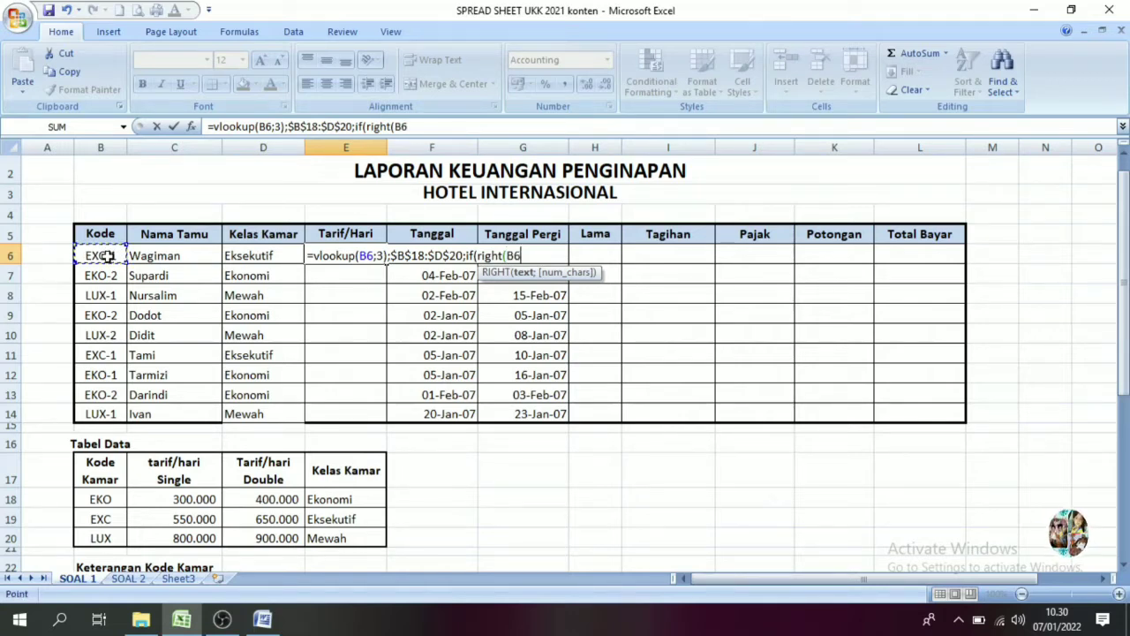
pyautogui.write(';1)="1')
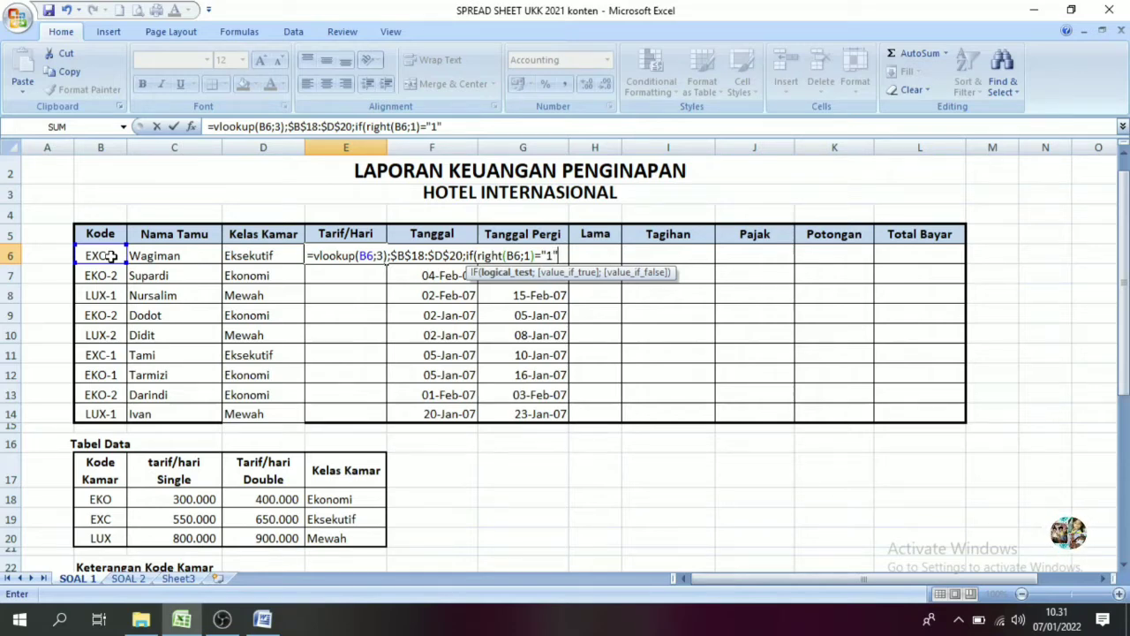
# Give the nested IF the results 2,3 and try to confirm the Tarif/Hari formula in E6
pyautogui.write(';2,')
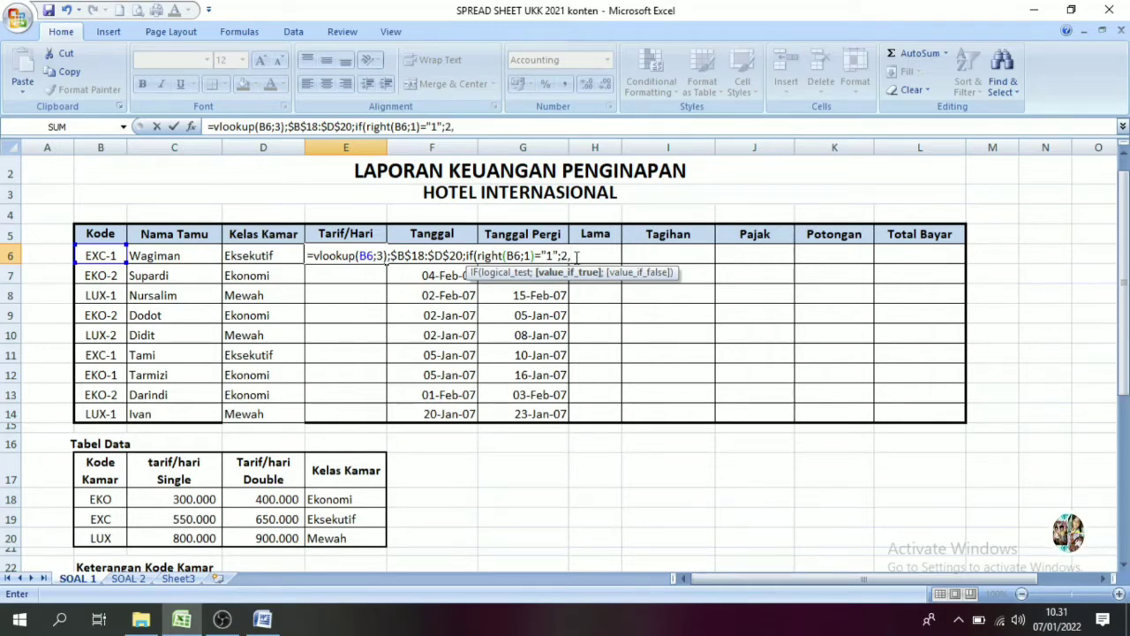
pyautogui.write('3')
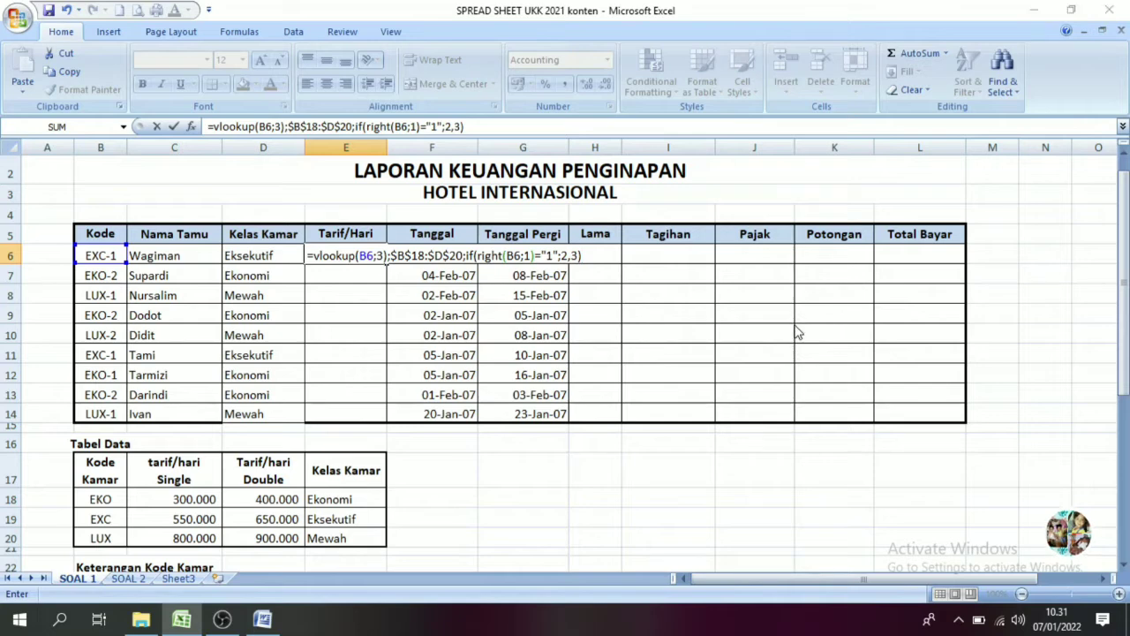
pyautogui.press('Return')
pyautogui.press('Return')
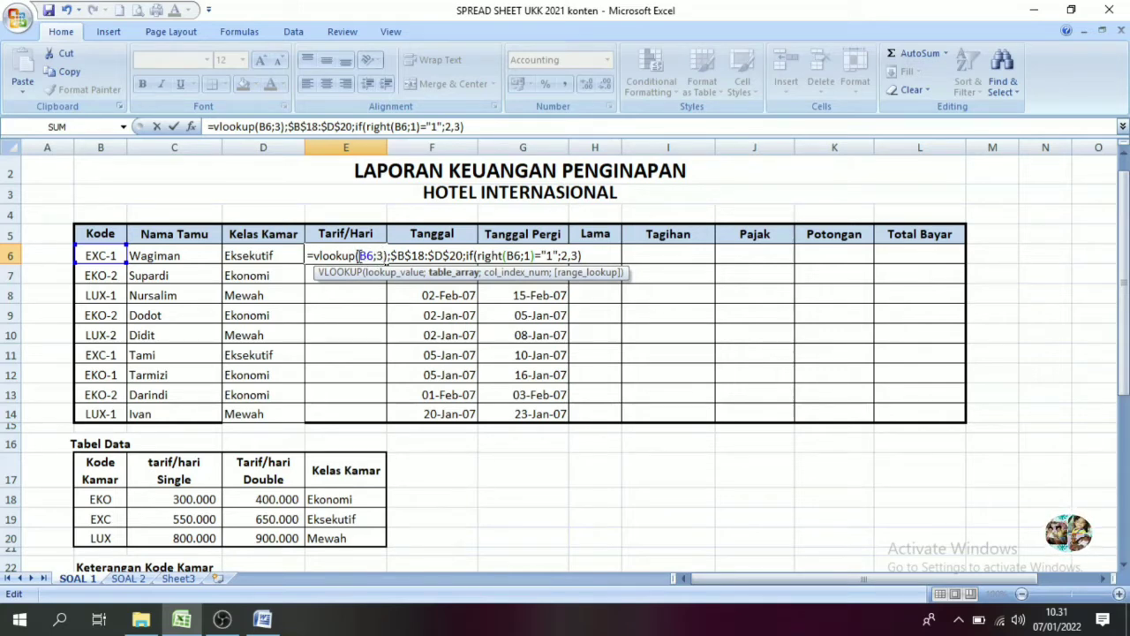
# Insert the missing left( before B6;3 in the VLOOKUP's lookup value in E6
pyautogui.moveTo(359, 256); pyautogui.dragTo(386, 255)
pyautogui.press('Left')
pyautogui.write('left')
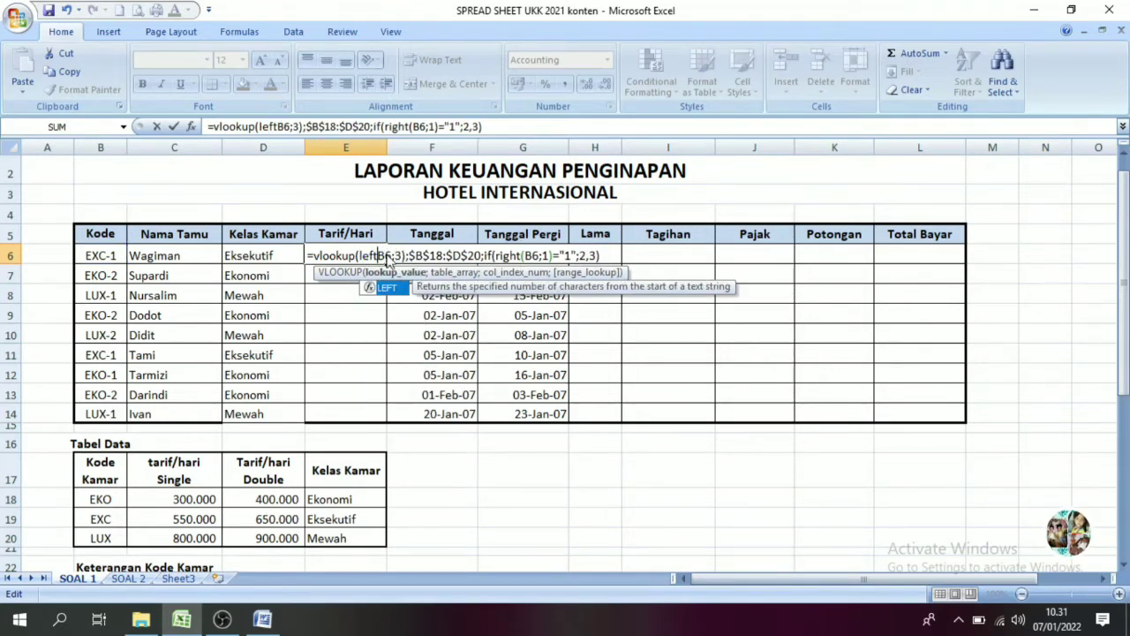
pyautogui.write('(')
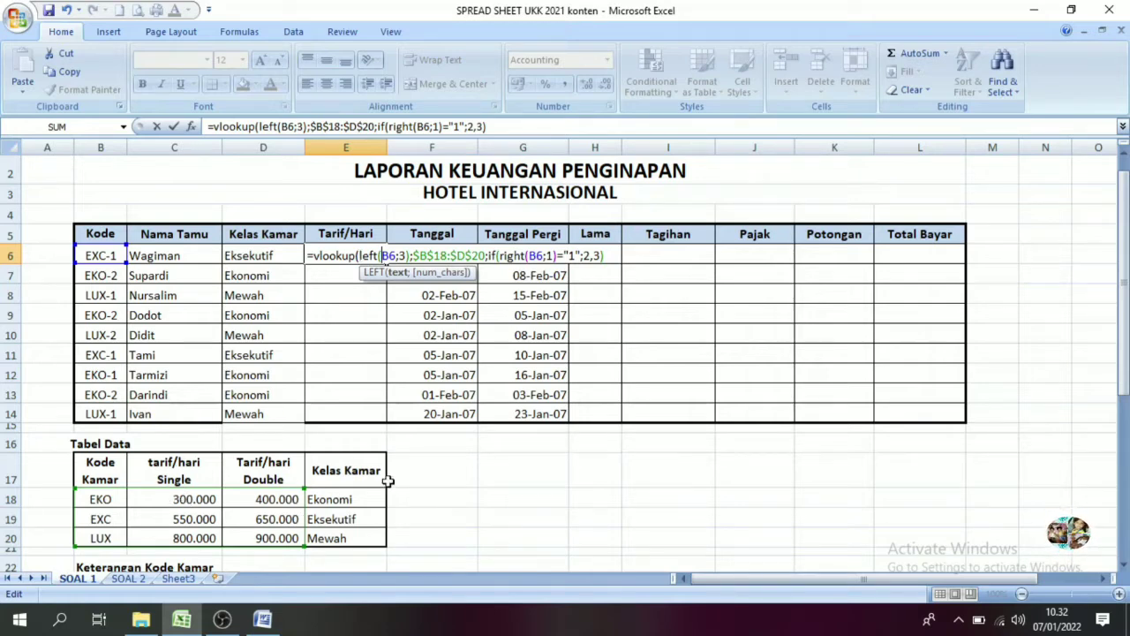
# Replace the comma between the IF results 2 and 3 in the E6 formula with a semicolon
pyautogui.click(605, 255)
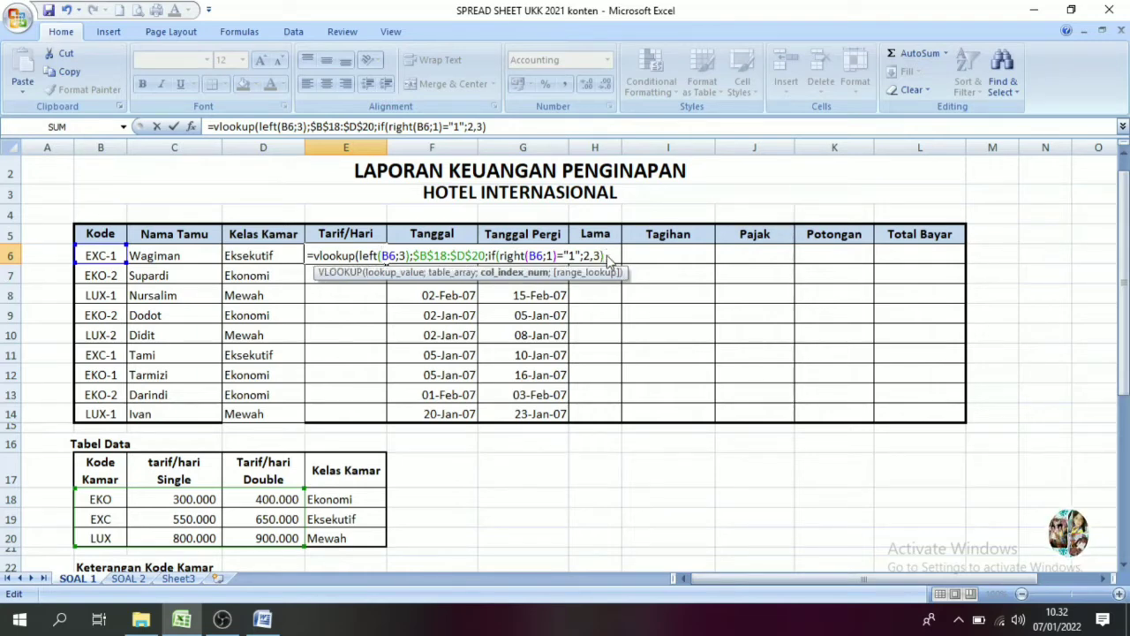
pyautogui.press('Left')
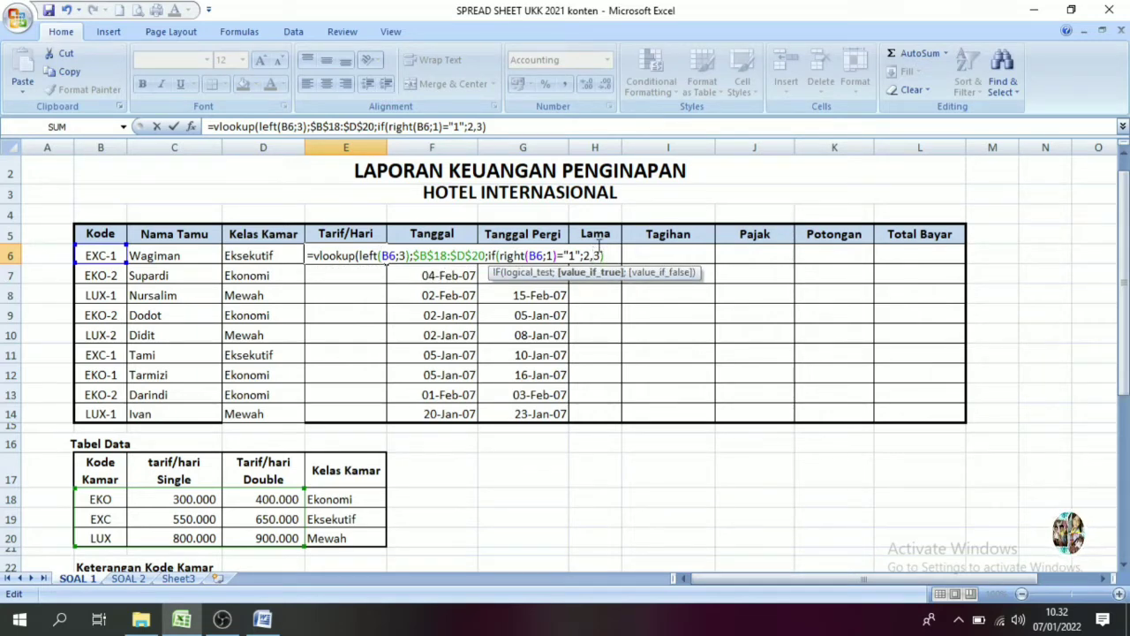
pyautogui.press('BackSpace')
pyautogui.write(';')
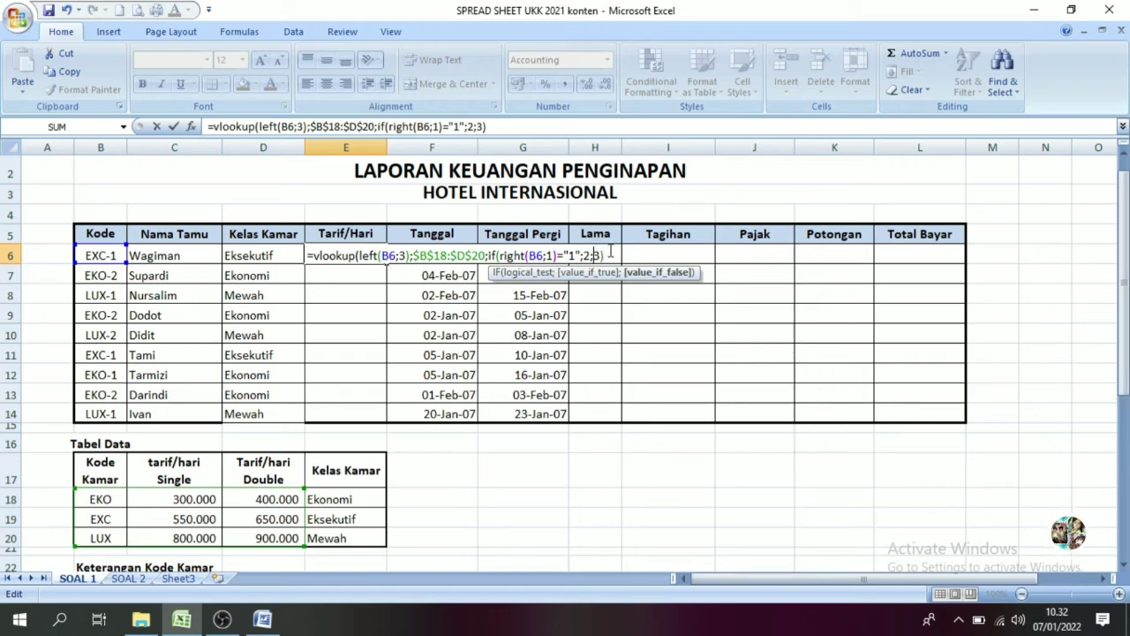
# Confirm the Tarif/Hari formula in E6, accepting the proposed correction that adds the missing closing parenthesis
pyautogui.click(610, 251)
pyautogui.press('Return')
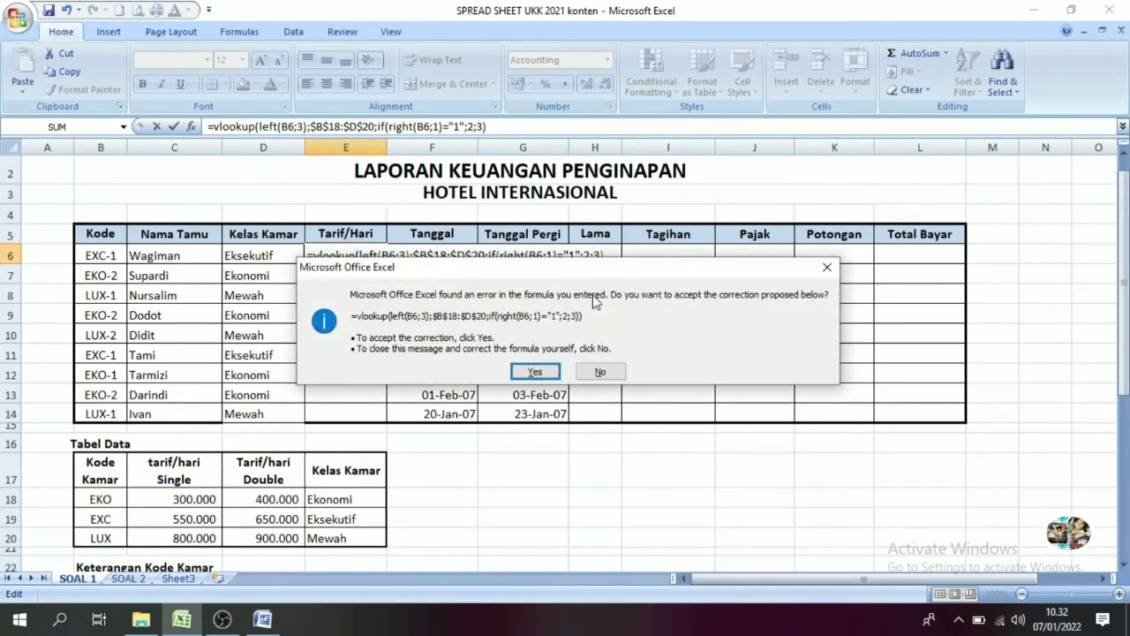
pyautogui.click(539, 371)
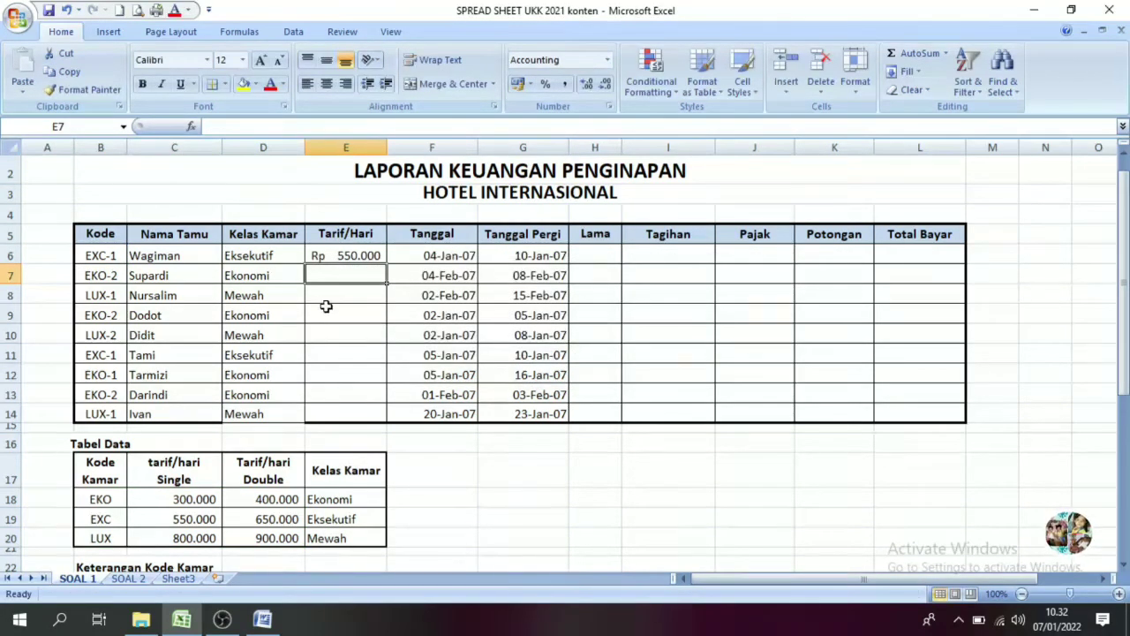
# Check the E6 rate against the EXC single rate in Tabel Data, and copy the formula down through E14
pyautogui.click(168, 255)
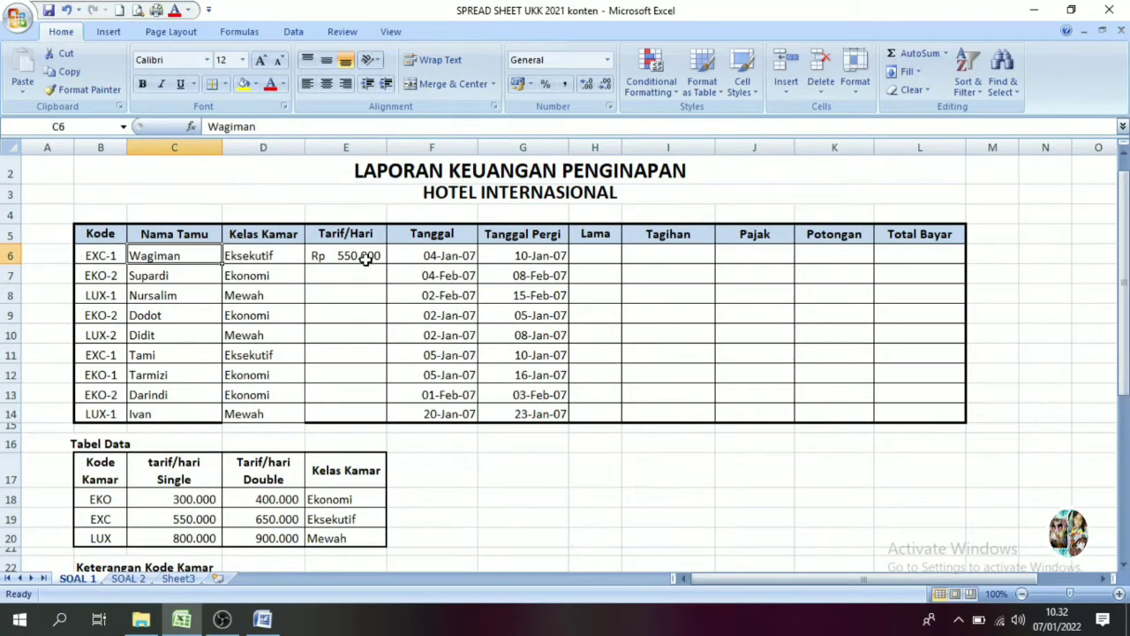
pyautogui.click(364, 257)
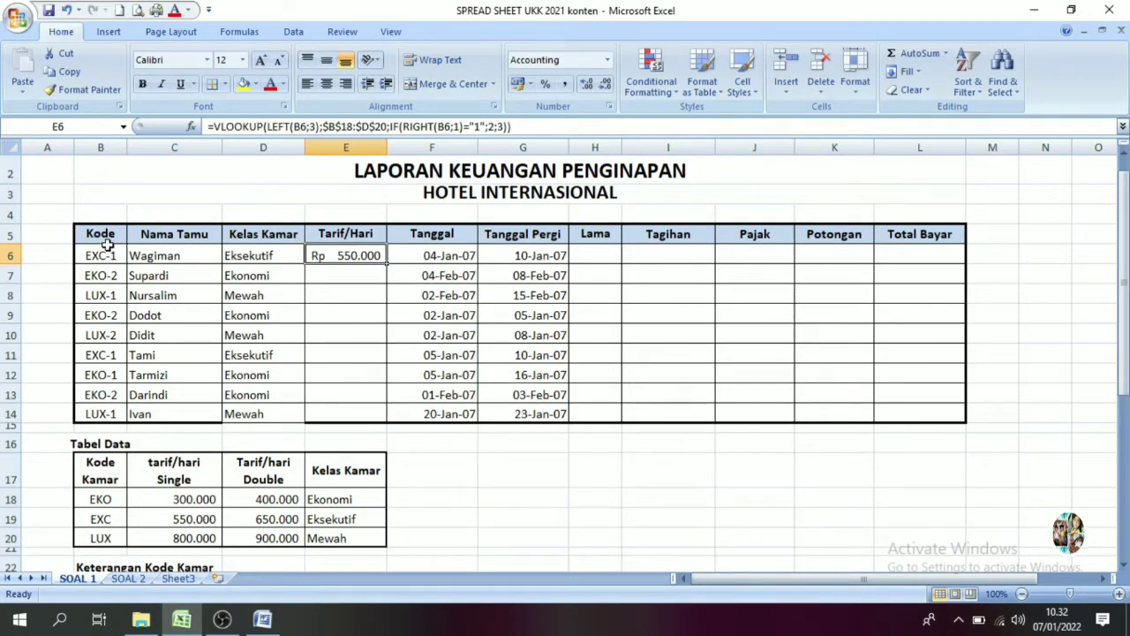
pyautogui.click(95, 519)
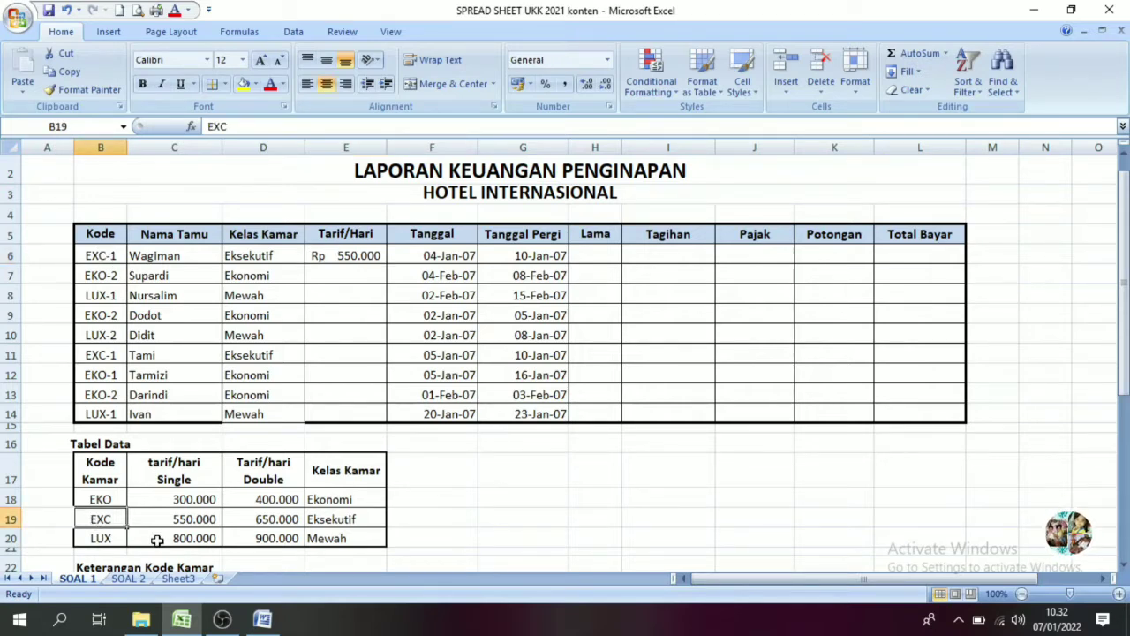
pyautogui.click(188, 521)
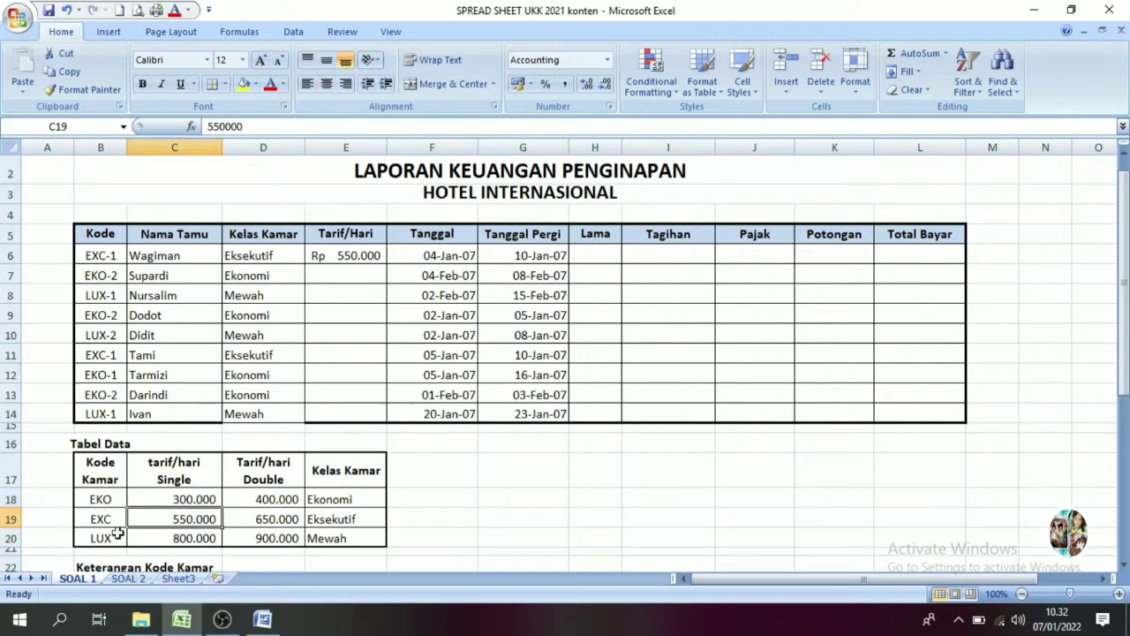
pyautogui.click(111, 519)
pyautogui.click(200, 519)
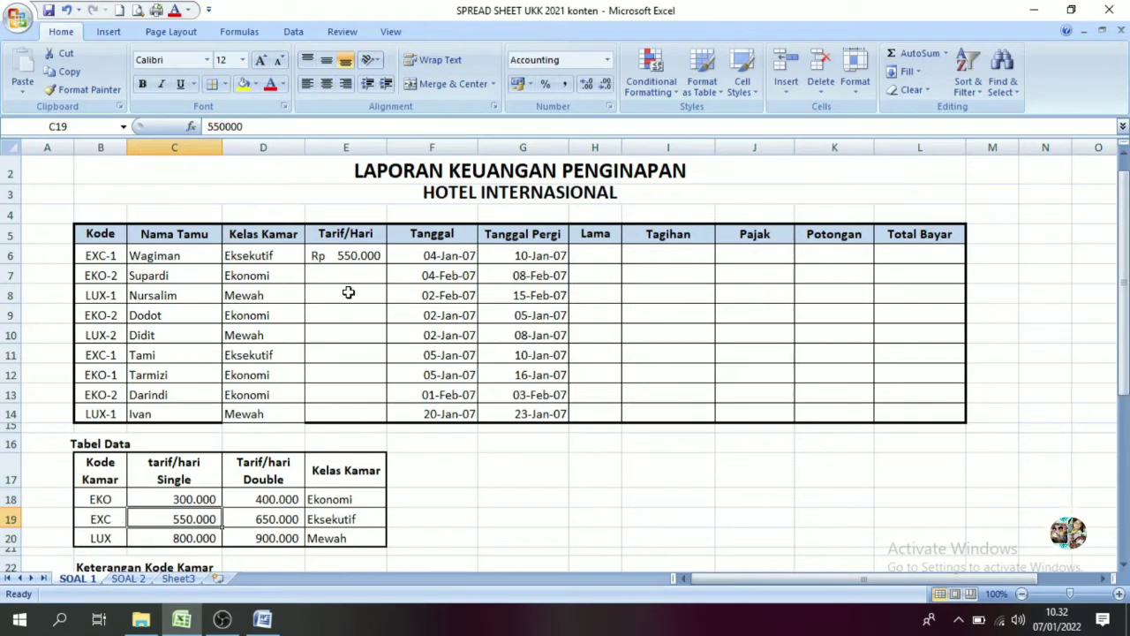
pyautogui.click(346, 258)
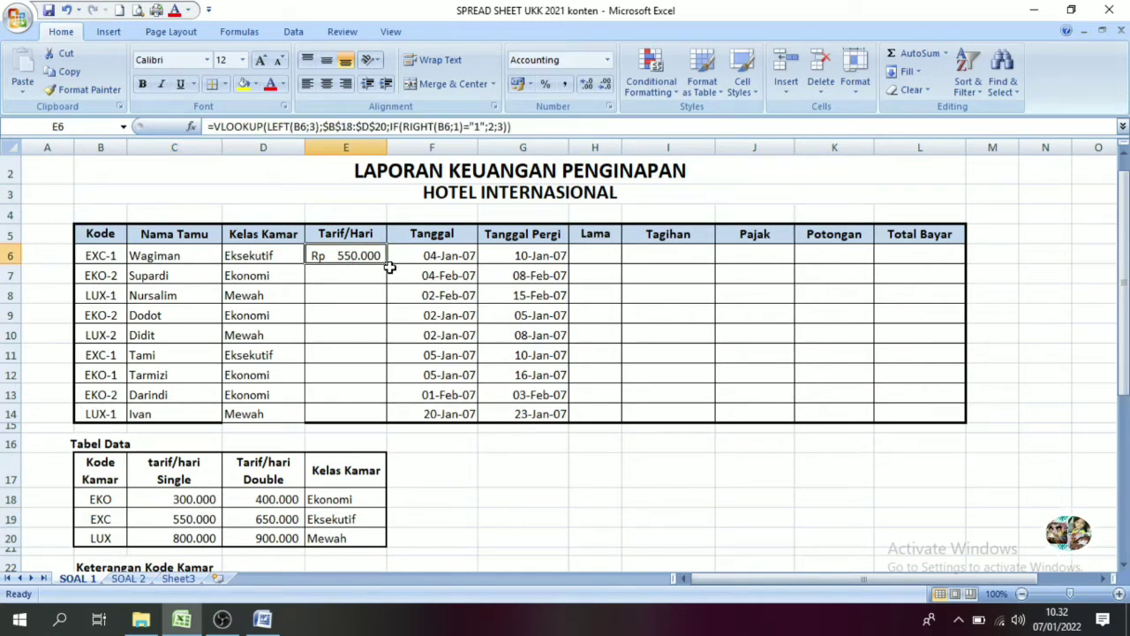
pyautogui.moveTo(390, 265); pyautogui.dragTo(384, 422)
# Check the filled Tarif/Hari values against the room codes, and review the requirements listed under Data Yang Dicari
pyautogui.click(349, 375)
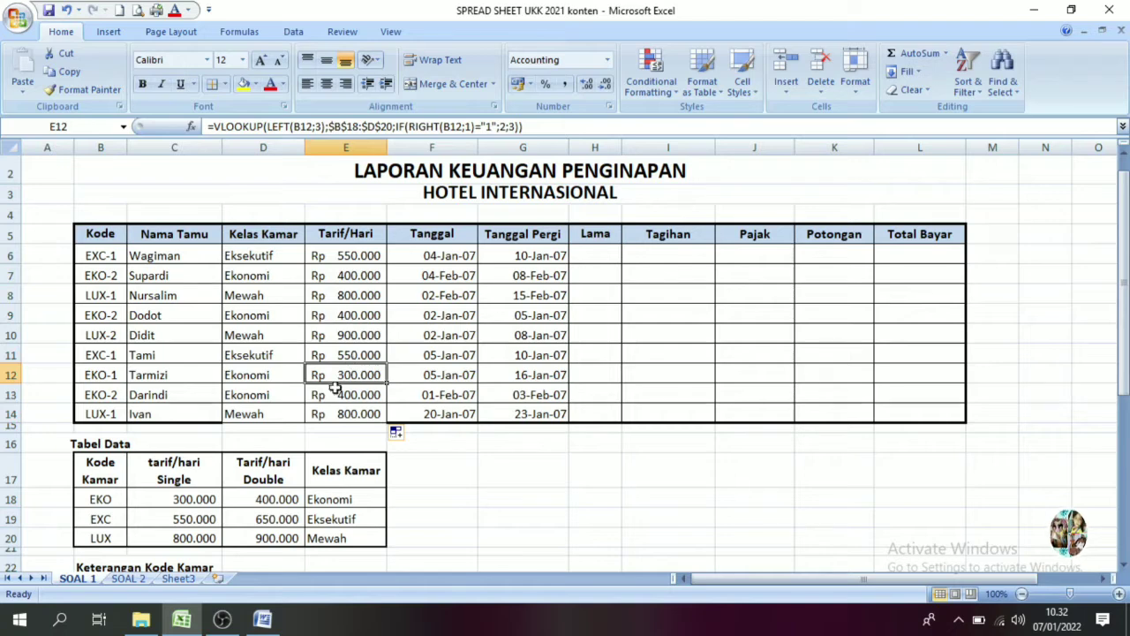
pyautogui.click(101, 356)
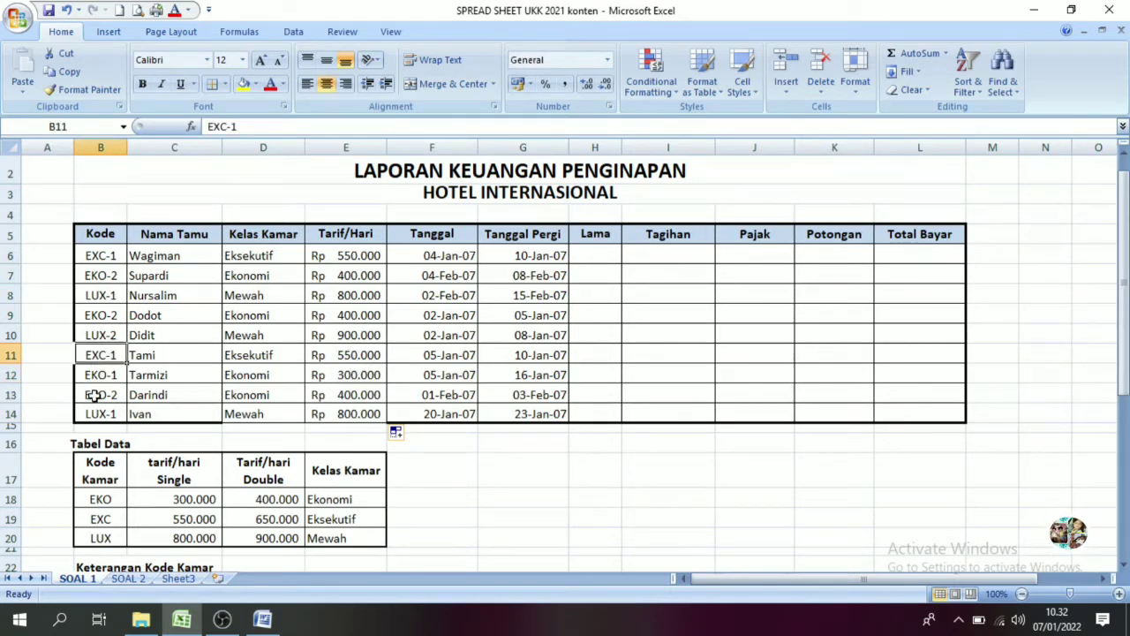
pyautogui.click(94, 396)
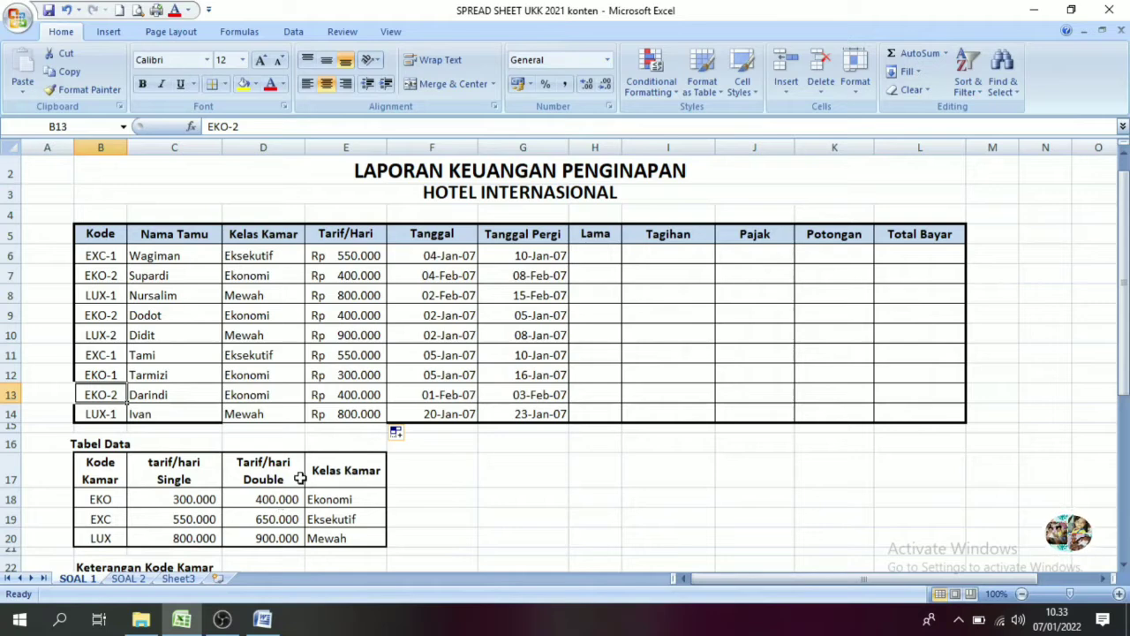
pyautogui.click(361, 389)
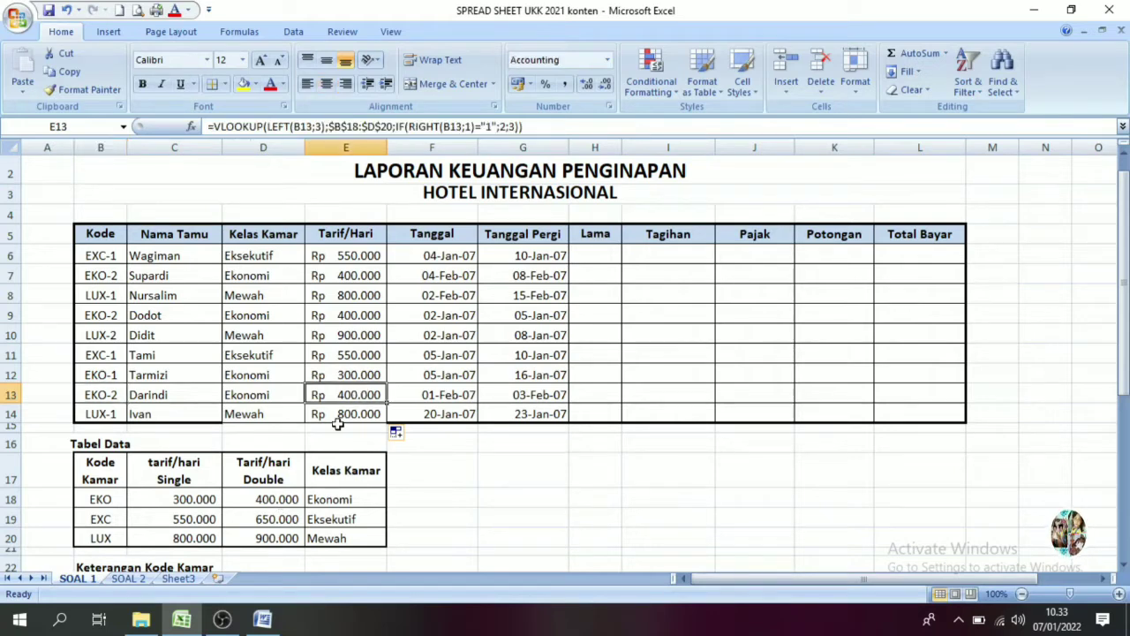
pyautogui.click(346, 269)
pyautogui.click(363, 353)
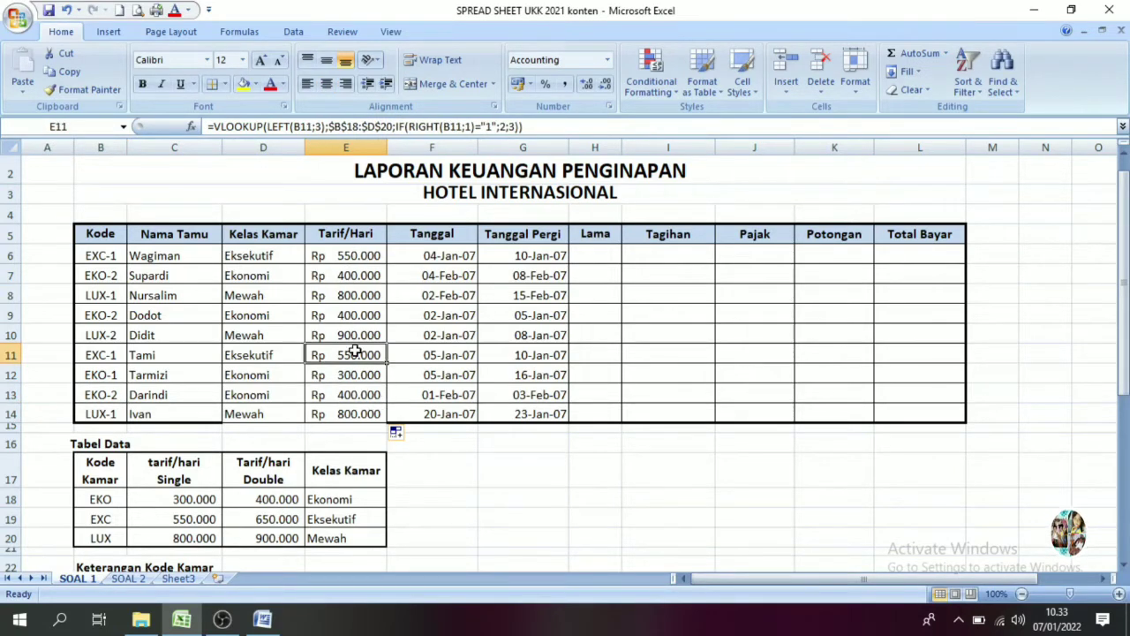
pyautogui.click(357, 256)
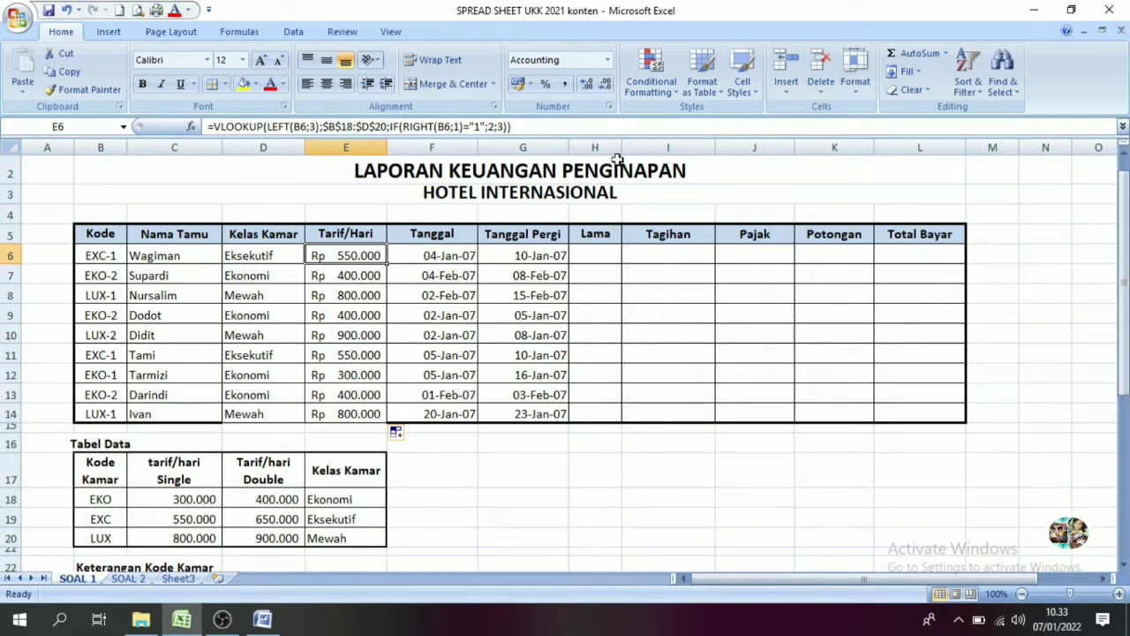
pyautogui.moveTo(1123, 238); pyautogui.dragTo(1123, 291)
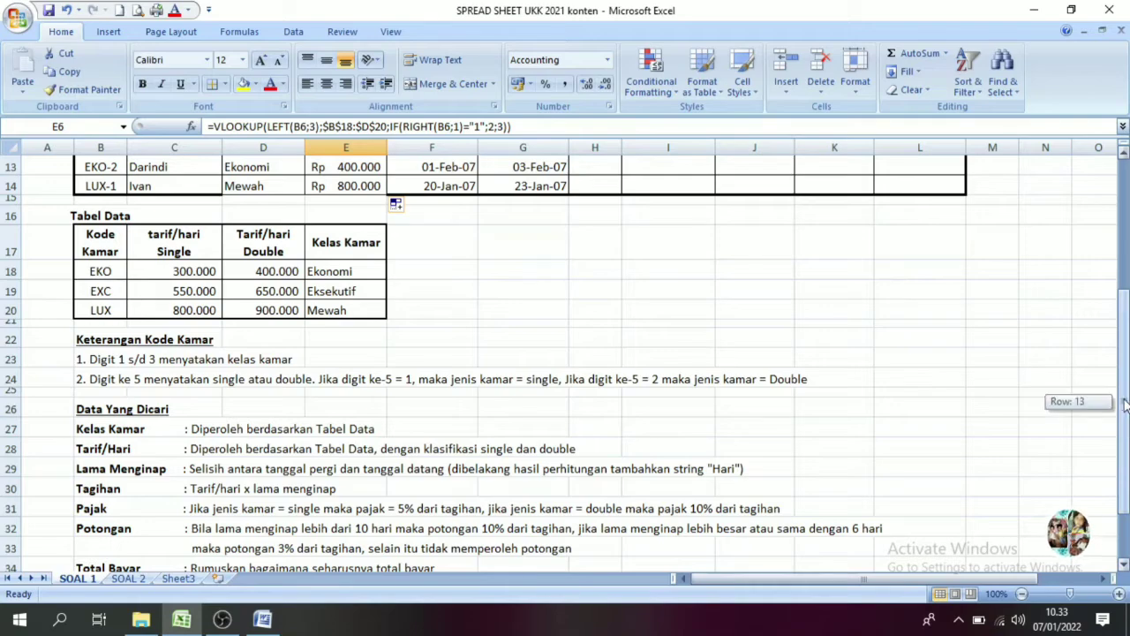
pyautogui.scroll(4, 662, 252)
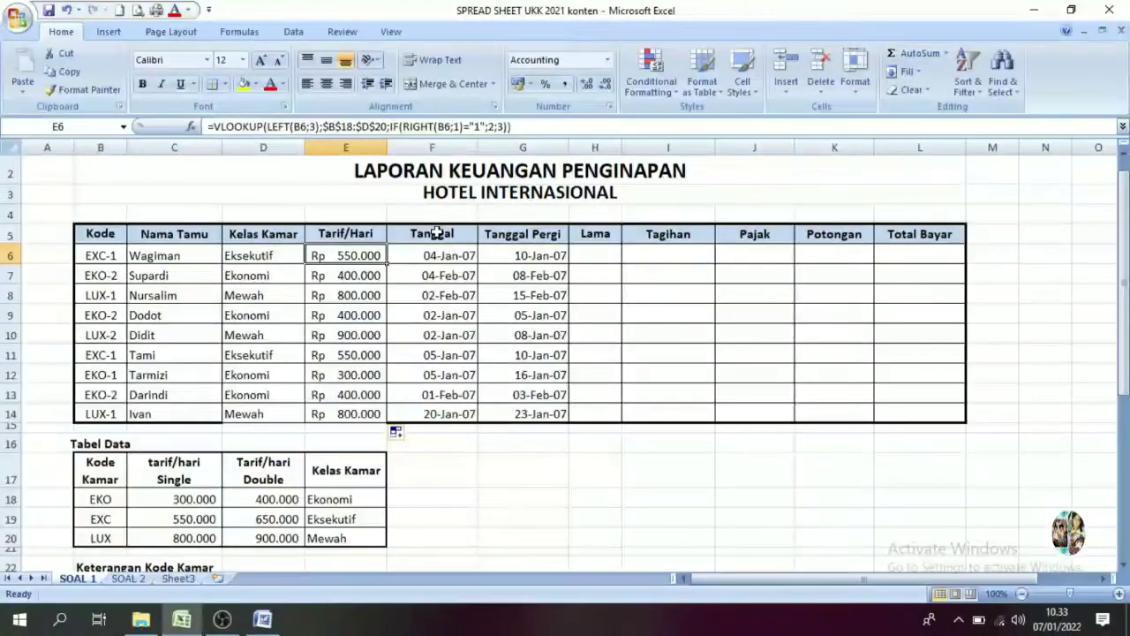
# AutoFit the height of header row 5 so the two-line column headings fit
pyautogui.moveTo(432, 231); pyautogui.dragTo(434, 257)
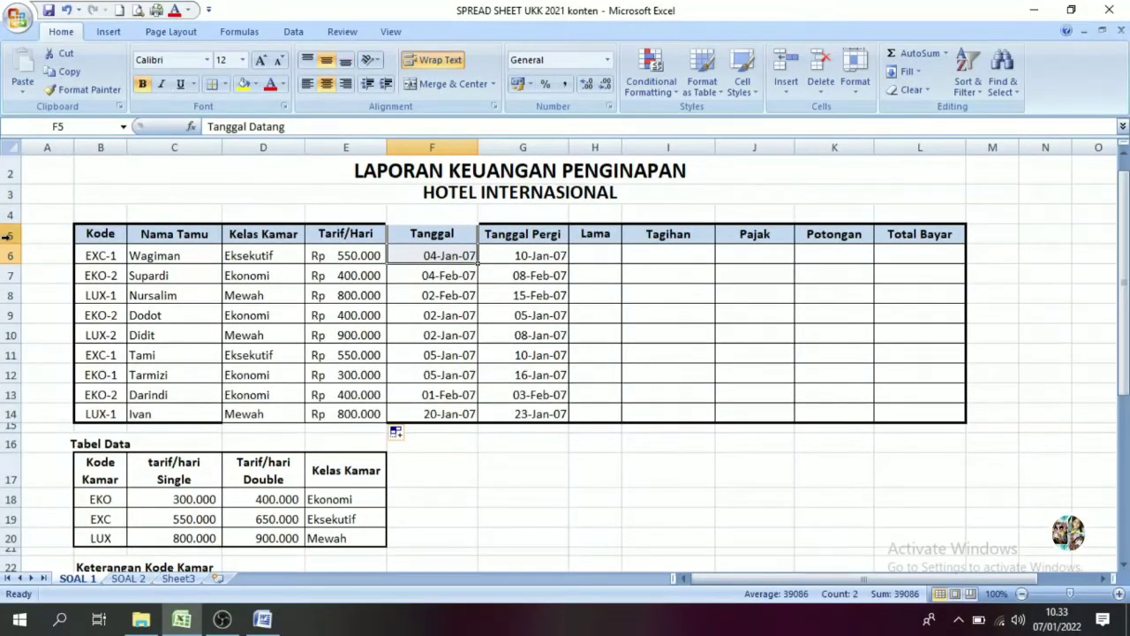
pyautogui.doubleClick(4, 244)
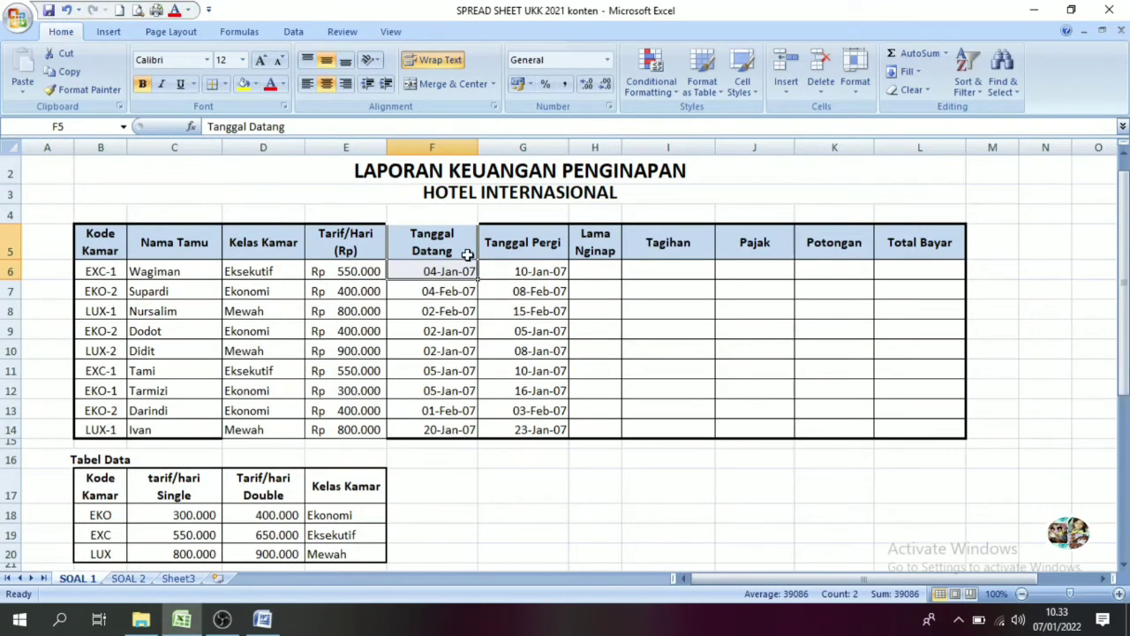
pyautogui.click(443, 246)
pyautogui.click(516, 246)
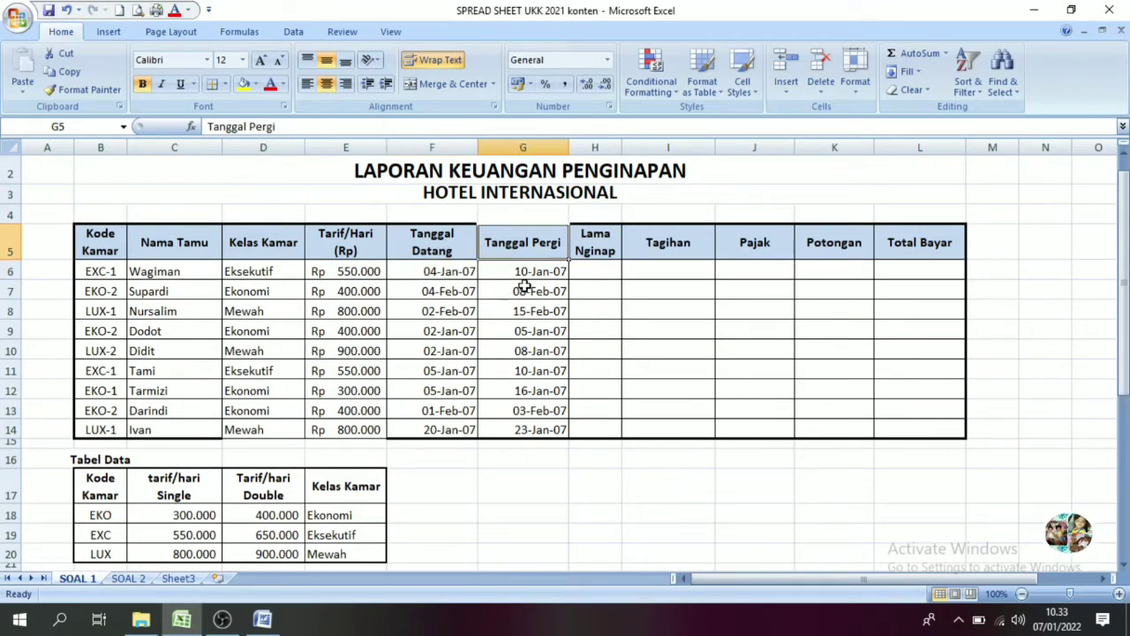
# Enter the formula =G6-F6 in H6 to calculate Lama Nginap from the departure and arrival dates
pyautogui.click(549, 270)
pyautogui.click(594, 274)
pyautogui.write('=')
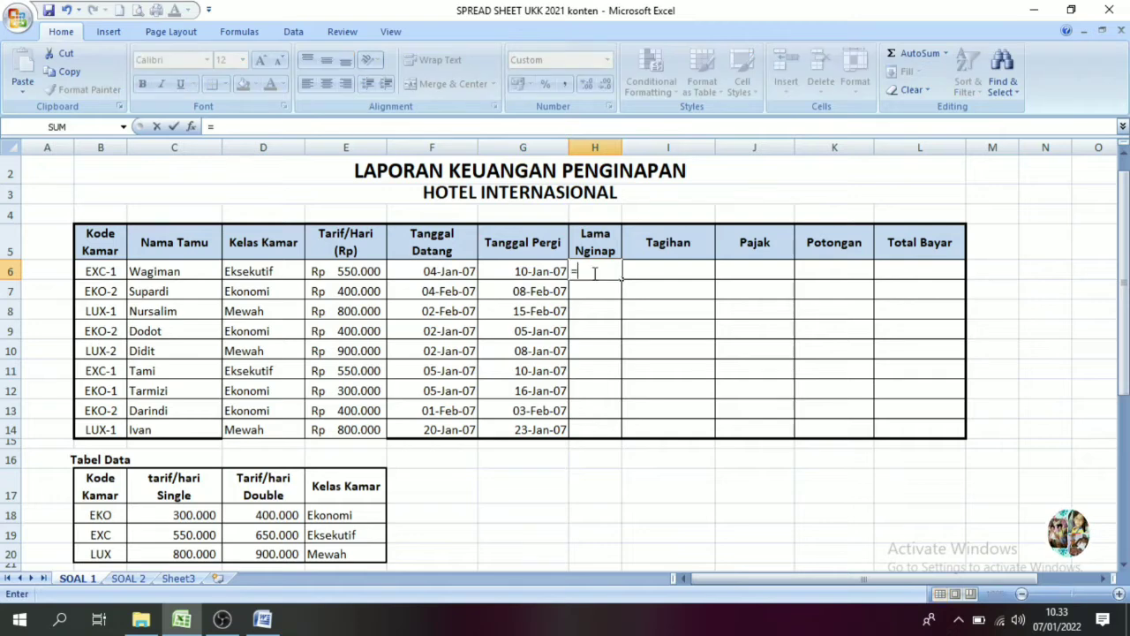
pyautogui.click(545, 271)
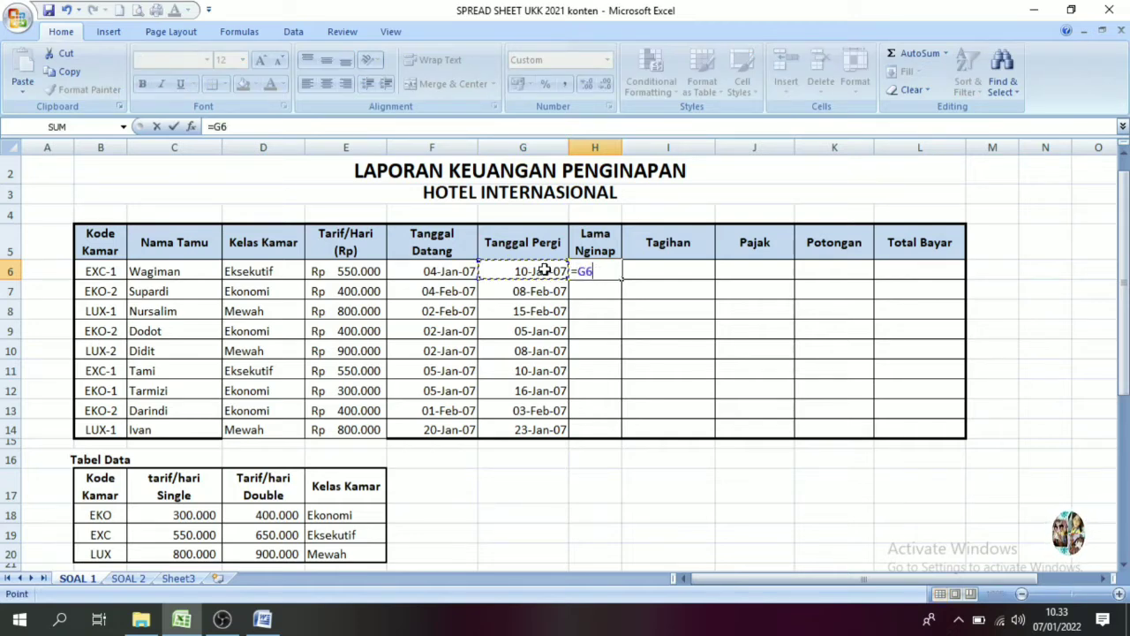
pyautogui.write('-')
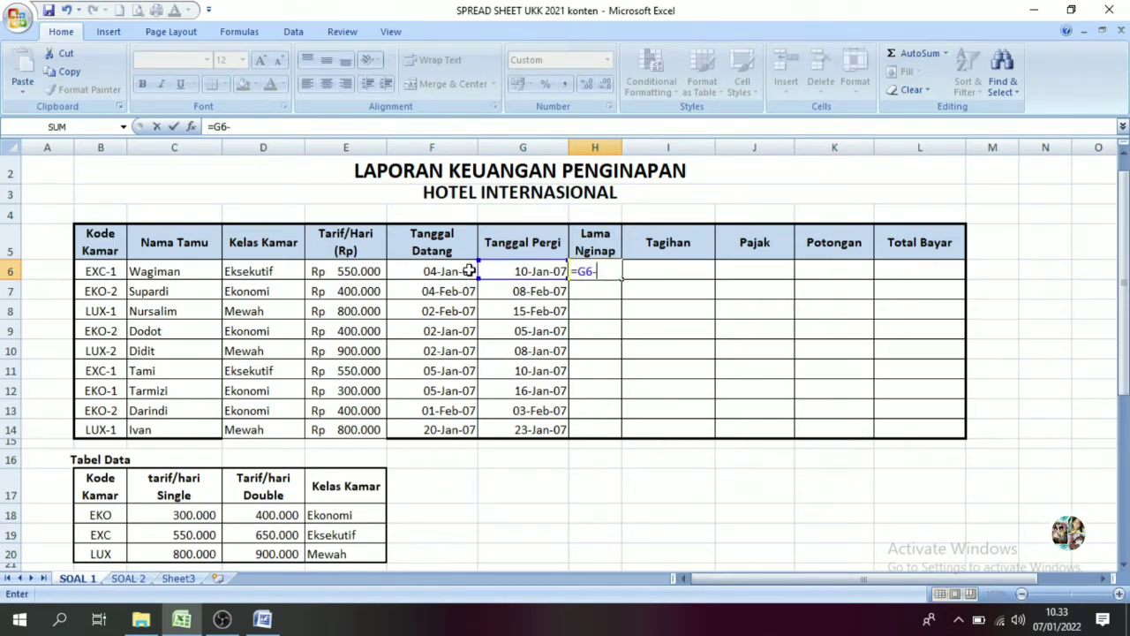
pyautogui.click(444, 271)
pyautogui.press('Return')
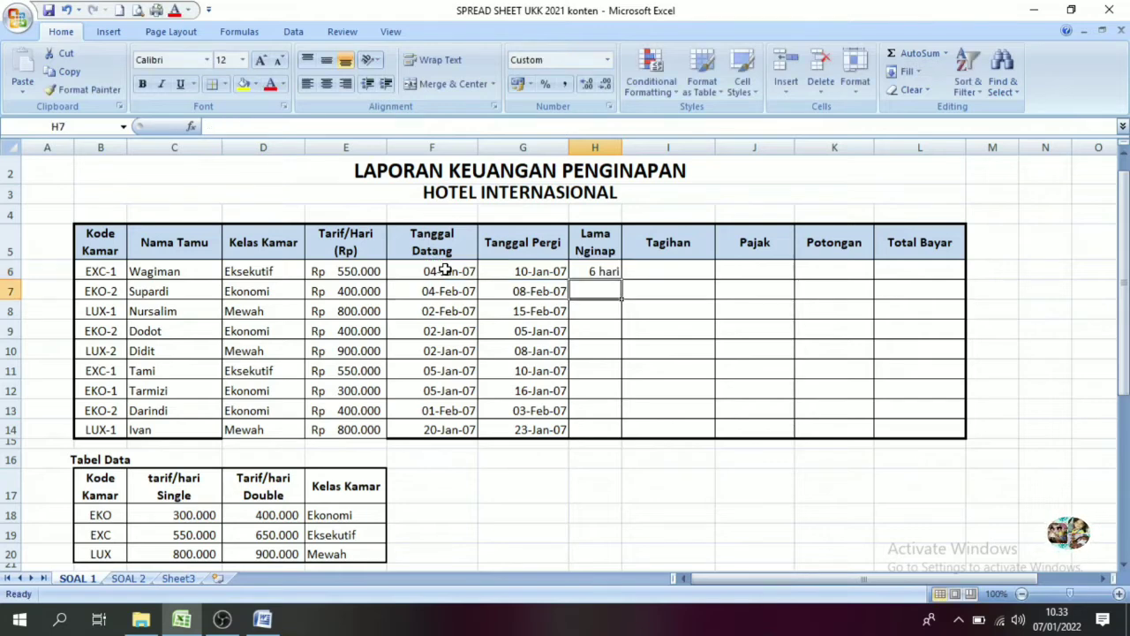
# Change the number format of the Lama Nginap cell H6 to General
pyautogui.click(599, 274)
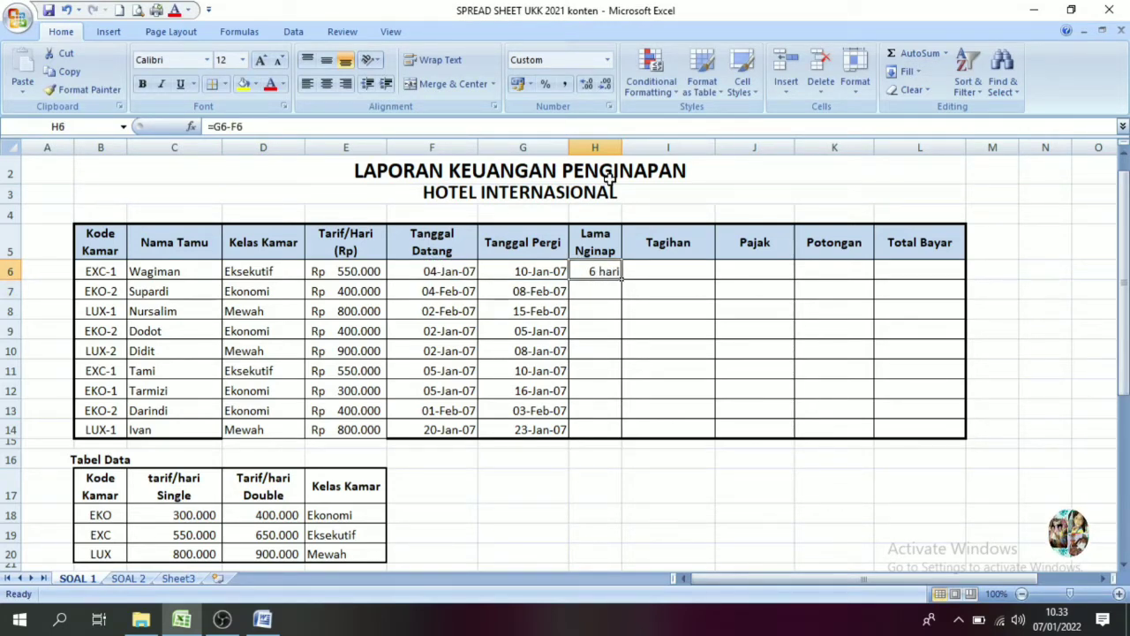
pyautogui.click(607, 60)
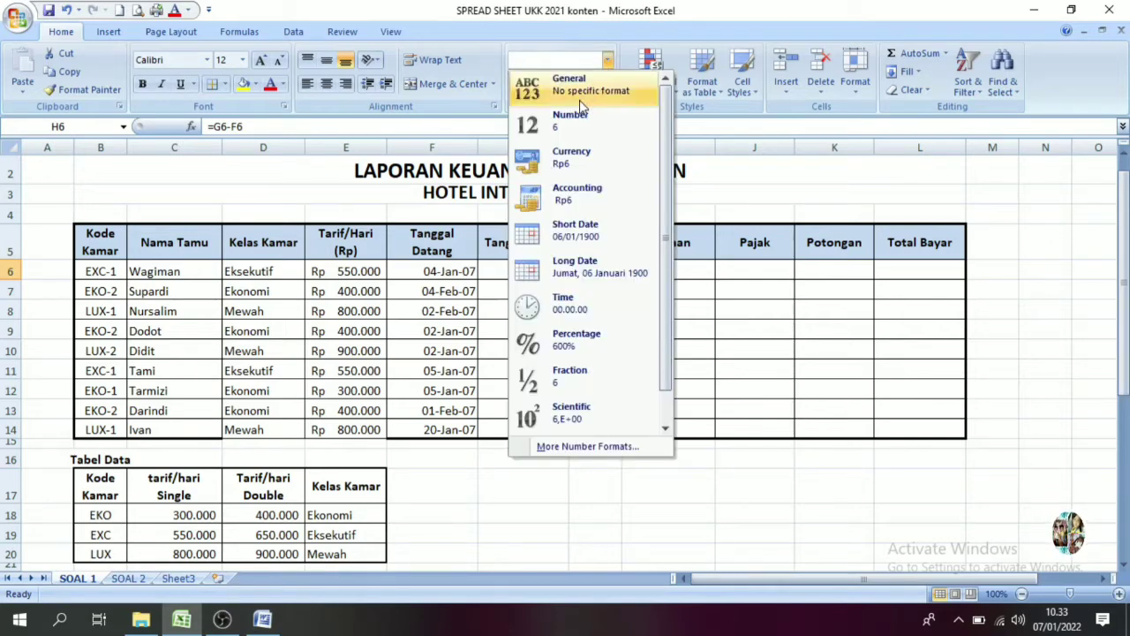
pyautogui.click(740, 467)
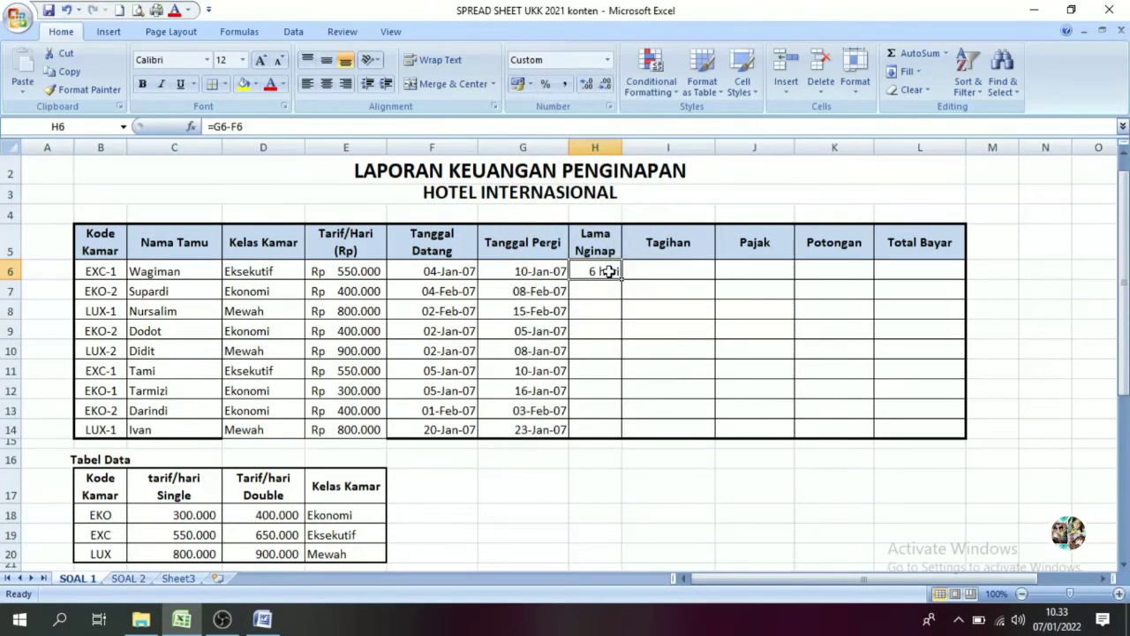
pyautogui.click(607, 62)
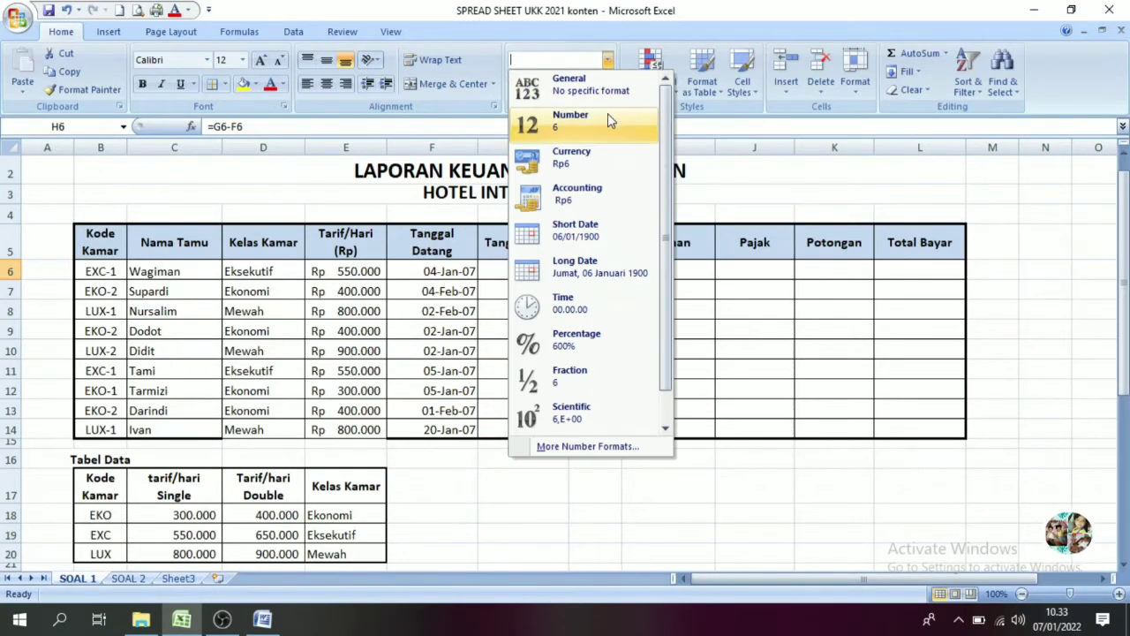
pyautogui.click(583, 88)
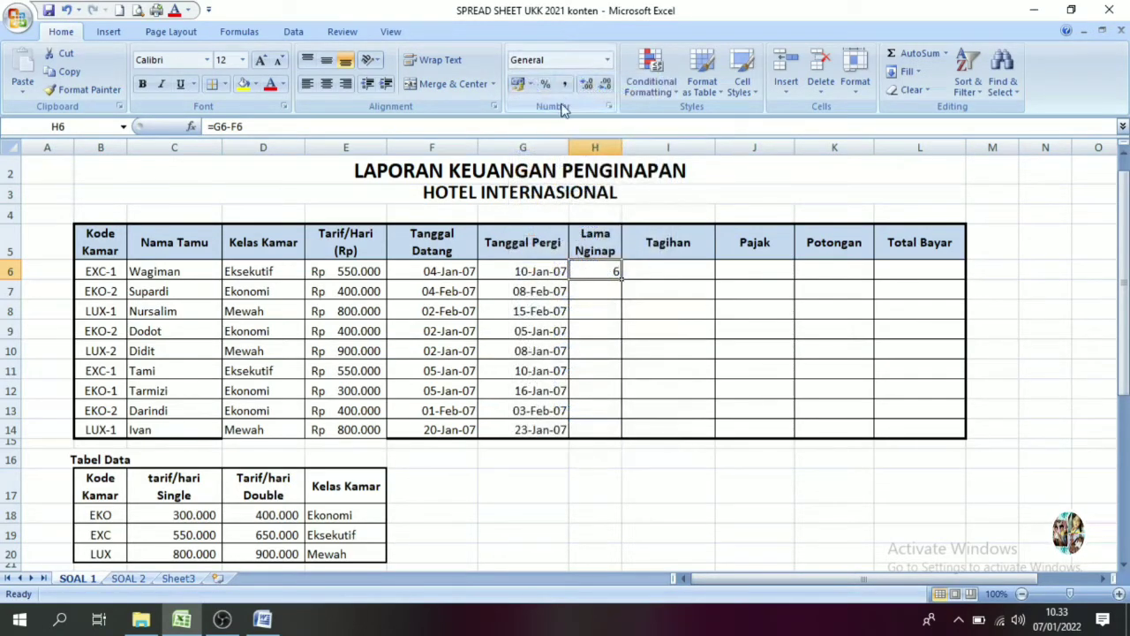
pyautogui.click(625, 331)
pyautogui.click(609, 276)
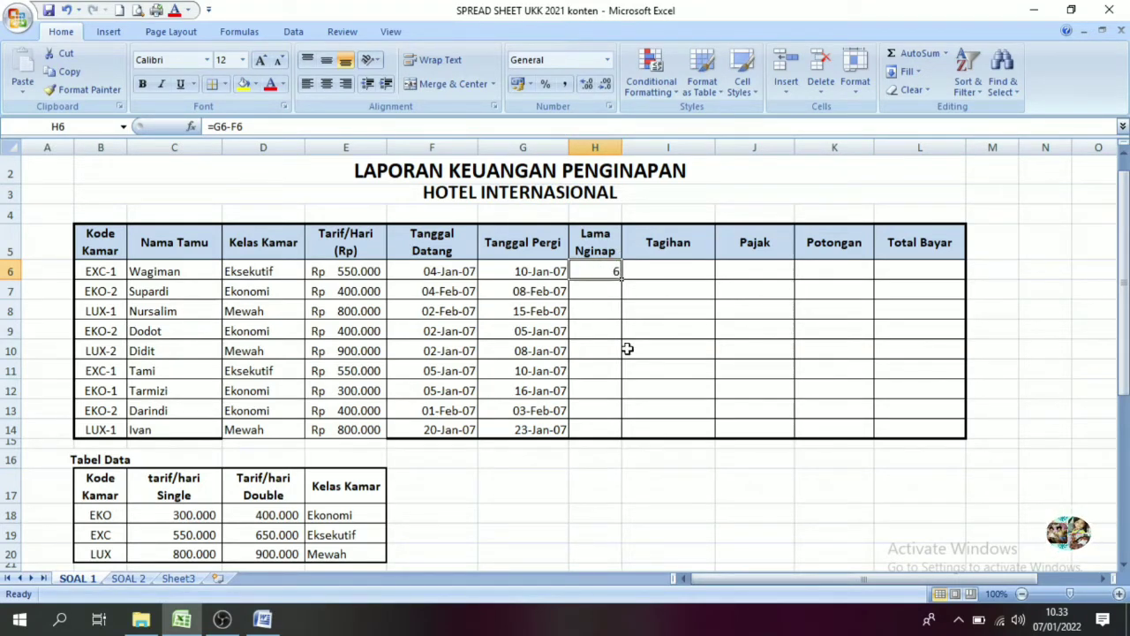
# Apply the custom number format 0 "hari" to Lama Nginap cell H6 and fill it down through H14
pyautogui.moveTo(596, 331); pyautogui.dragTo(596, 311)
pyautogui.click(599, 272)
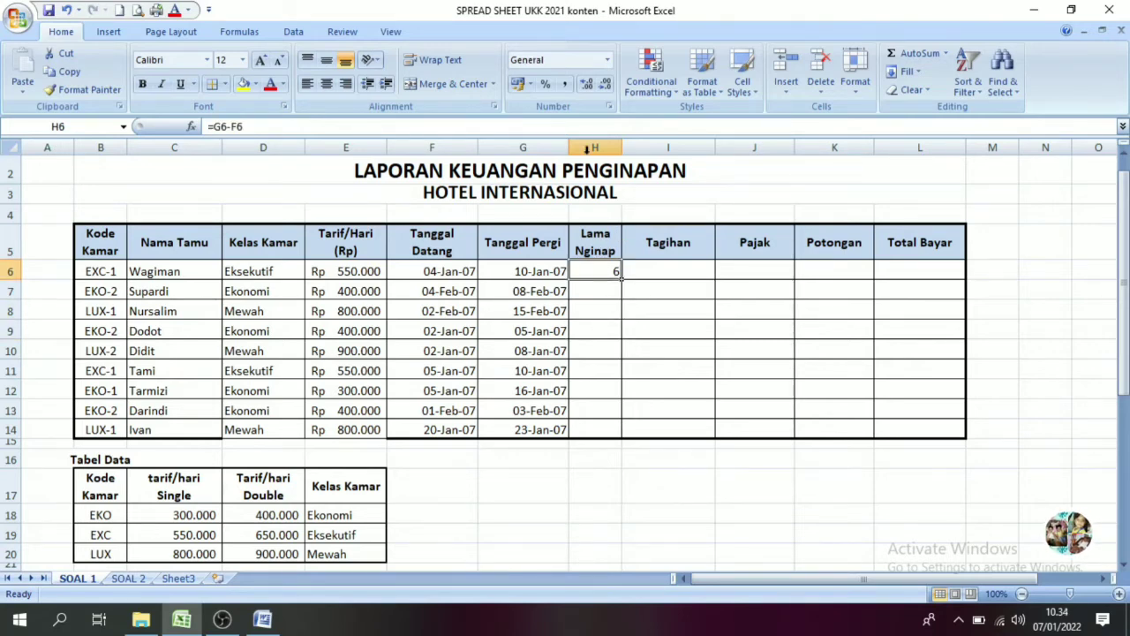
pyautogui.click(607, 62)
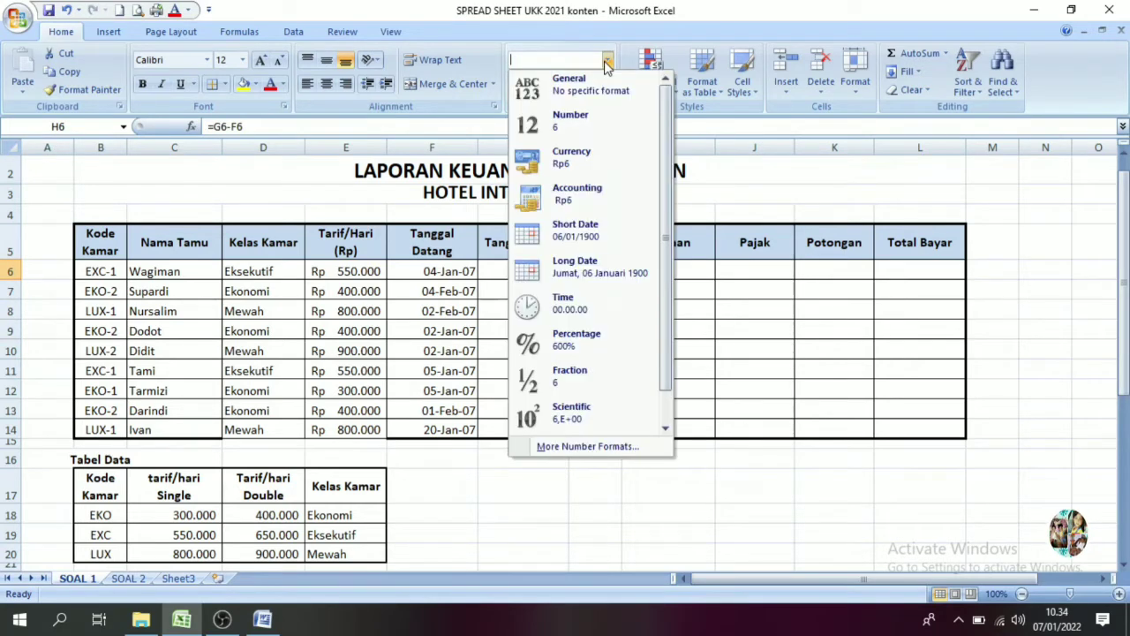
pyautogui.click(579, 446)
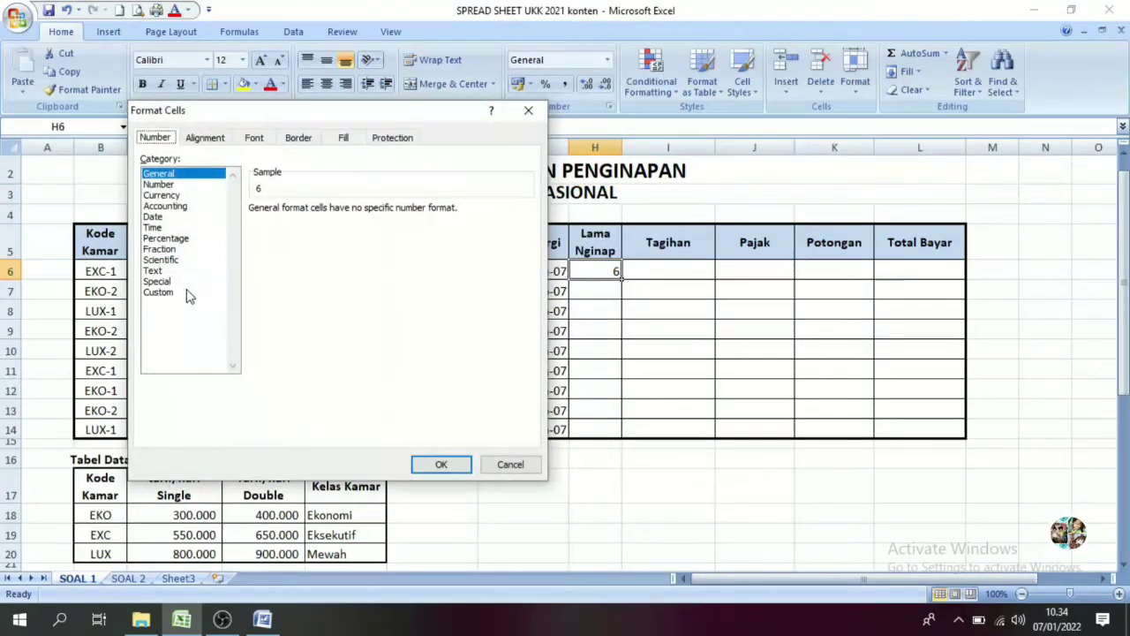
pyautogui.click(168, 294)
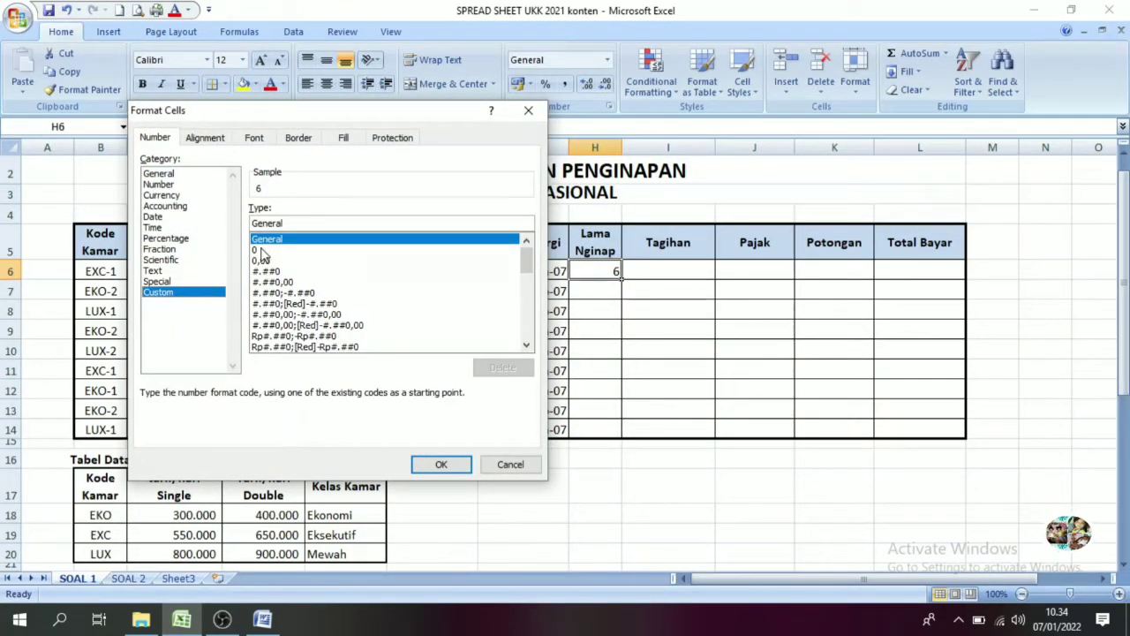
pyautogui.click(261, 251)
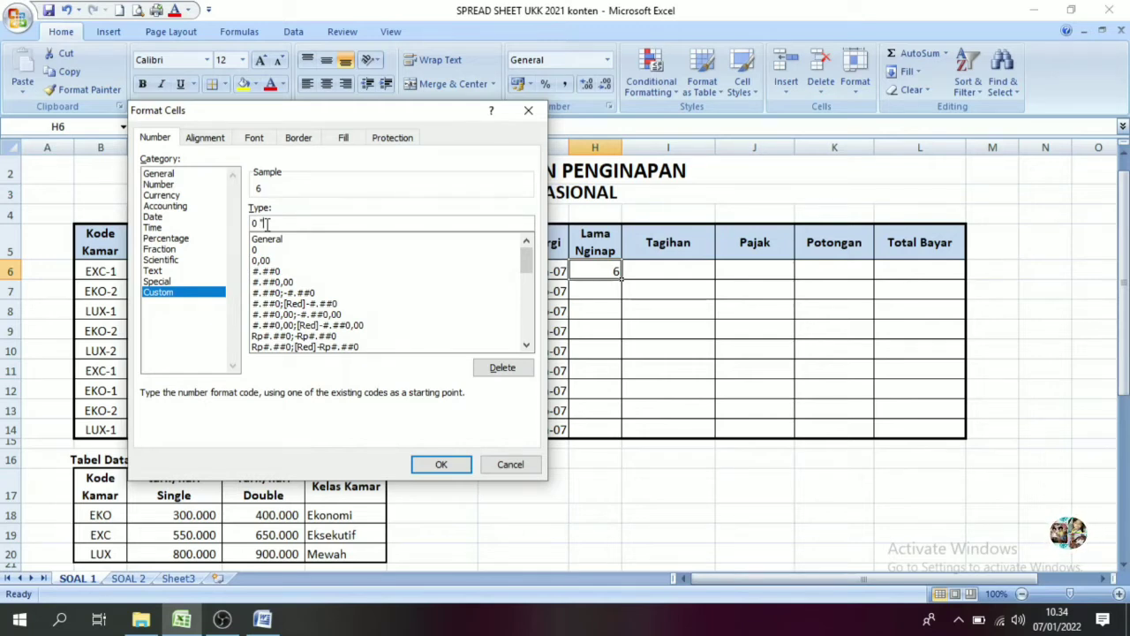
pyautogui.write('"hari')
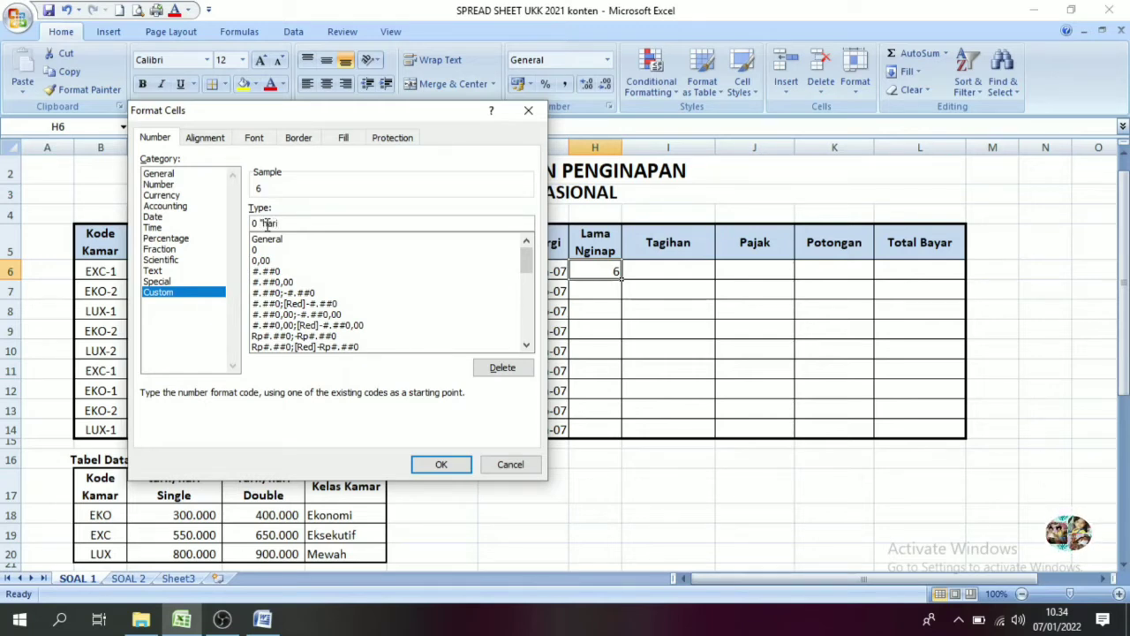
pyautogui.write('"')
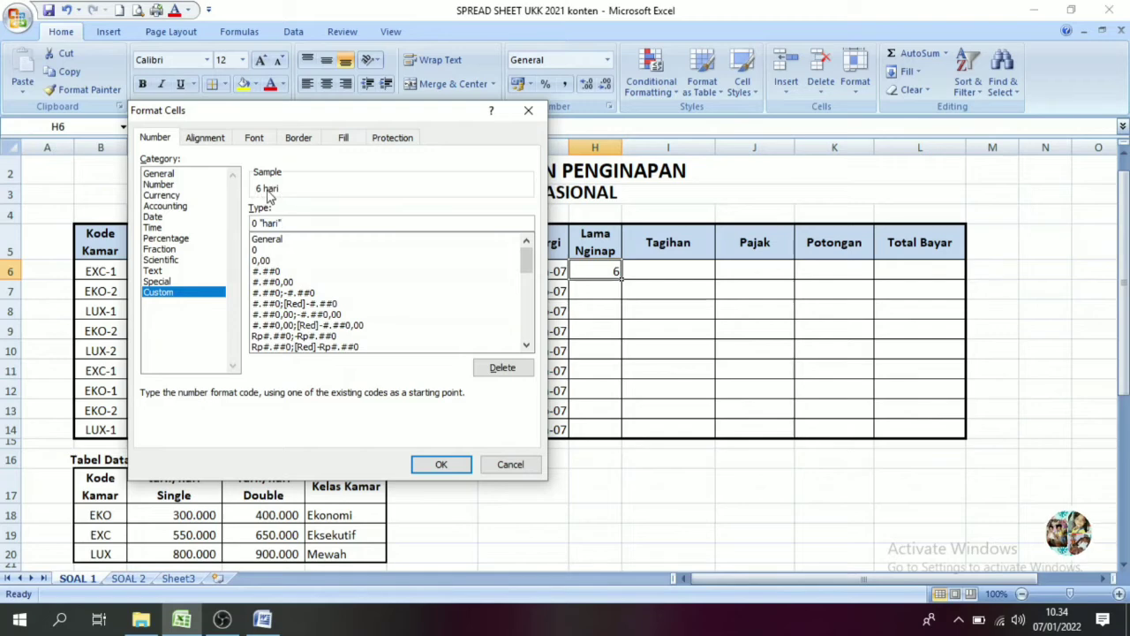
pyautogui.click(439, 463)
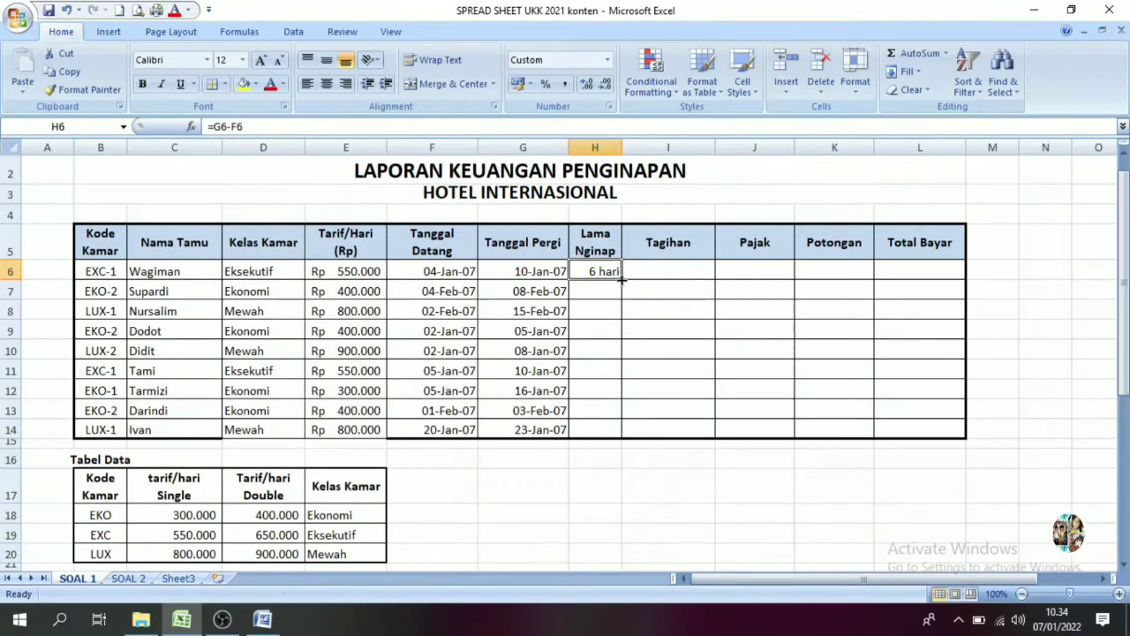
pyautogui.moveTo(622, 279); pyautogui.dragTo(614, 437)
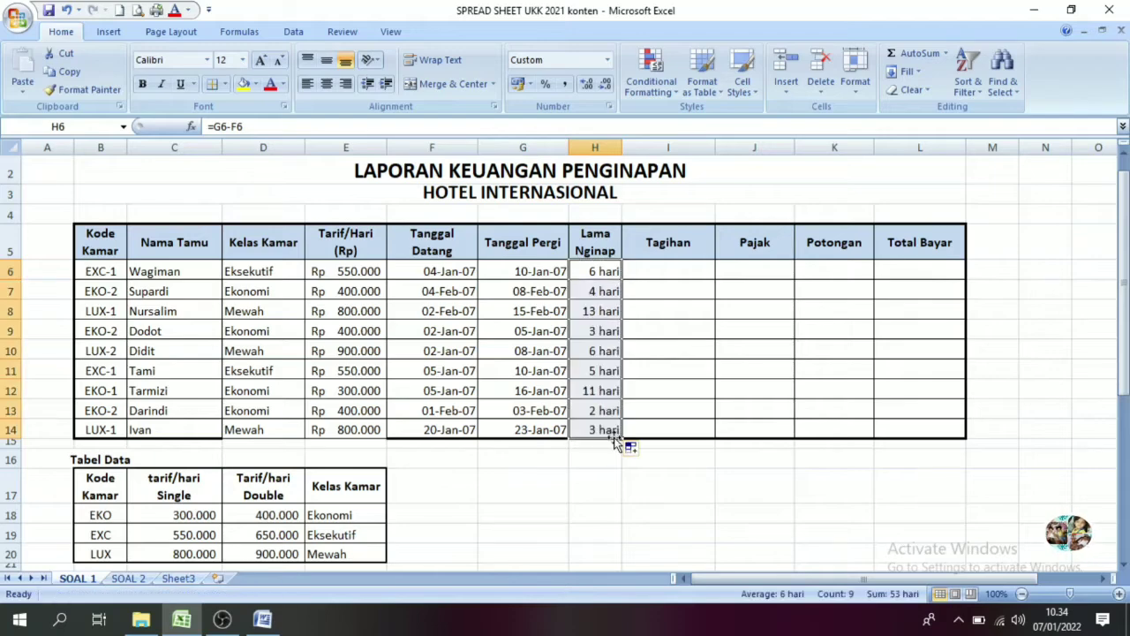
pyautogui.click(667, 330)
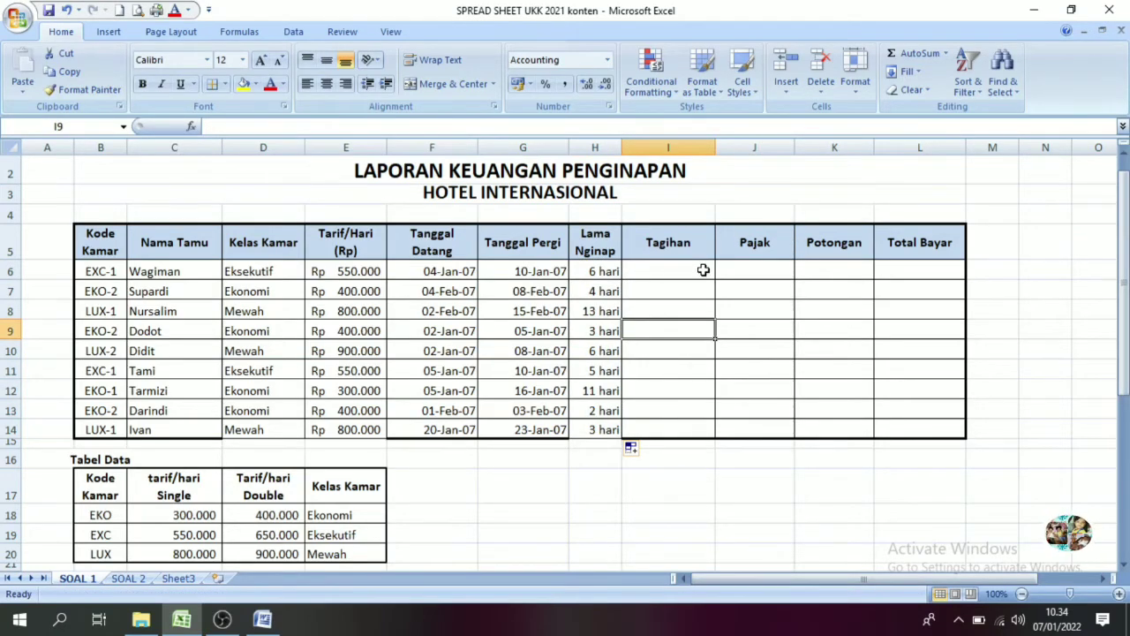
# Enter the formula =E6*H6 in I6 to calculate Tagihan from the daily rate and length of stay
pyautogui.moveTo(1123, 252); pyautogui.dragTo(1123, 258)
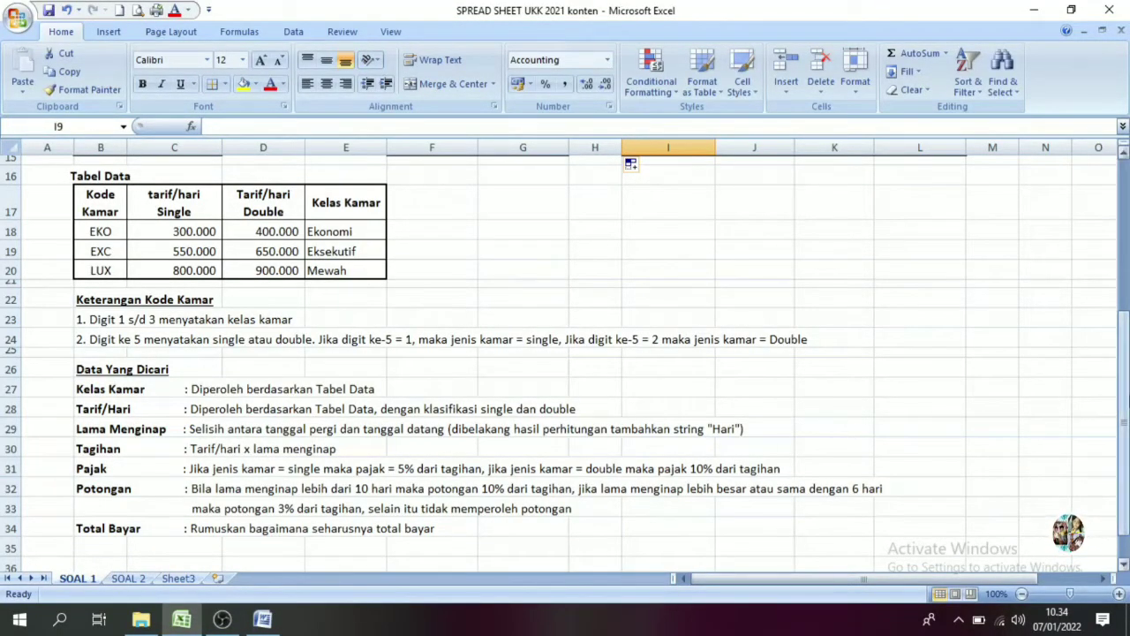
pyautogui.moveTo(1123, 407); pyautogui.dragTo(1123, 244)
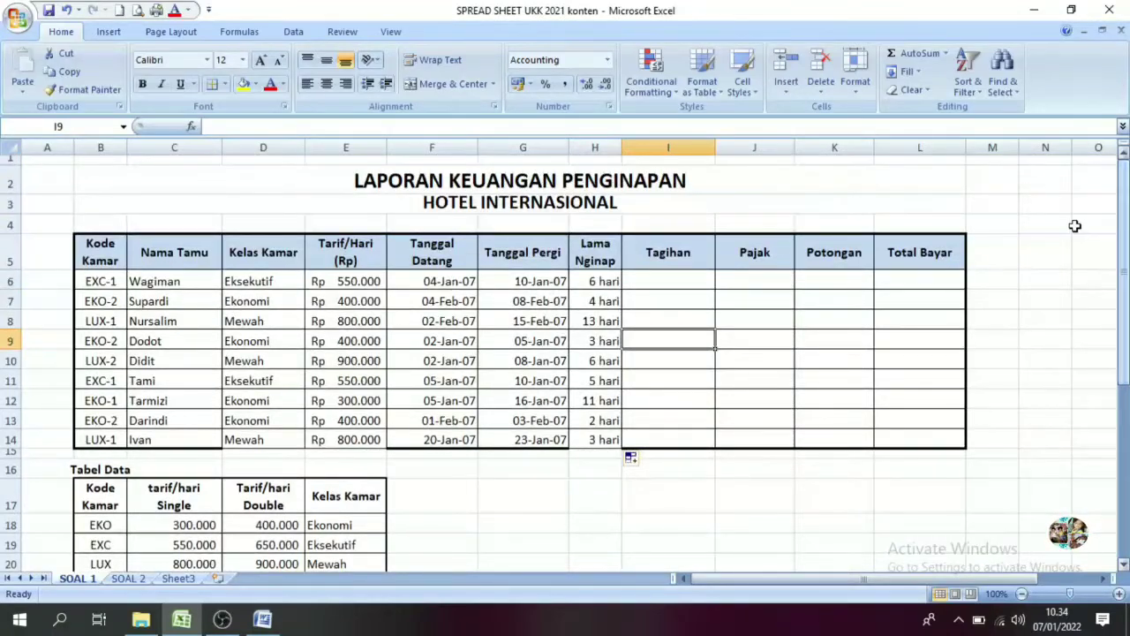
pyautogui.click(660, 277)
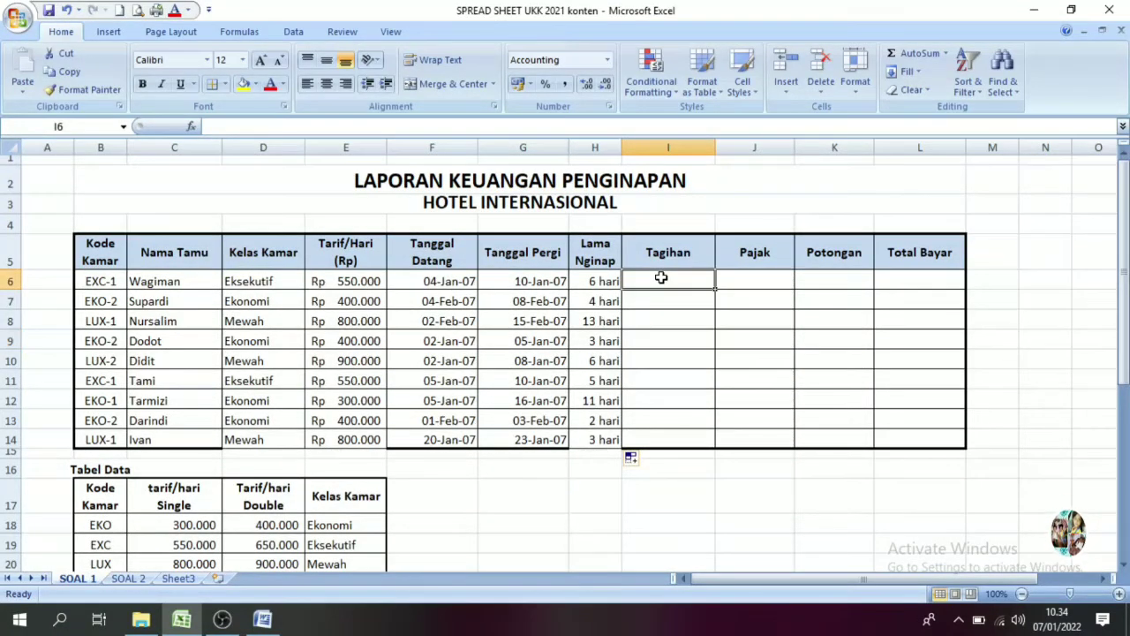
pyautogui.click(342, 281)
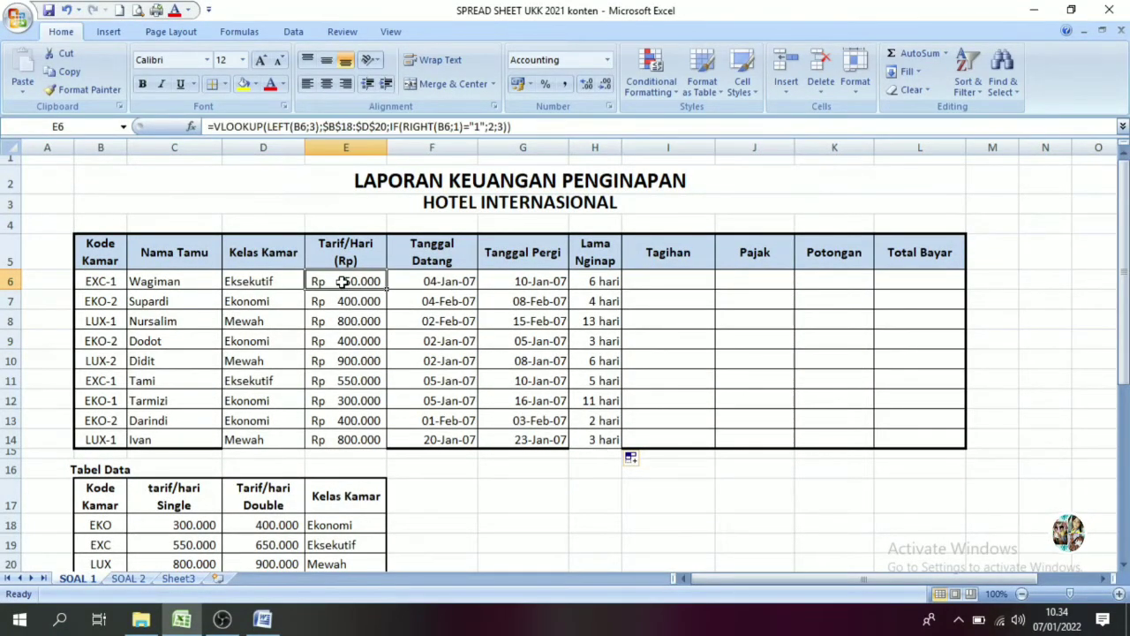
pyautogui.click(588, 281)
pyautogui.click(671, 279)
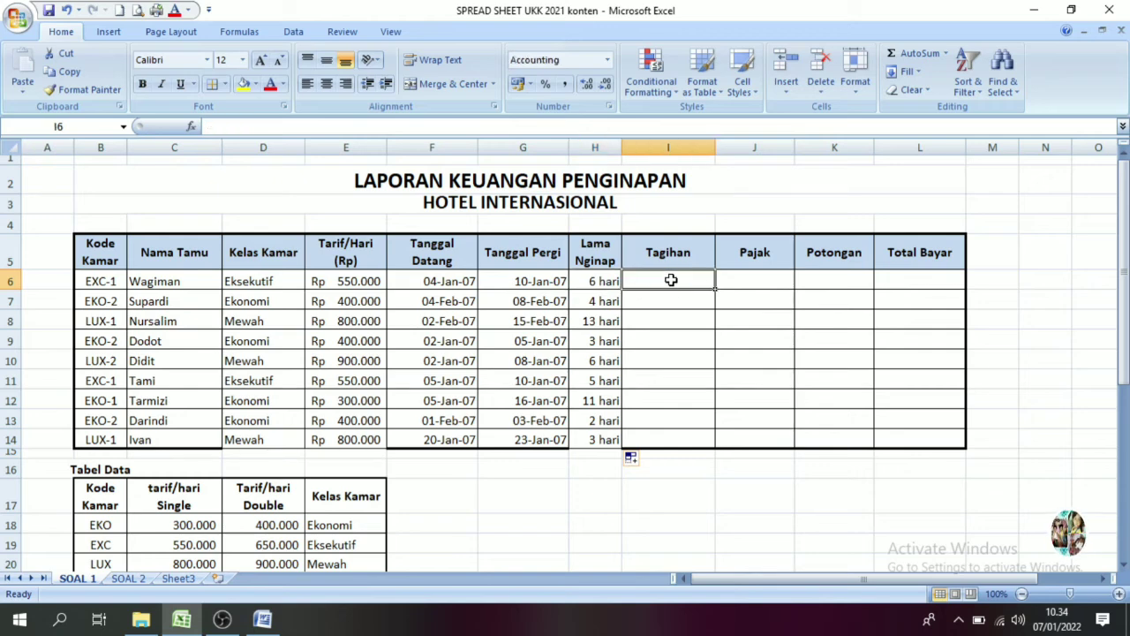
pyautogui.write('=')
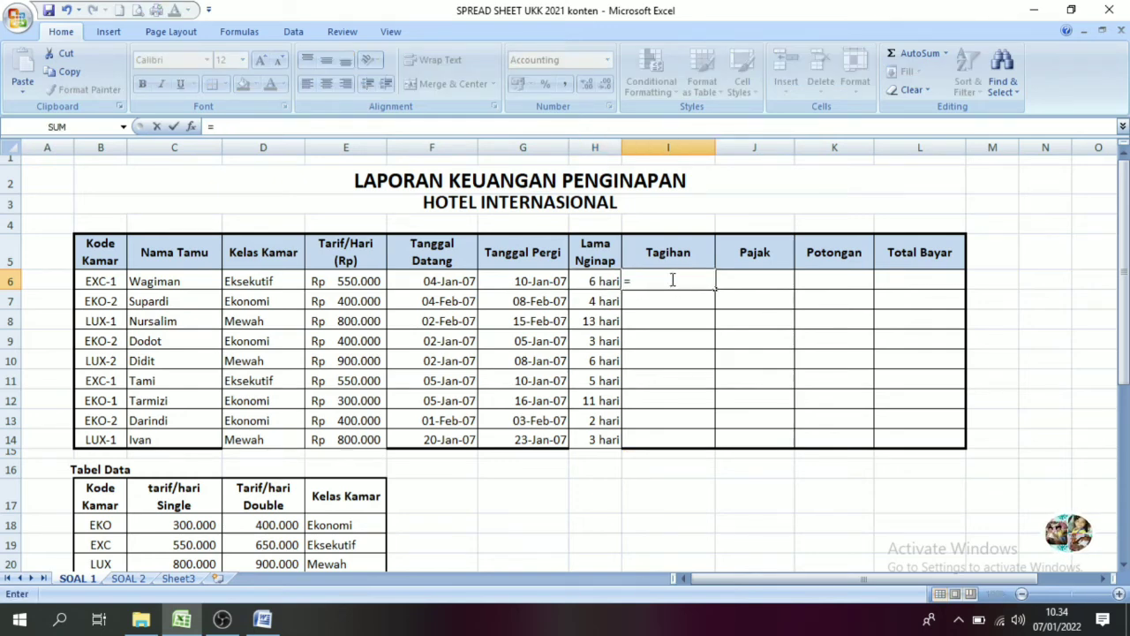
pyautogui.click(346, 279)
pyautogui.write('*')
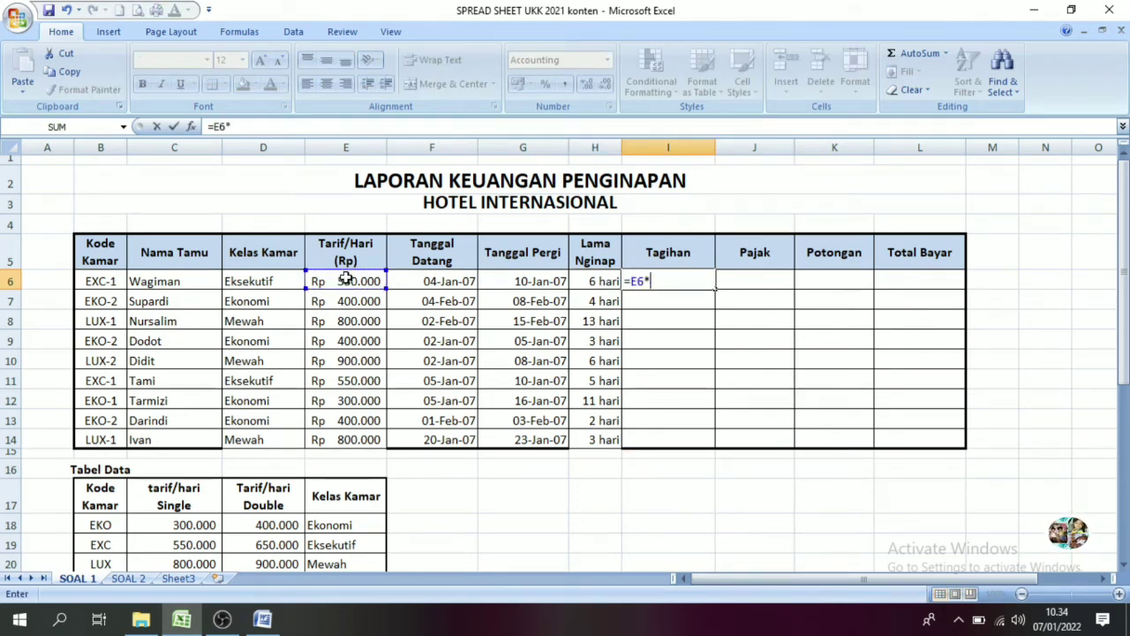
pyautogui.click(595, 281)
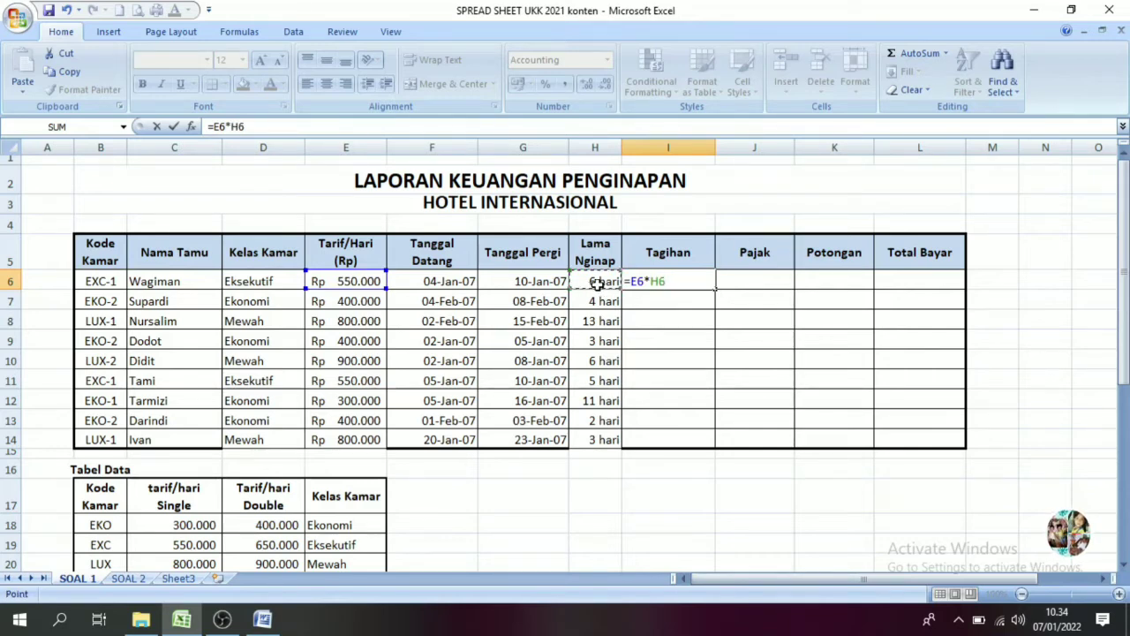
pyautogui.press('Return')
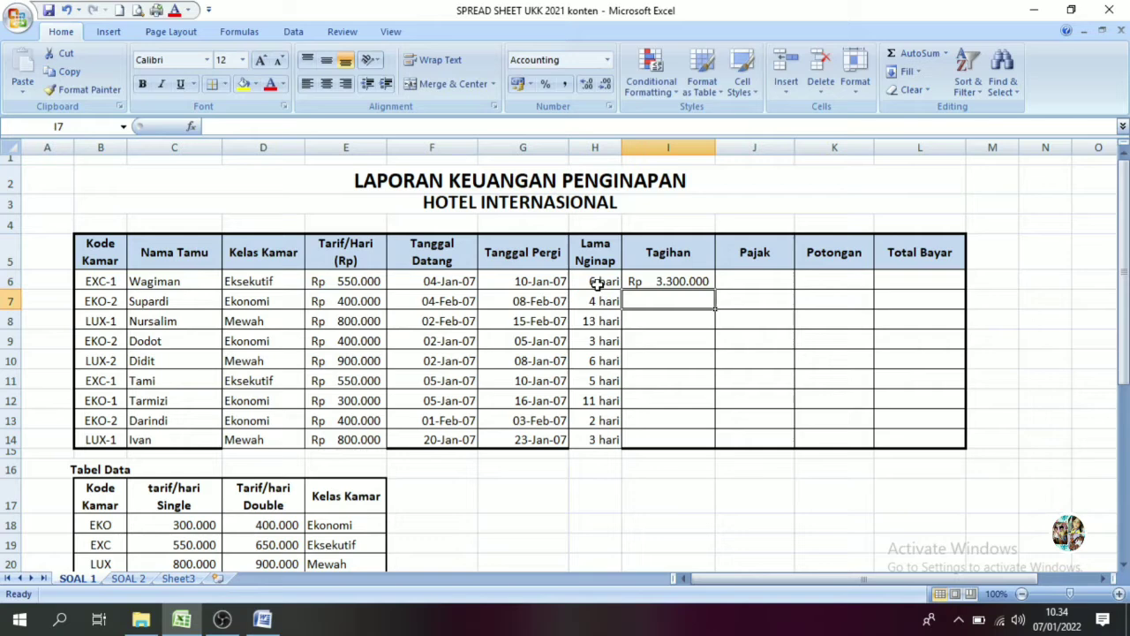
# Fill the Tagihan formula from I6 down through I14
pyautogui.click(667, 279)
pyautogui.moveTo(713, 290); pyautogui.dragTo(713, 449)
pyautogui.click(675, 346)
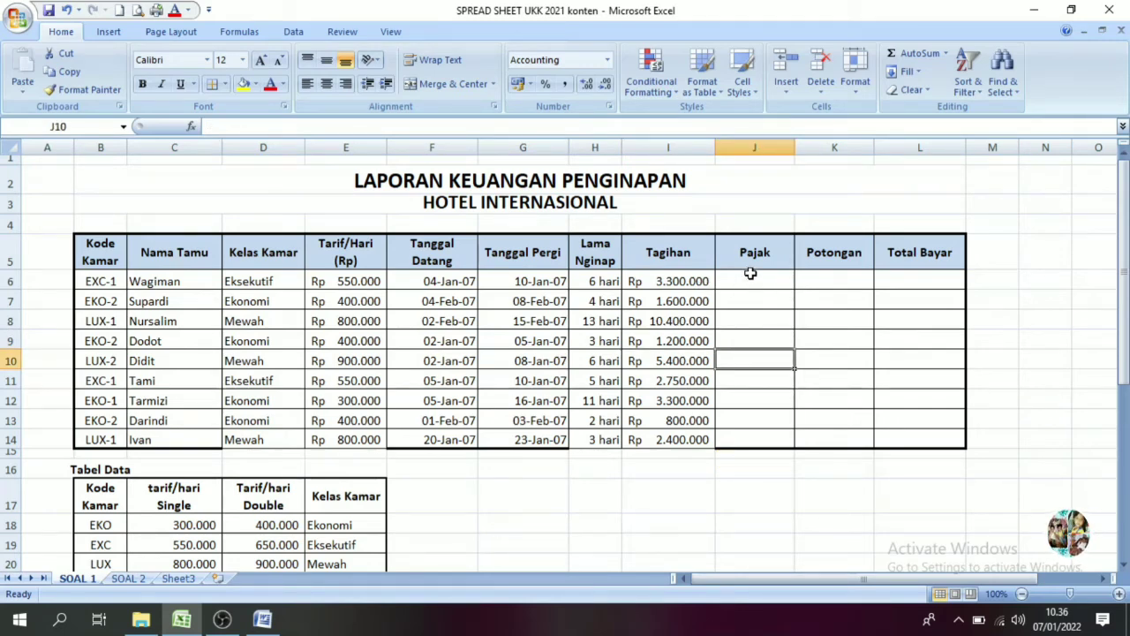
# Review the Pajak rule for single and double rooms under Data Yang Dicari
pyautogui.click(750, 274)
pyautogui.moveTo(1124, 330); pyautogui.dragTo(1124, 375)
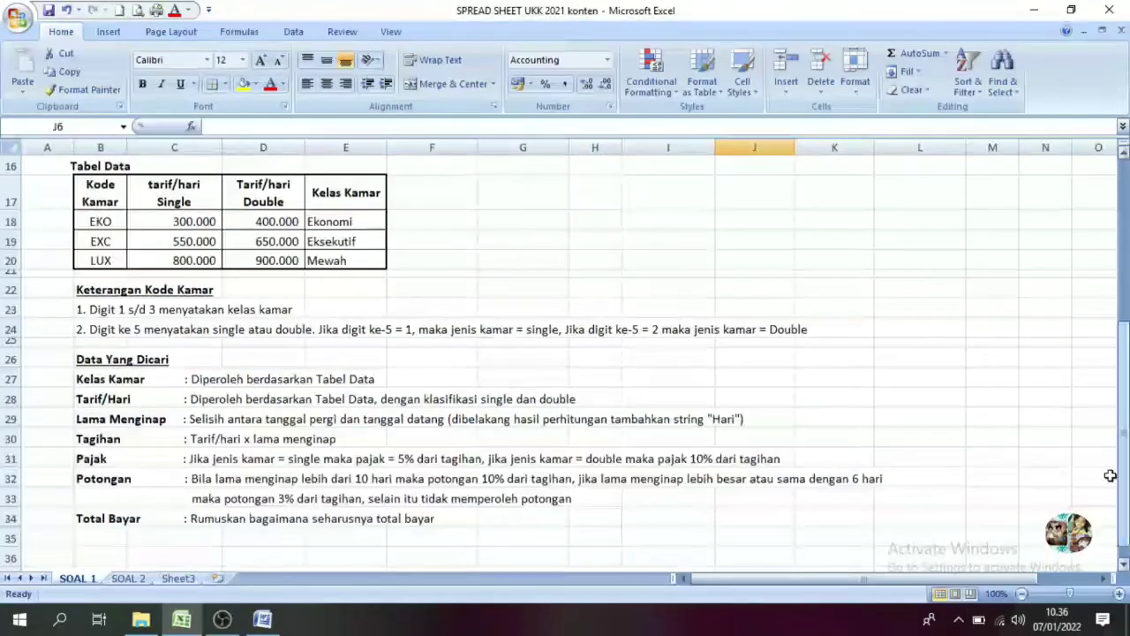
pyautogui.click(105, 478)
pyautogui.click(234, 462)
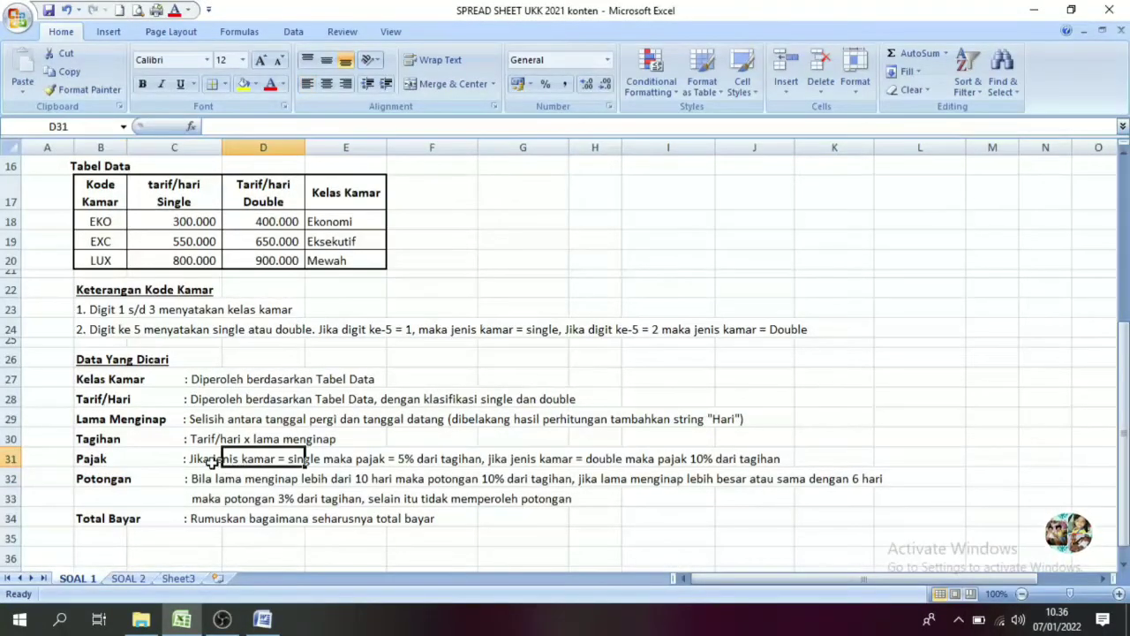
pyautogui.click(92, 460)
pyautogui.click(199, 459)
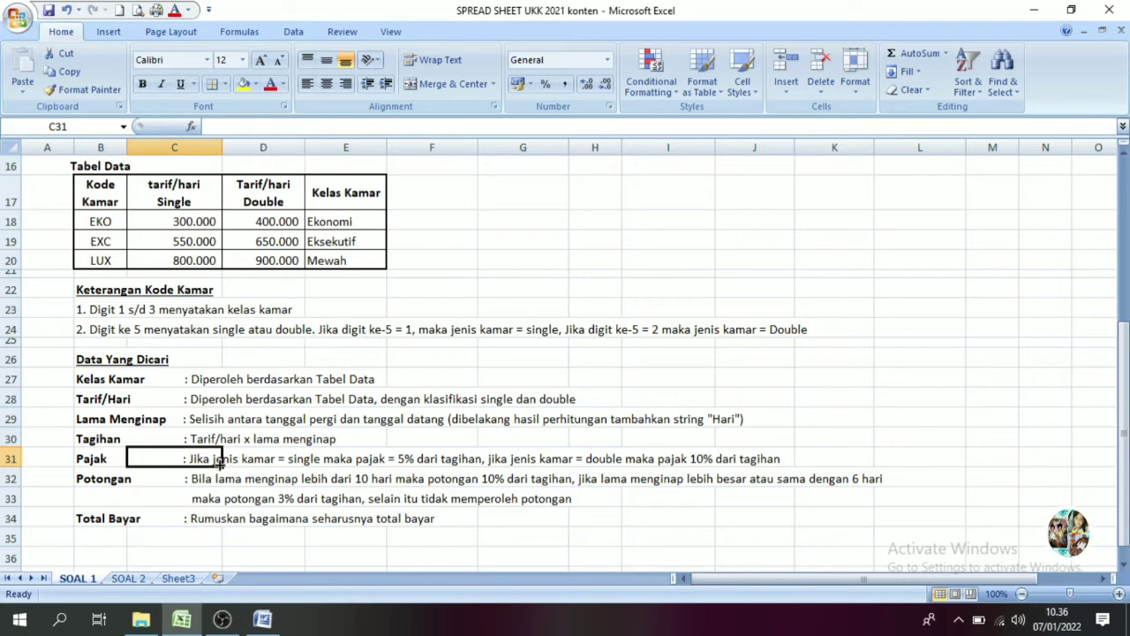
pyautogui.click(302, 460)
pyautogui.click(362, 461)
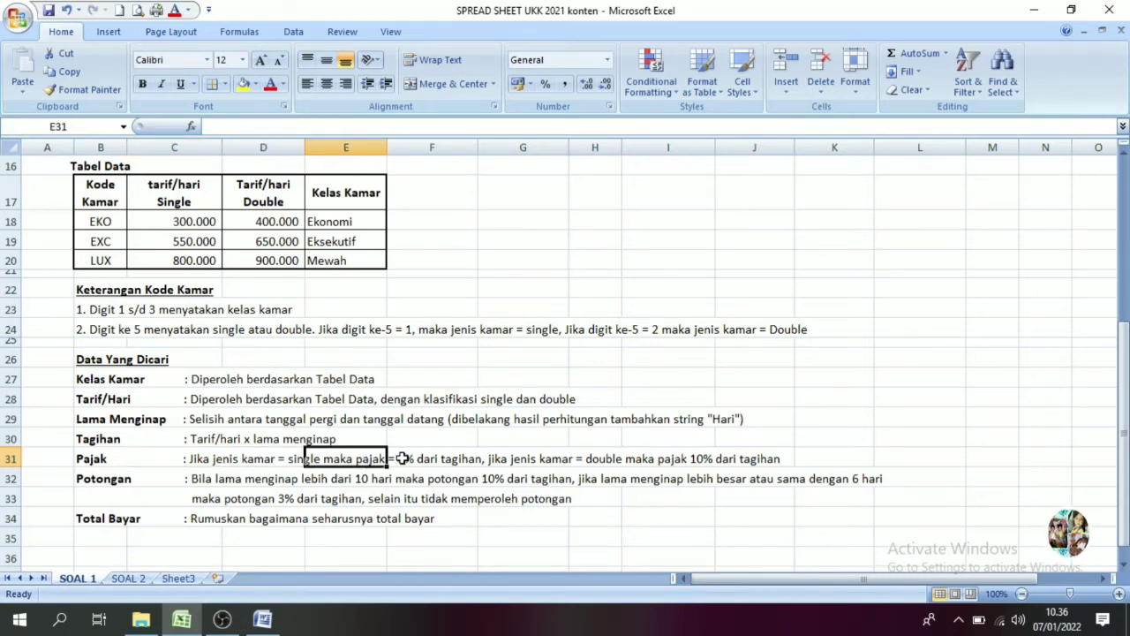
pyautogui.click(414, 459)
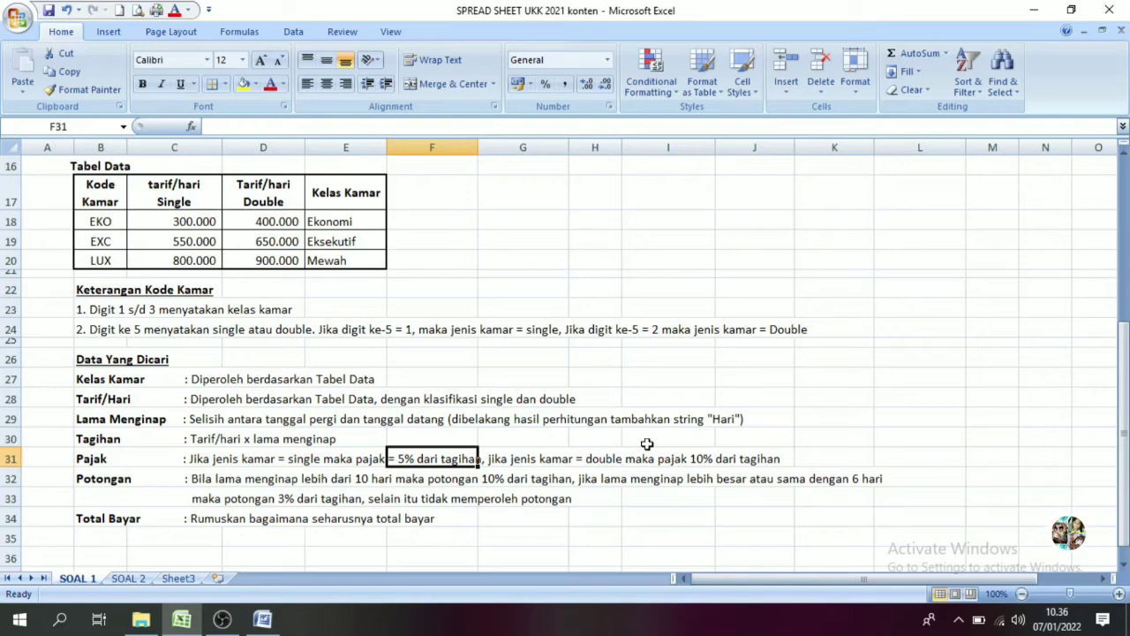
pyautogui.moveTo(1115, 446); pyautogui.dragTo(1117, 292)
# Start the Pajak formula in J6 with the single-room test =IF(RIGHT(B6;1)="1"
pyautogui.click(751, 281)
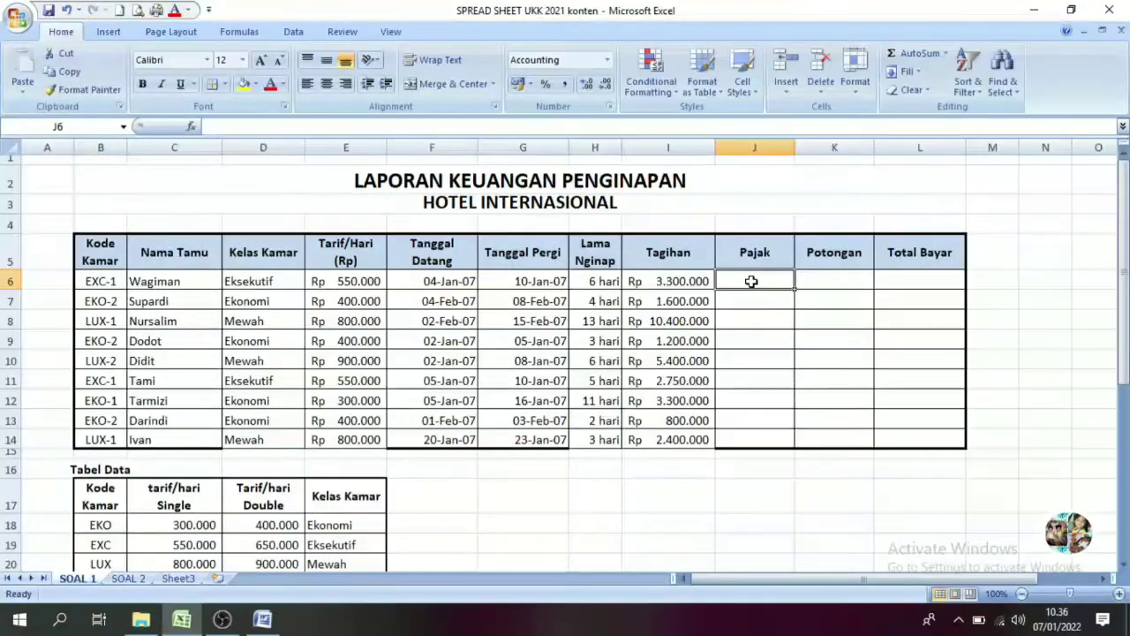
pyautogui.write('=if(')
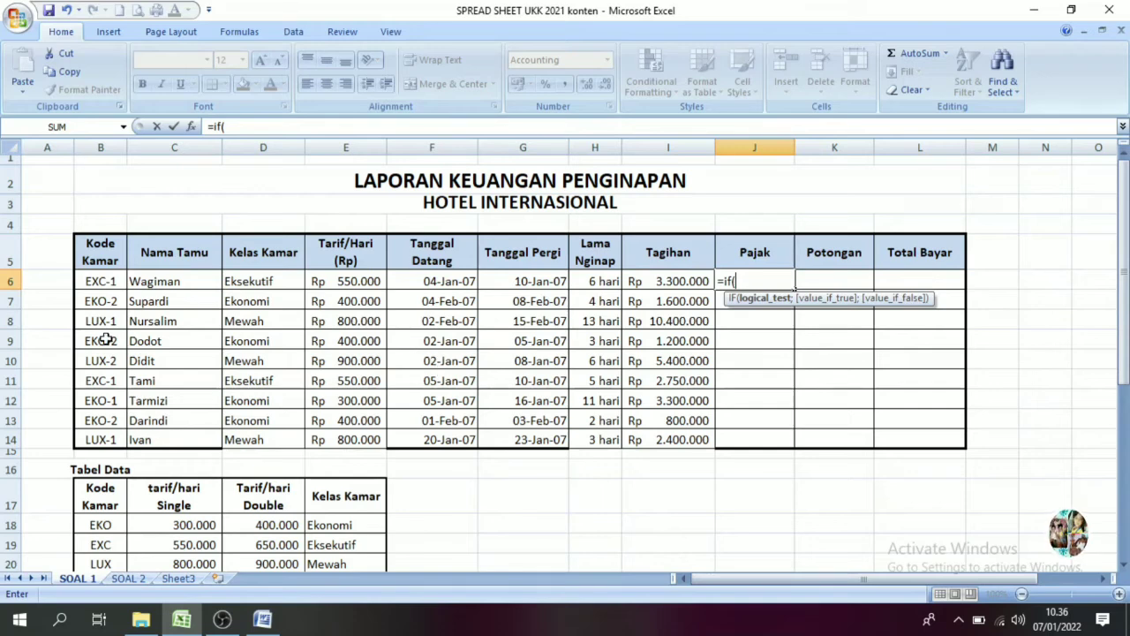
pyautogui.write('R')
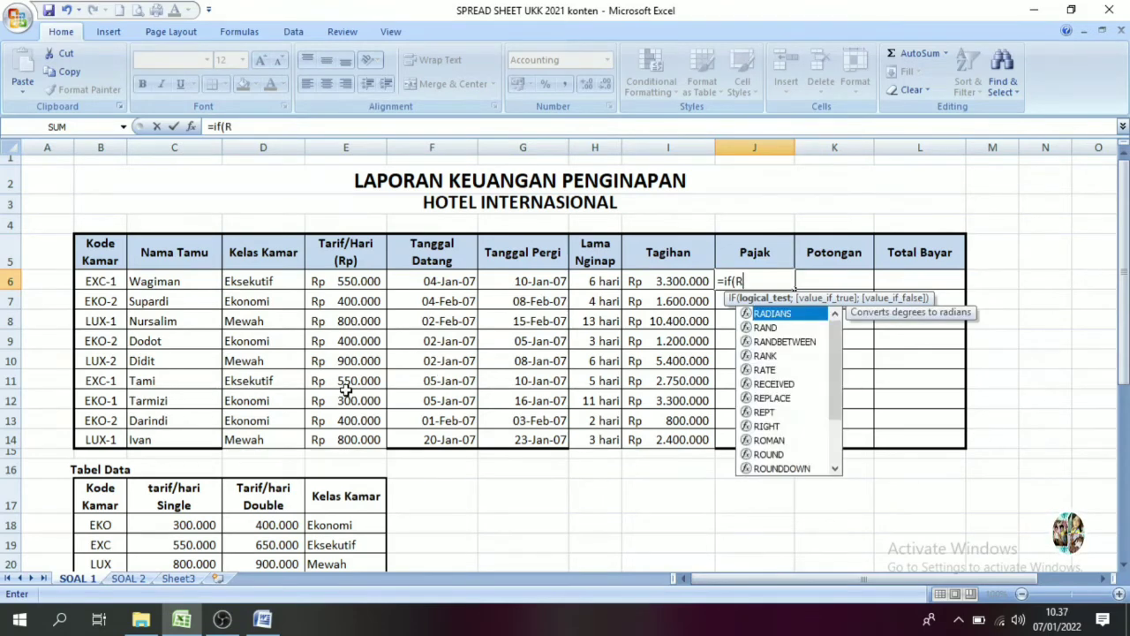
pyautogui.press('BackSpace')
pyautogui.write('rig')
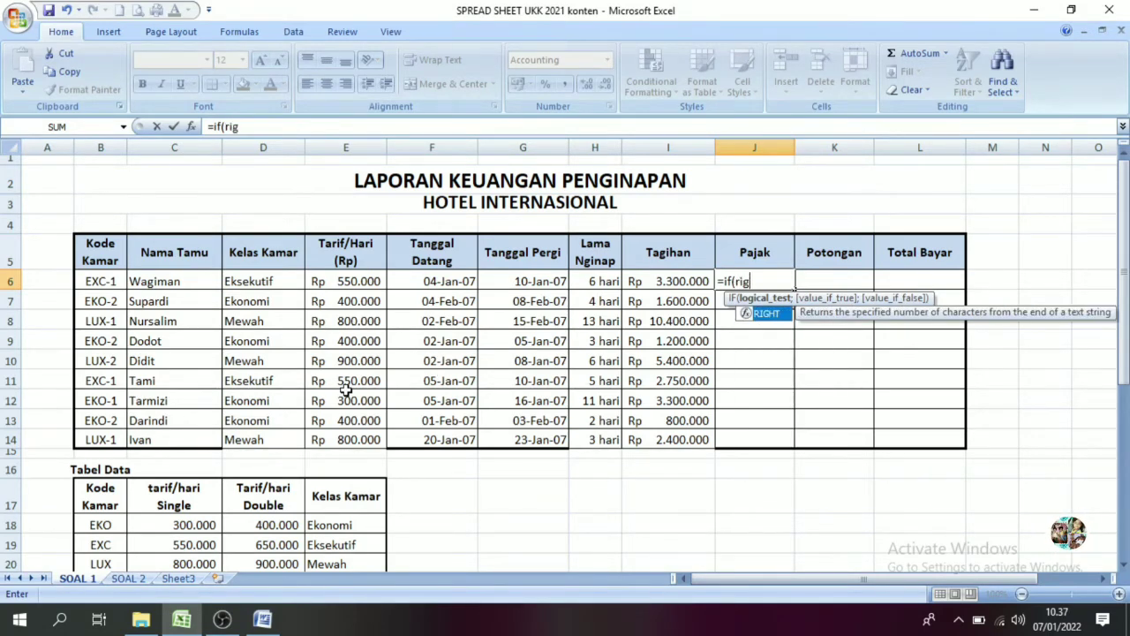
pyautogui.write('ht(')
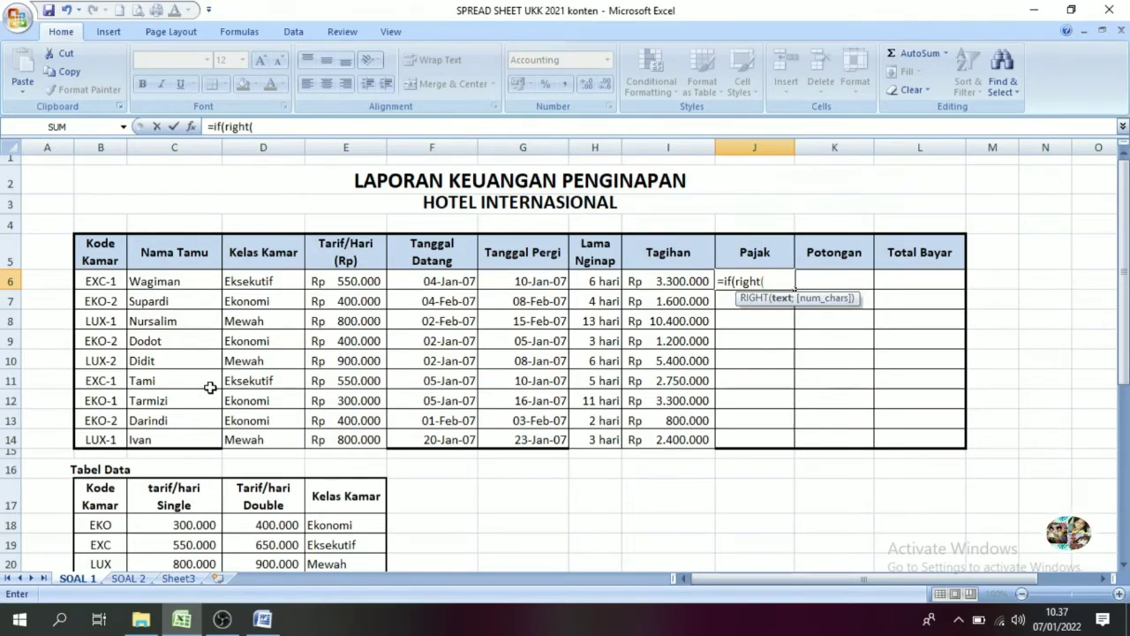
pyautogui.click(90, 280)
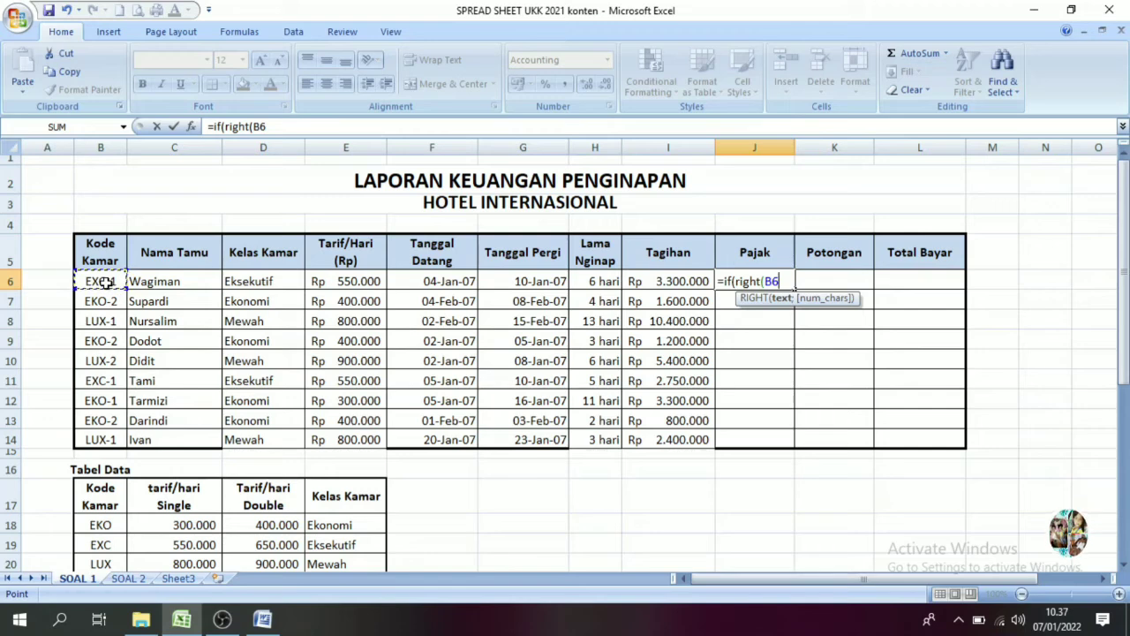
pyautogui.write(';1')
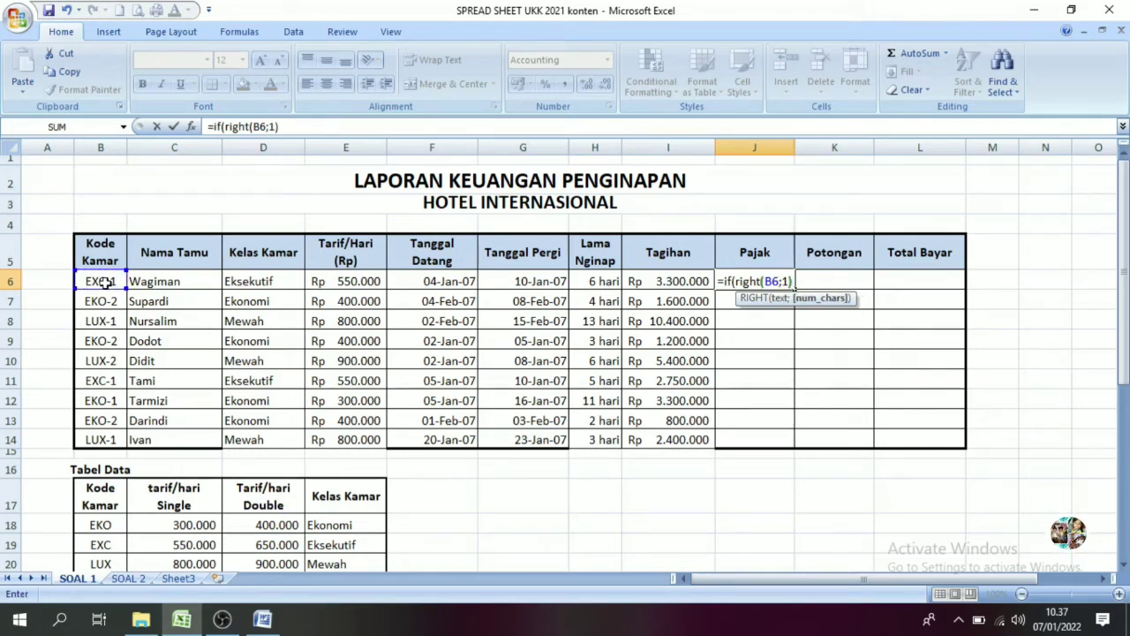
pyautogui.click(733, 281)
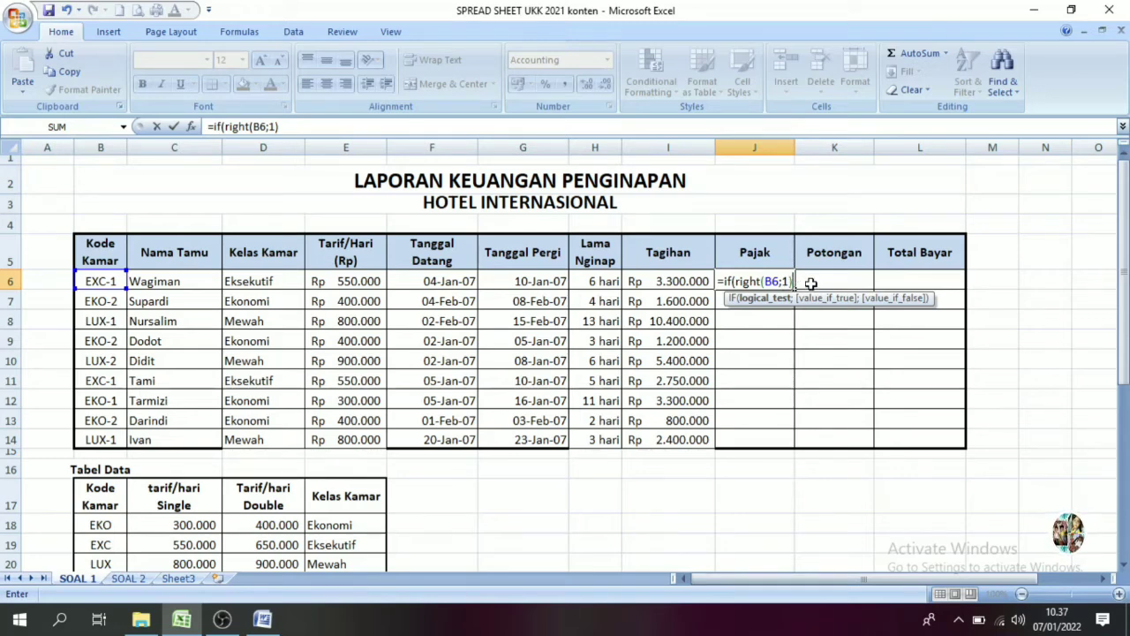
pyautogui.write('="1')
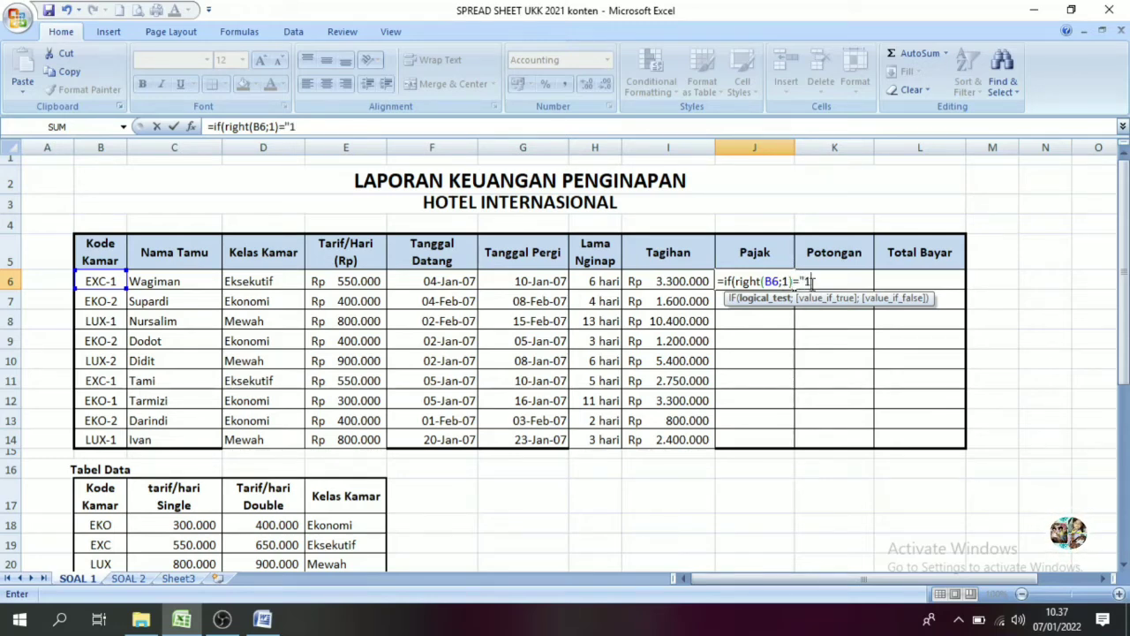
pyautogui.write('"')
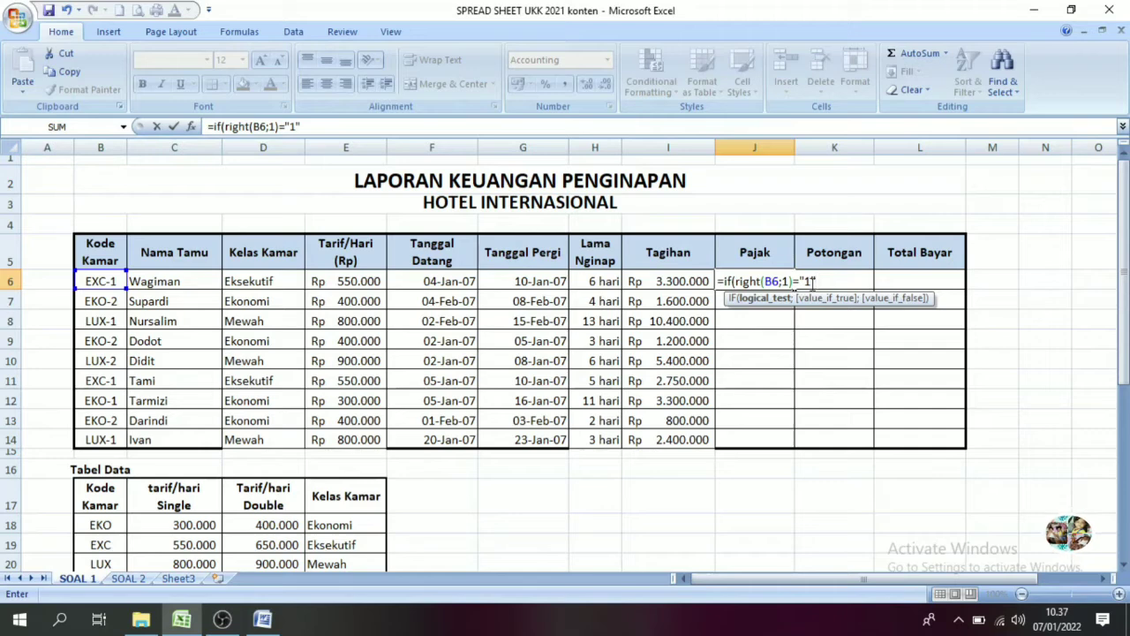
# Add 5%*I6 as the tax for single rooms in the J6 formula
pyautogui.write(';')
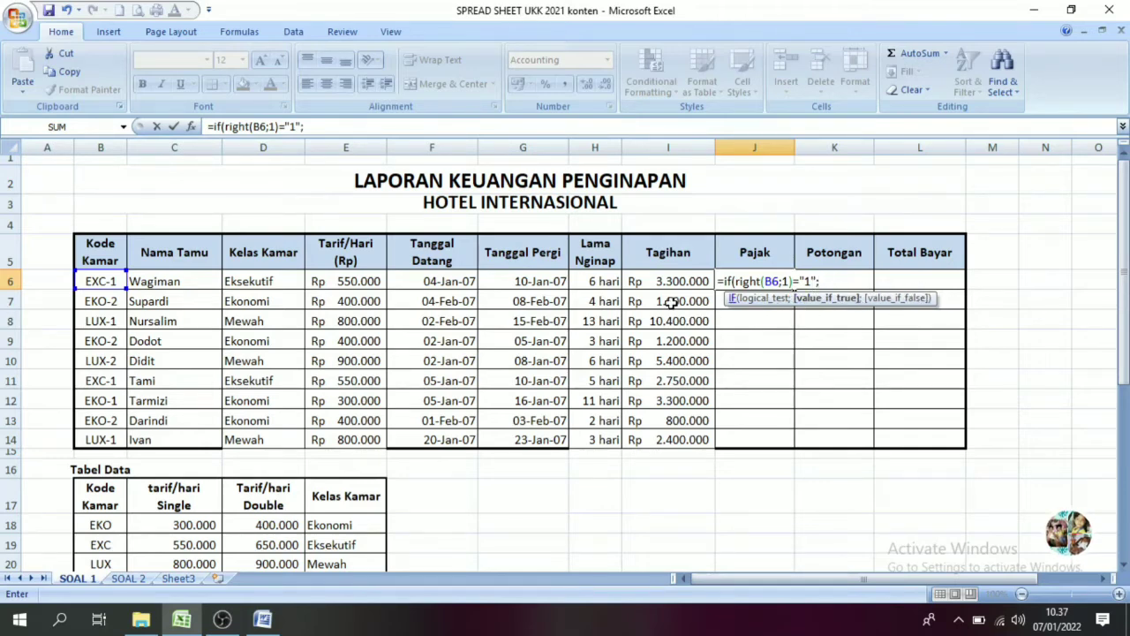
pyautogui.write('5')
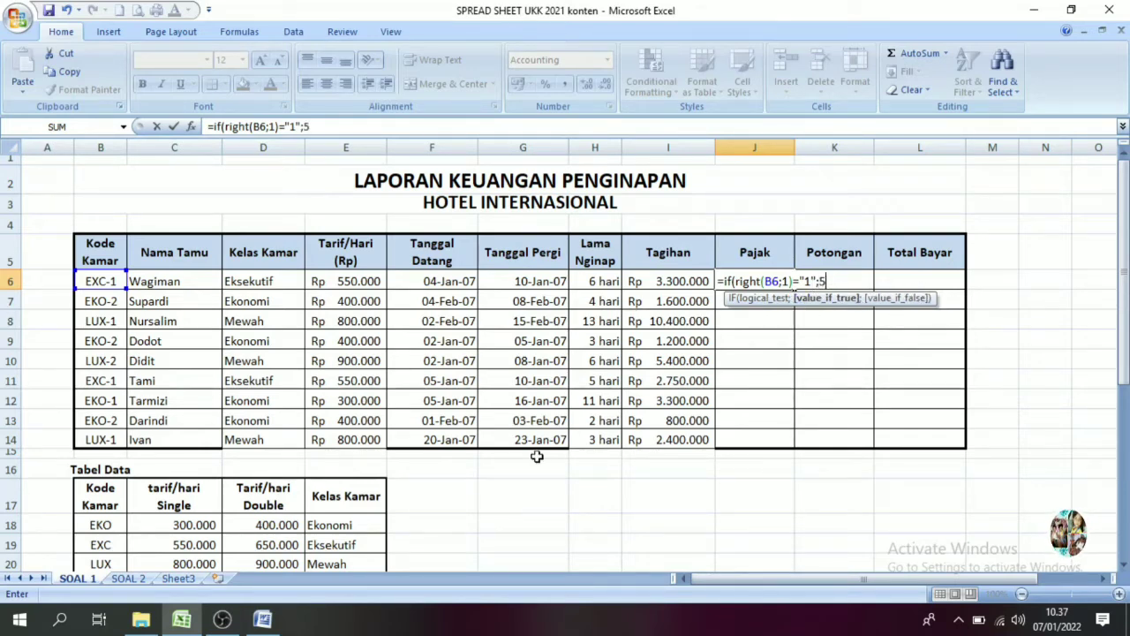
pyautogui.write('%')
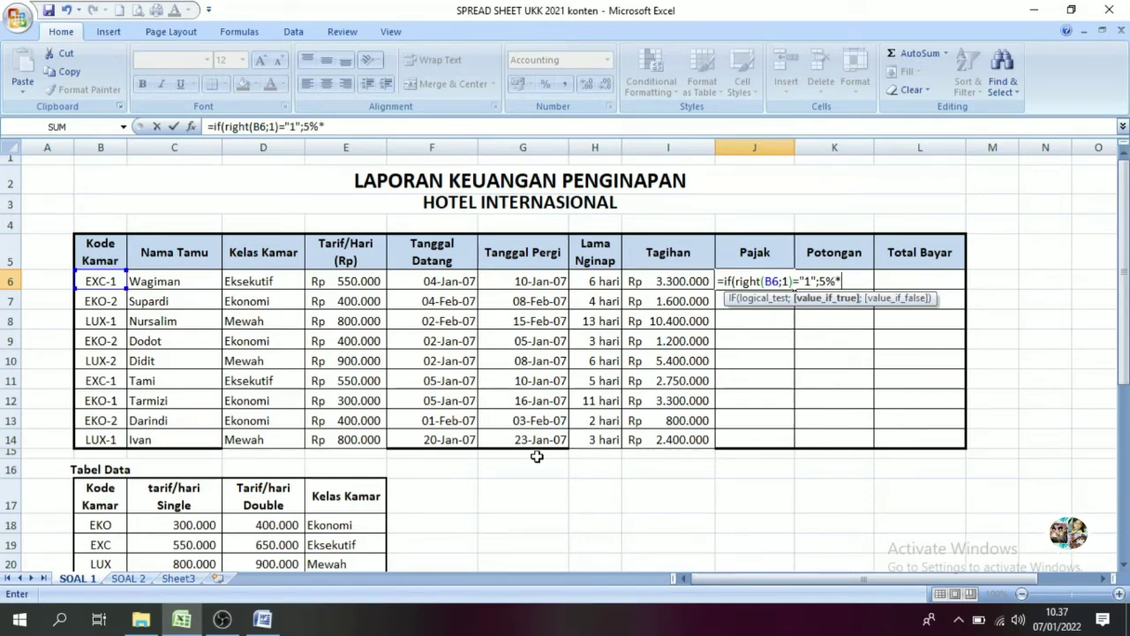
pyautogui.write('*')
pyautogui.click(669, 279)
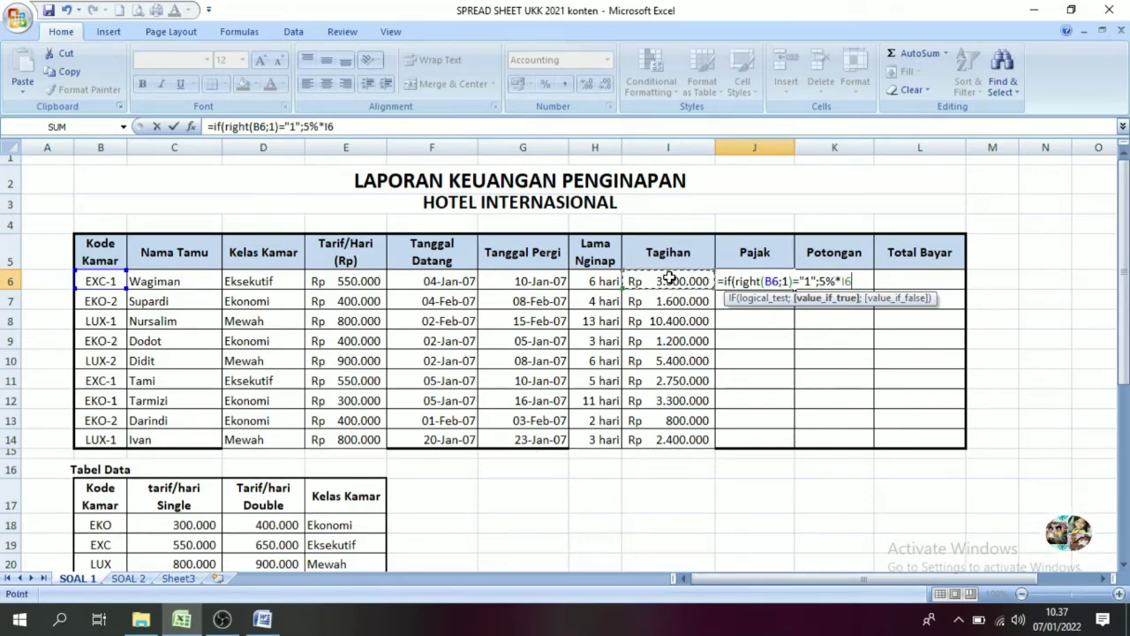
pyautogui.write(';')
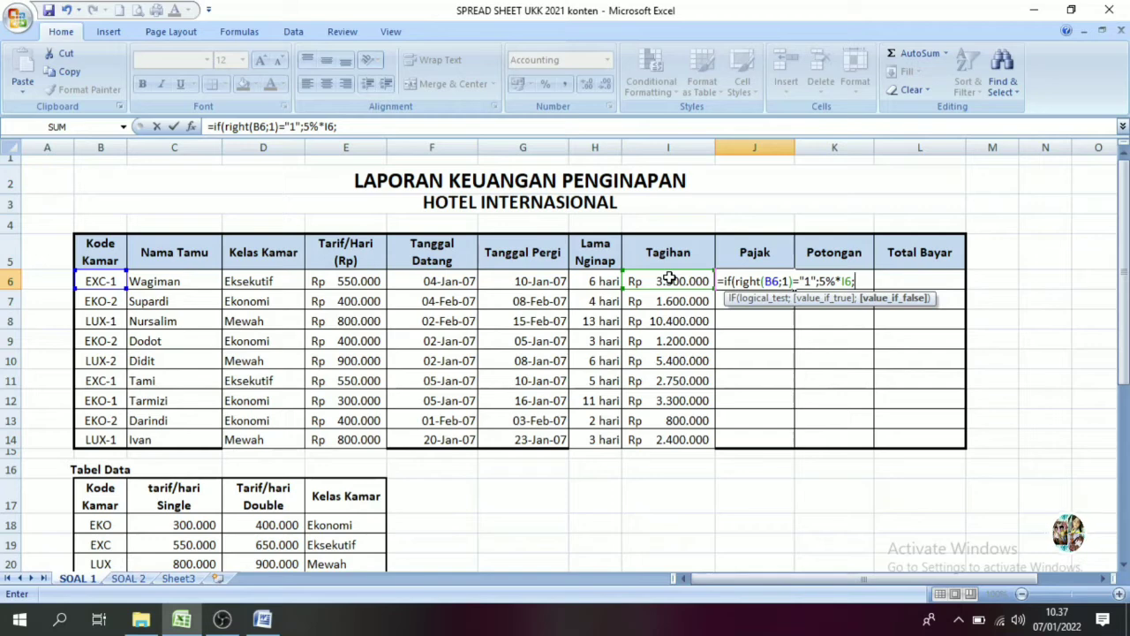
# Nest a second test for double rooms, IF(RIGHT(B6;1)="2", as the false part of the J6 formula
pyautogui.write('if(')
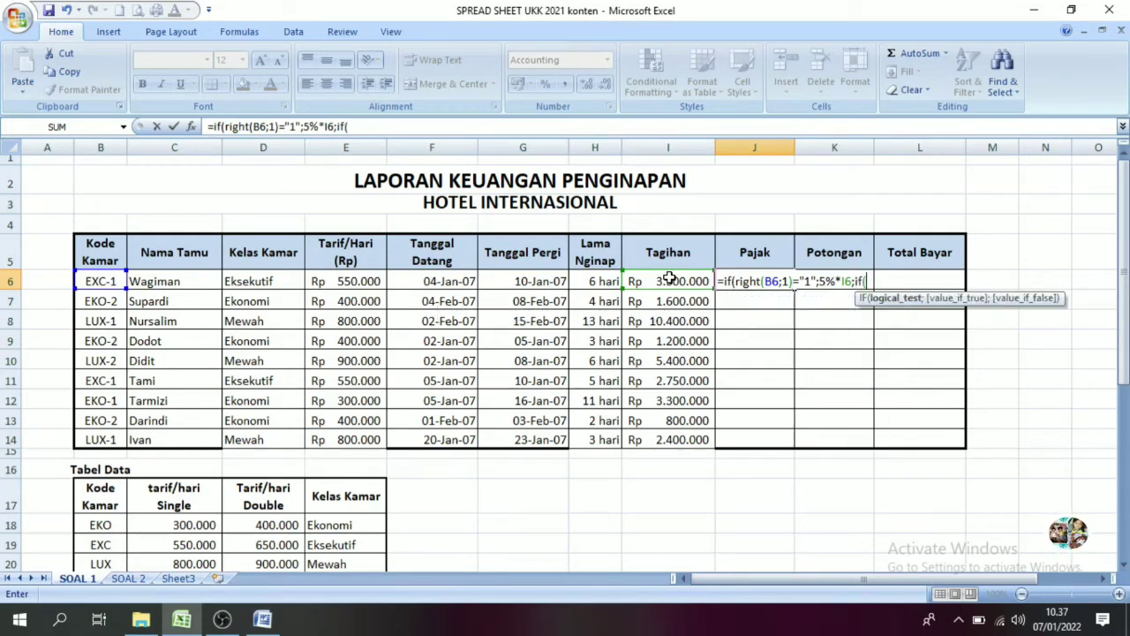
pyautogui.click(117, 284)
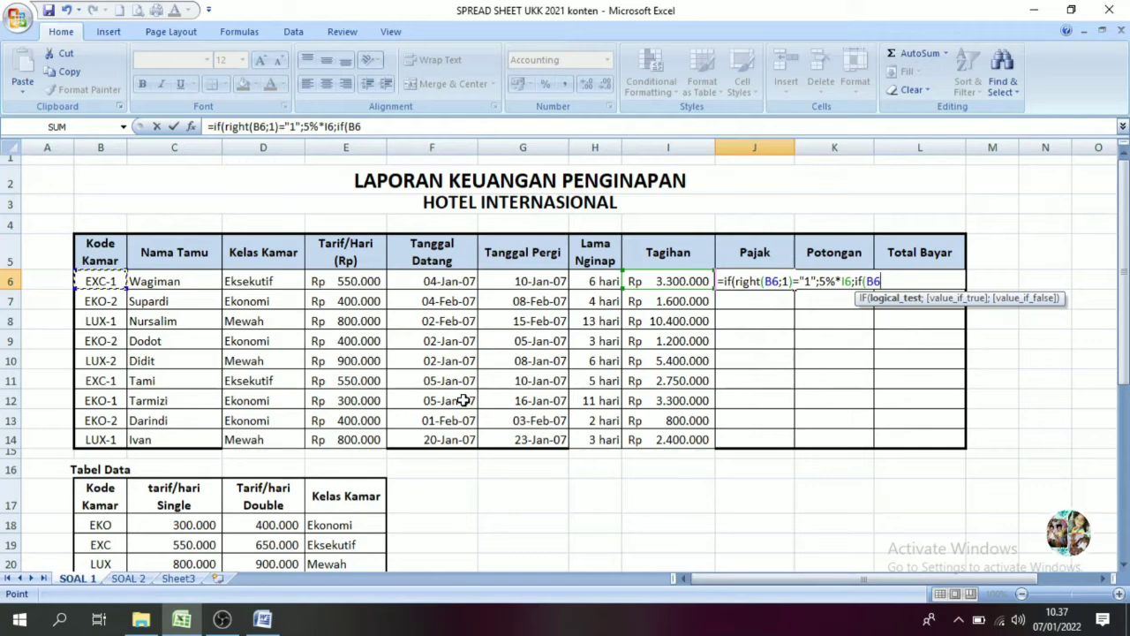
pyautogui.press('BackSpace')
pyautogui.press('BackSpace')
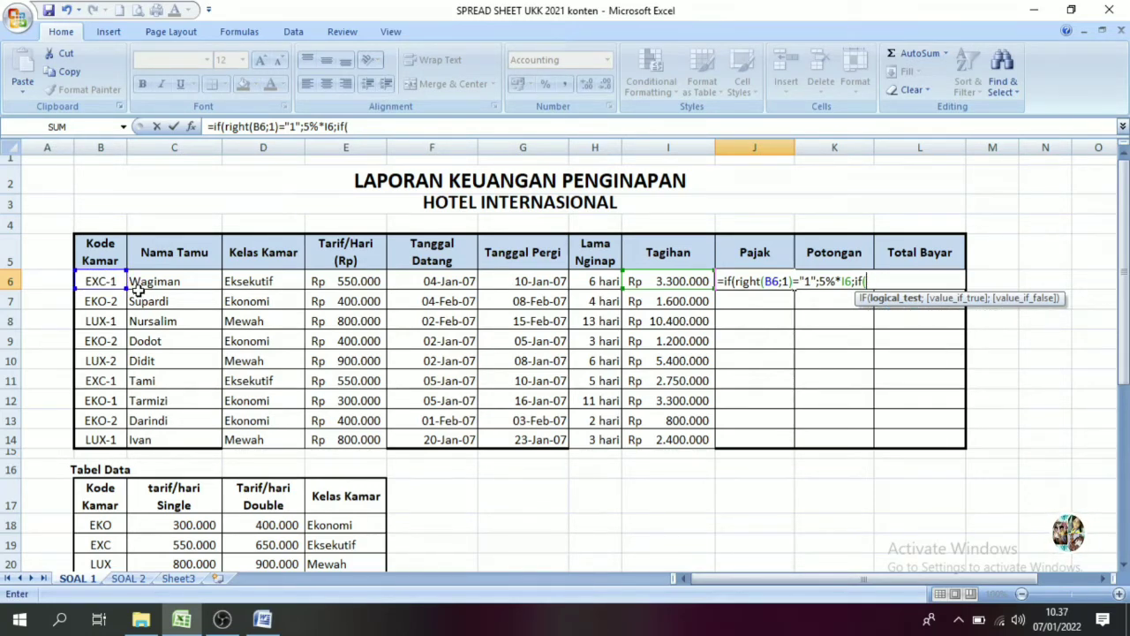
pyautogui.write('righT')
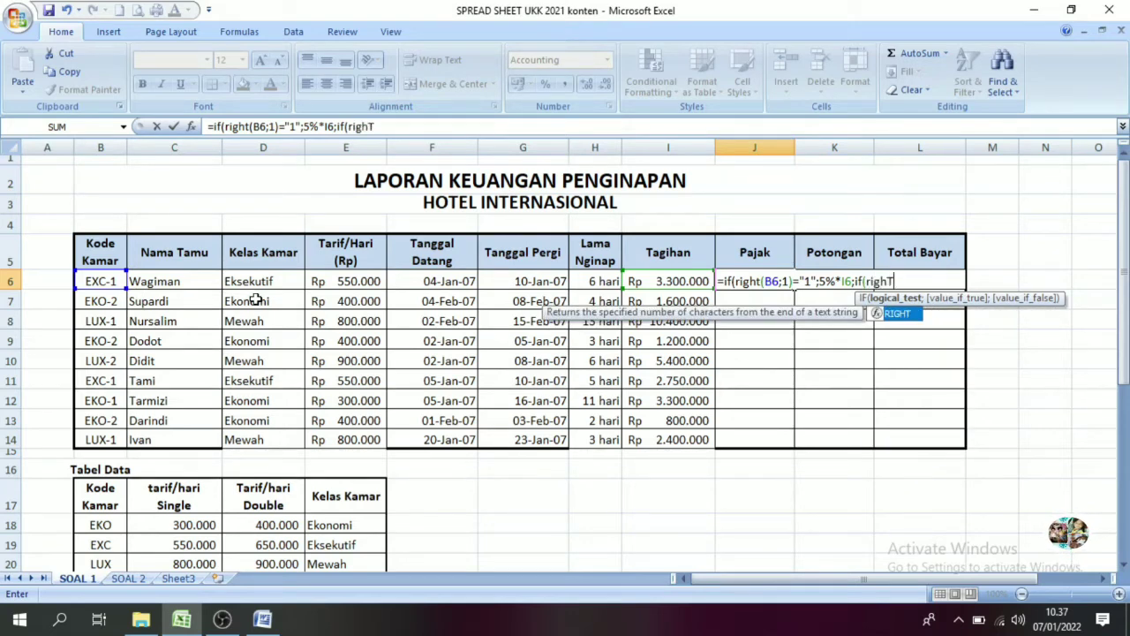
pyautogui.press('BackSpace')
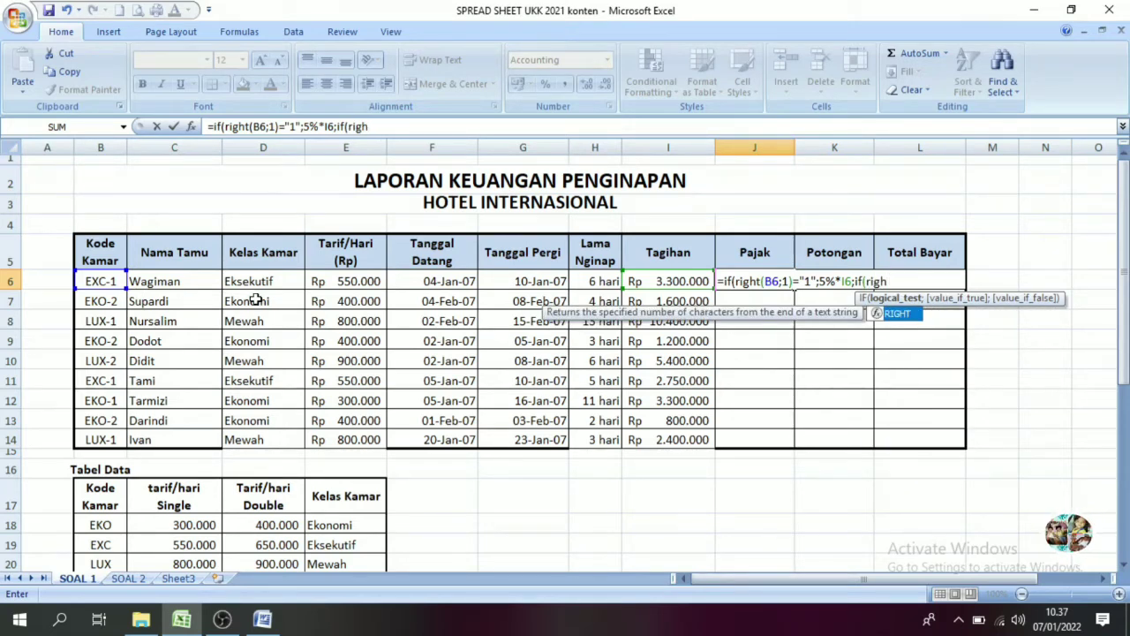
pyautogui.write('t(')
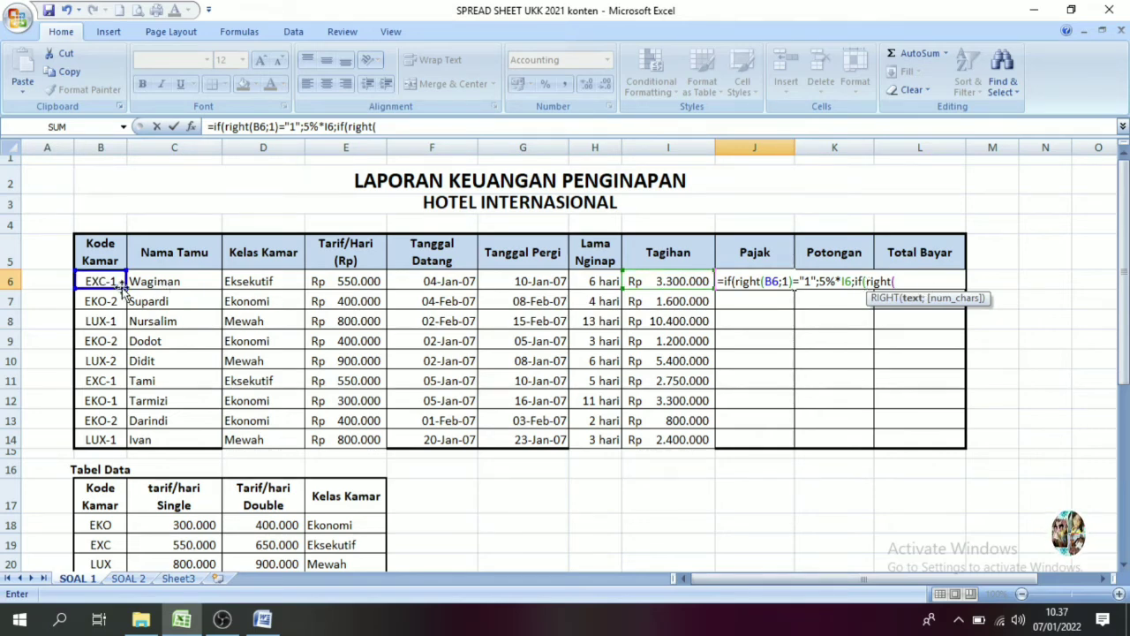
pyautogui.click(94, 280)
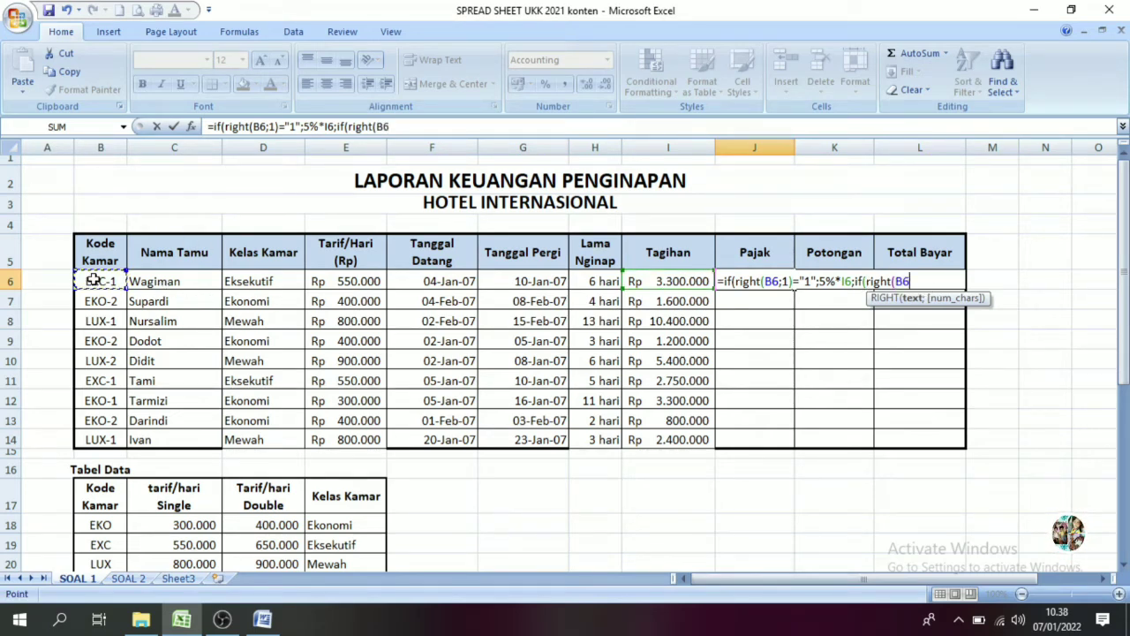
pyautogui.write(';1)="2')
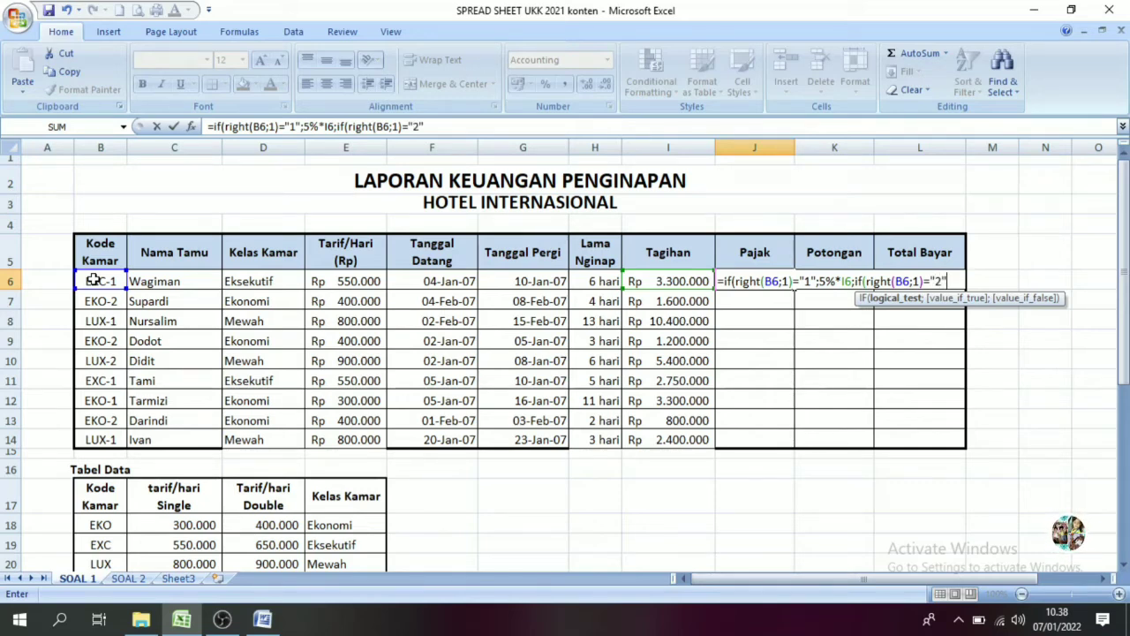
# Finish the J6 formula with 10%*I6 as the double-room tax, close both IF functions and enter it
pyautogui.write(';')
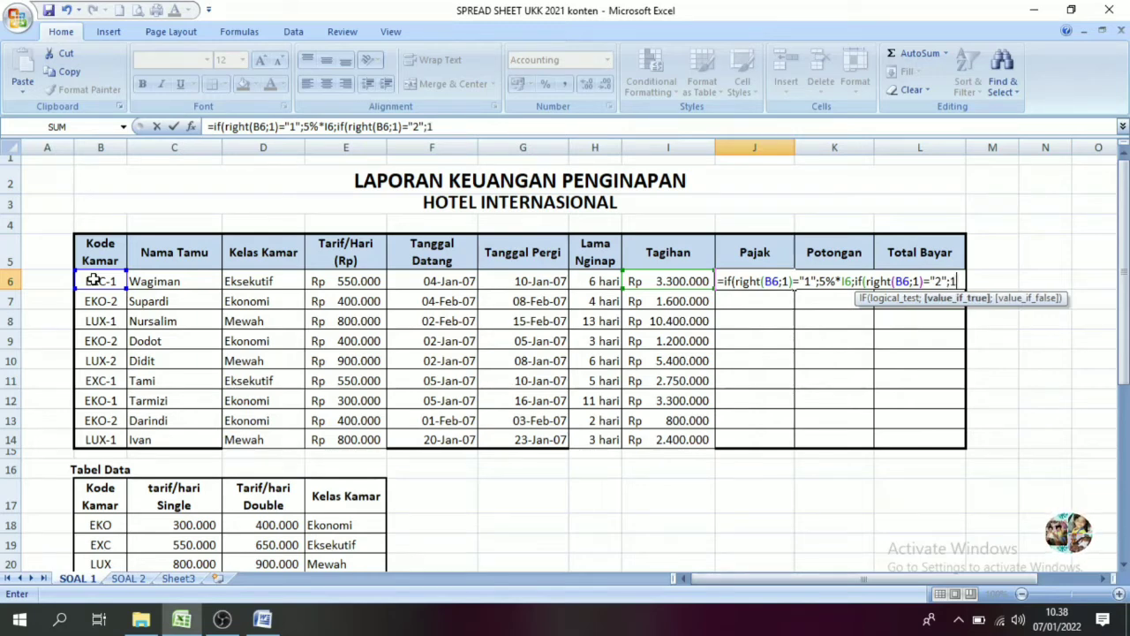
pyautogui.write('10%')
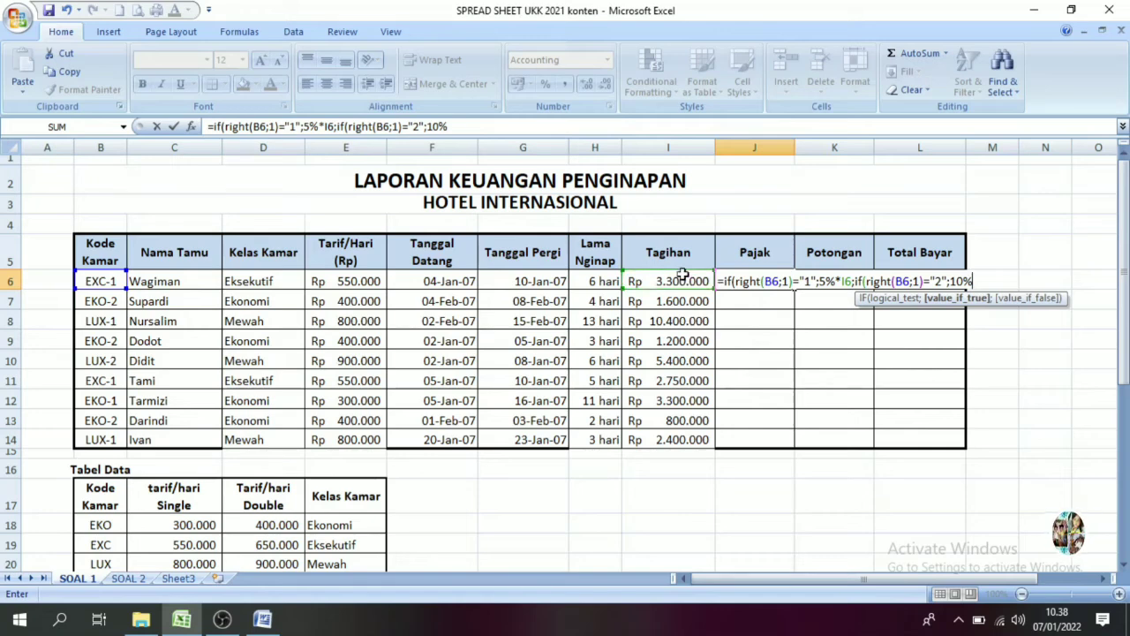
pyautogui.write('*')
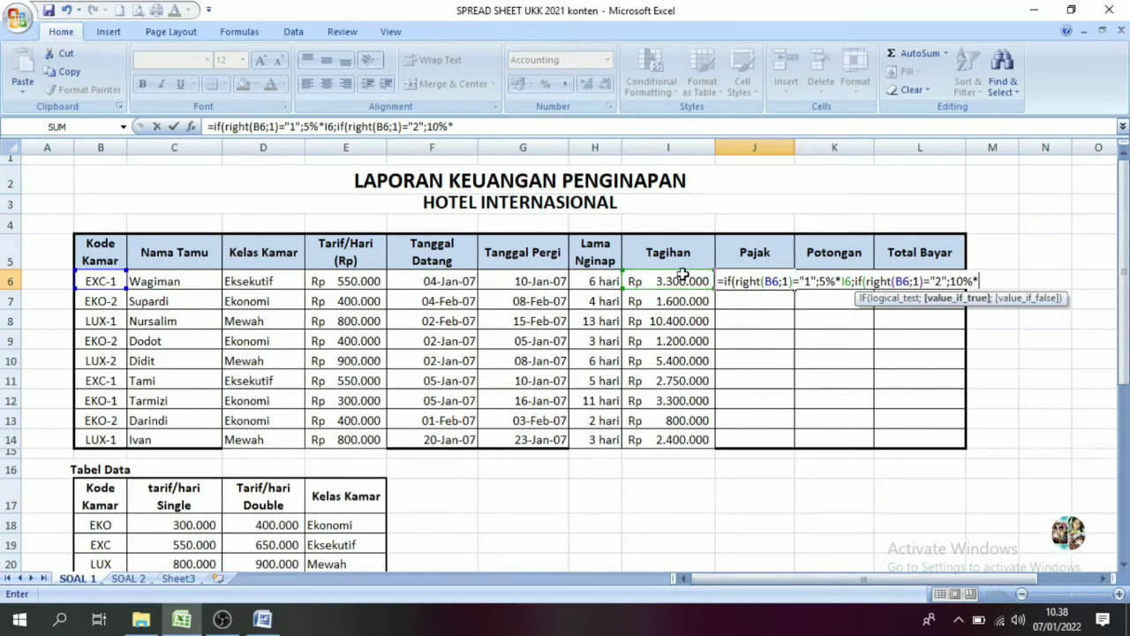
pyautogui.click(675, 279)
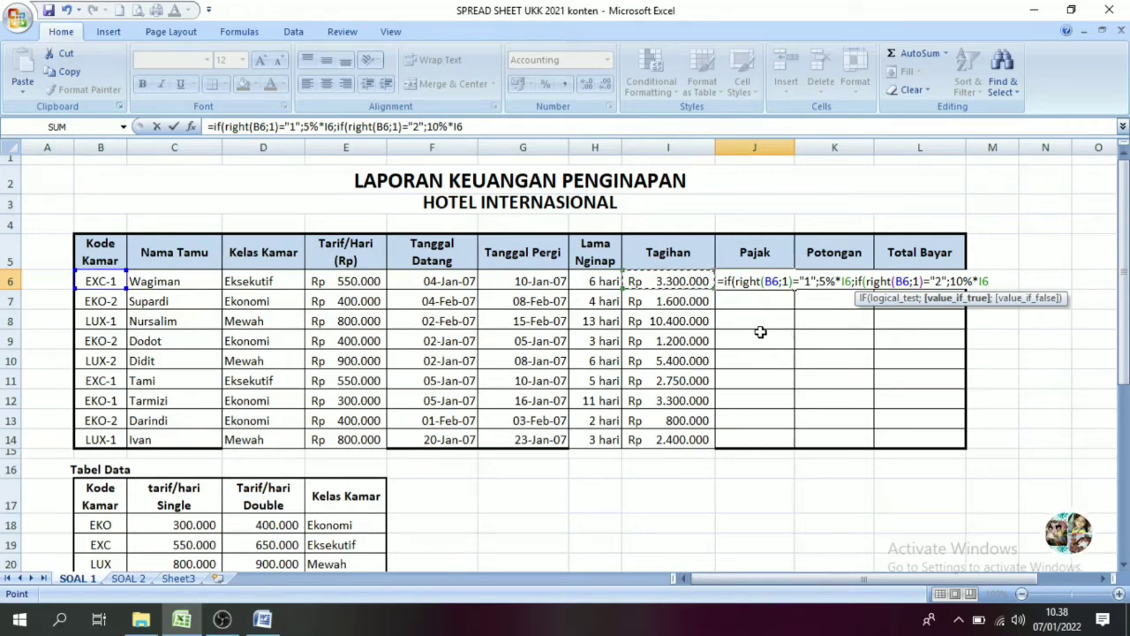
pyautogui.write(')')
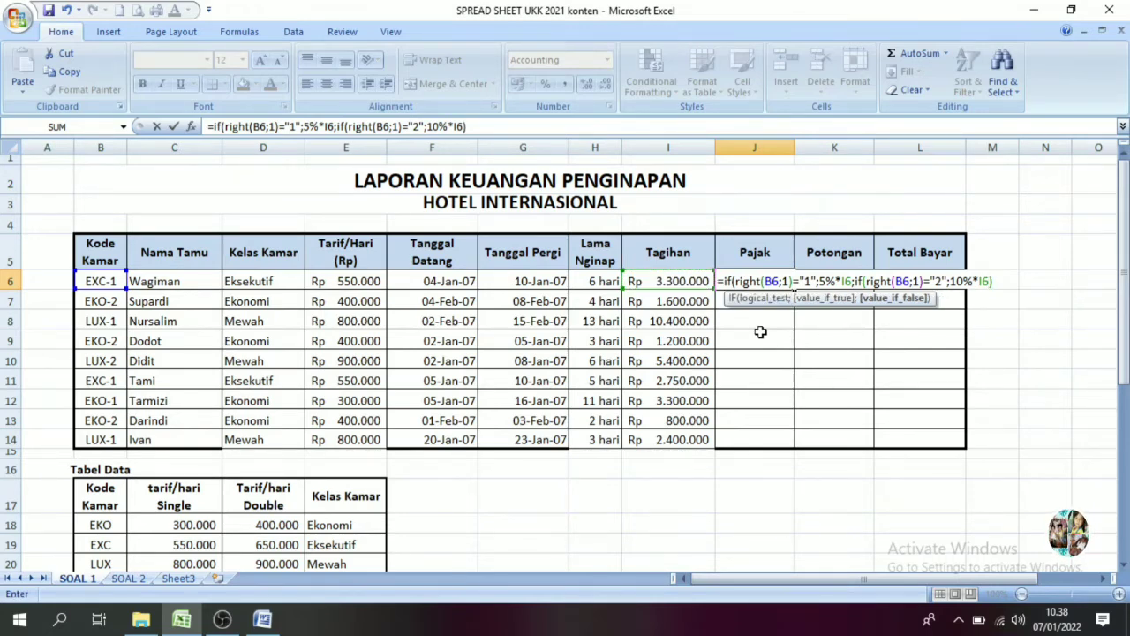
pyautogui.press('Return')
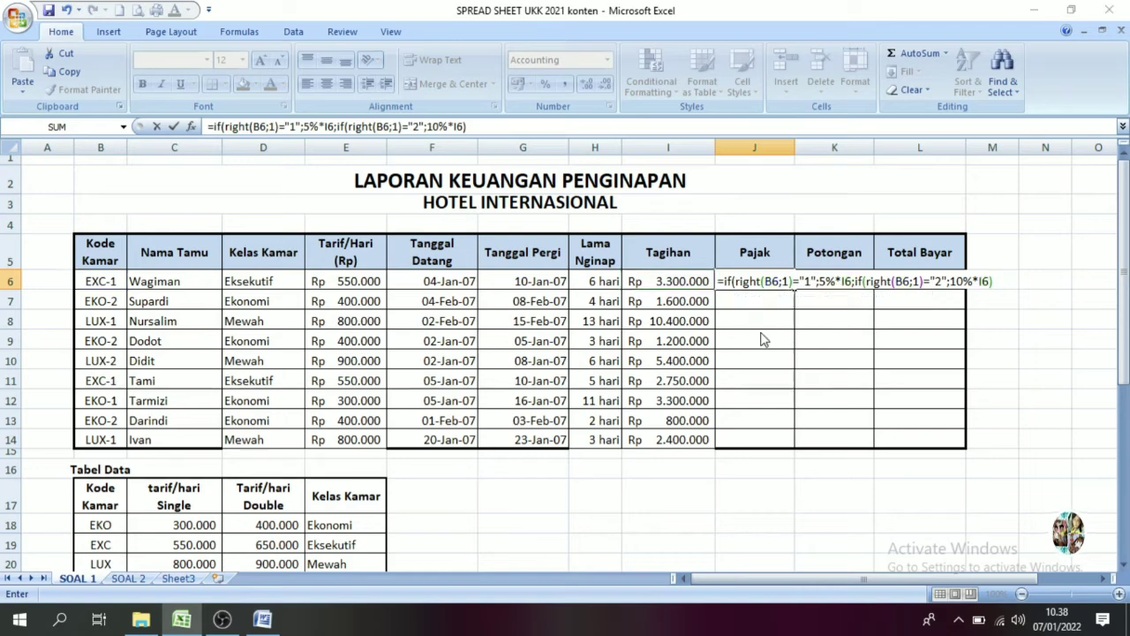
pyautogui.press('Return')
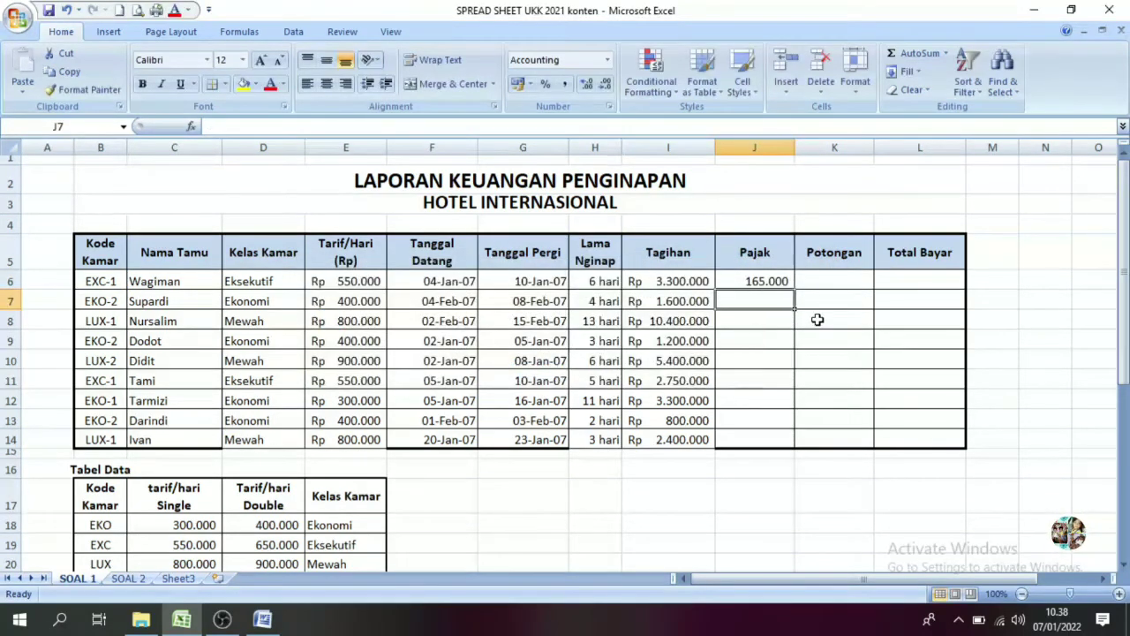
pyautogui.click(494, 126)
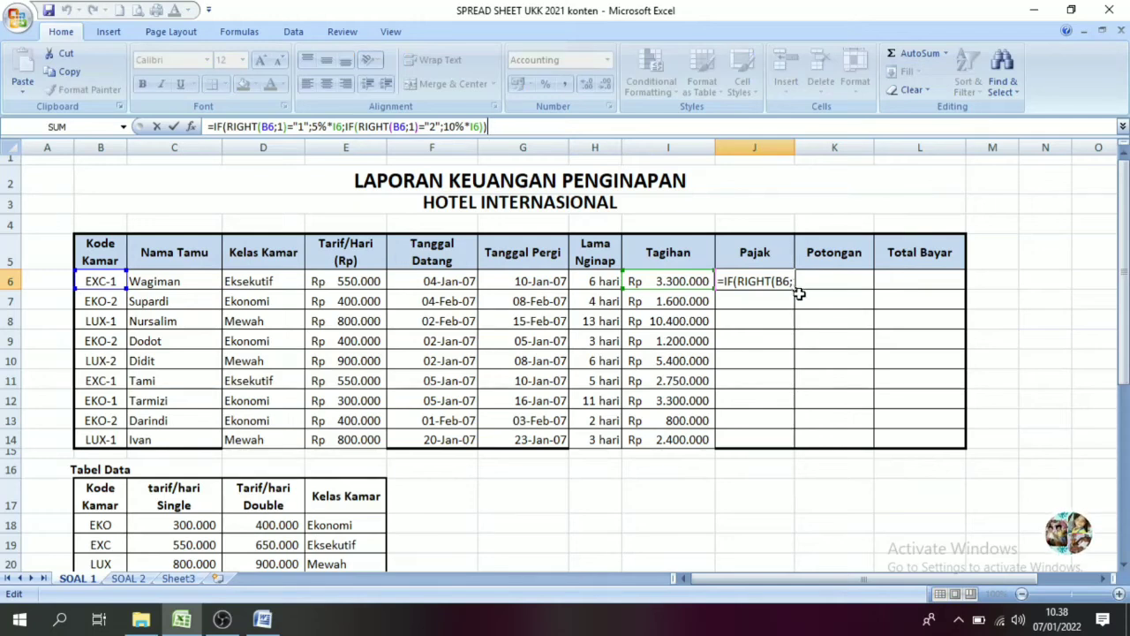
pyautogui.press('Return')
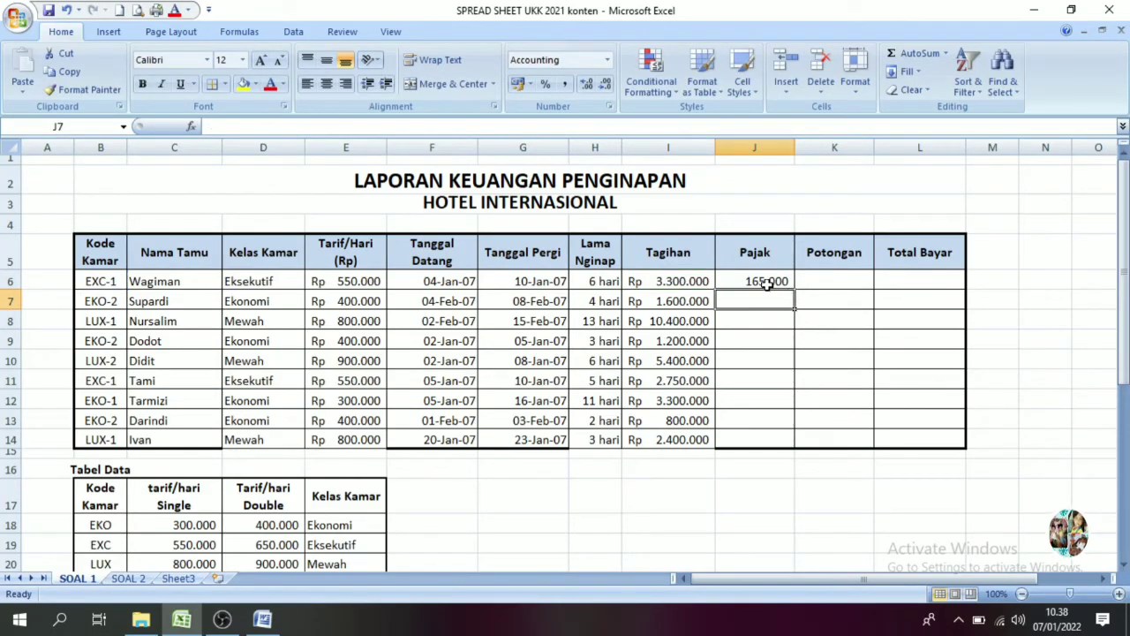
# Fill the Pajak formula from J6 down through J14, then select the first Potongan cell, K6
pyautogui.click(763, 281)
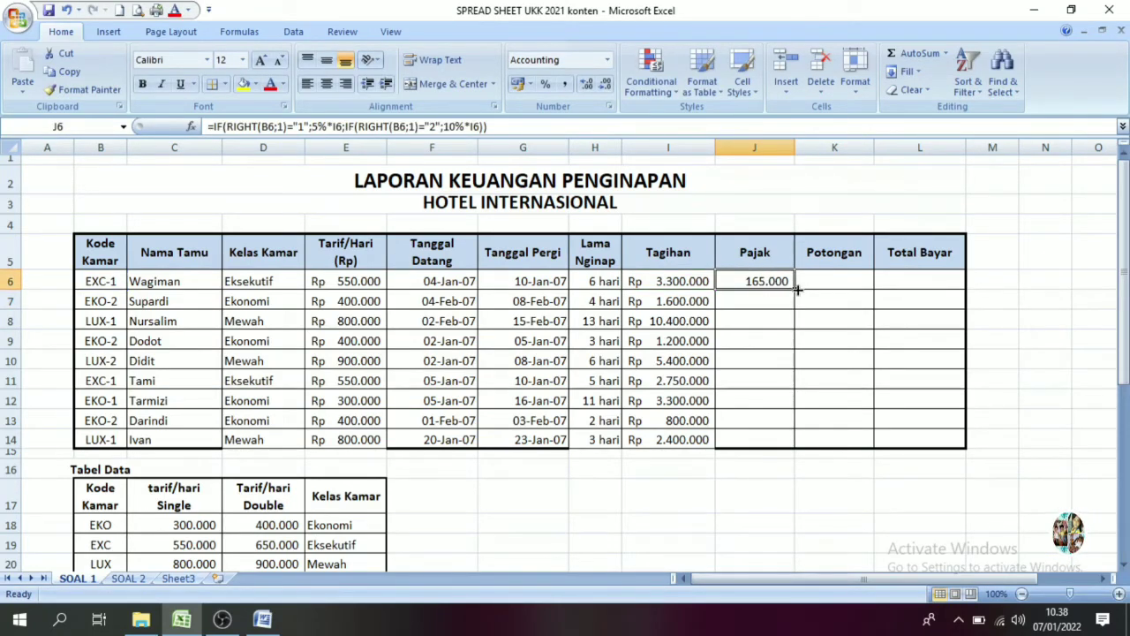
pyautogui.moveTo(795, 291); pyautogui.dragTo(784, 442)
pyautogui.click(759, 398)
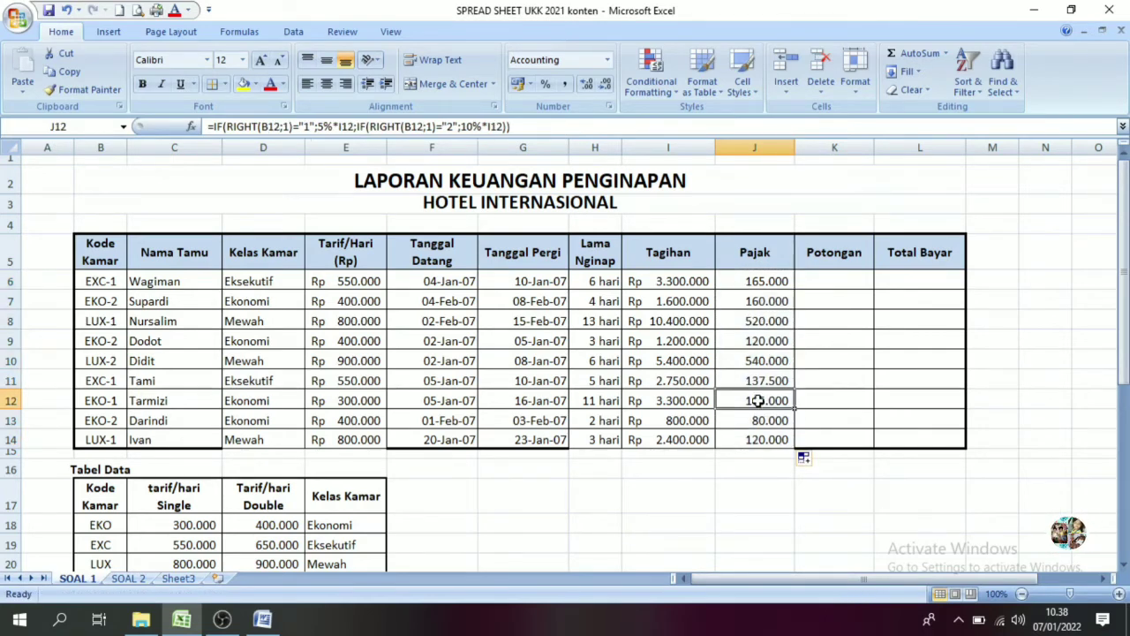
pyautogui.click(844, 277)
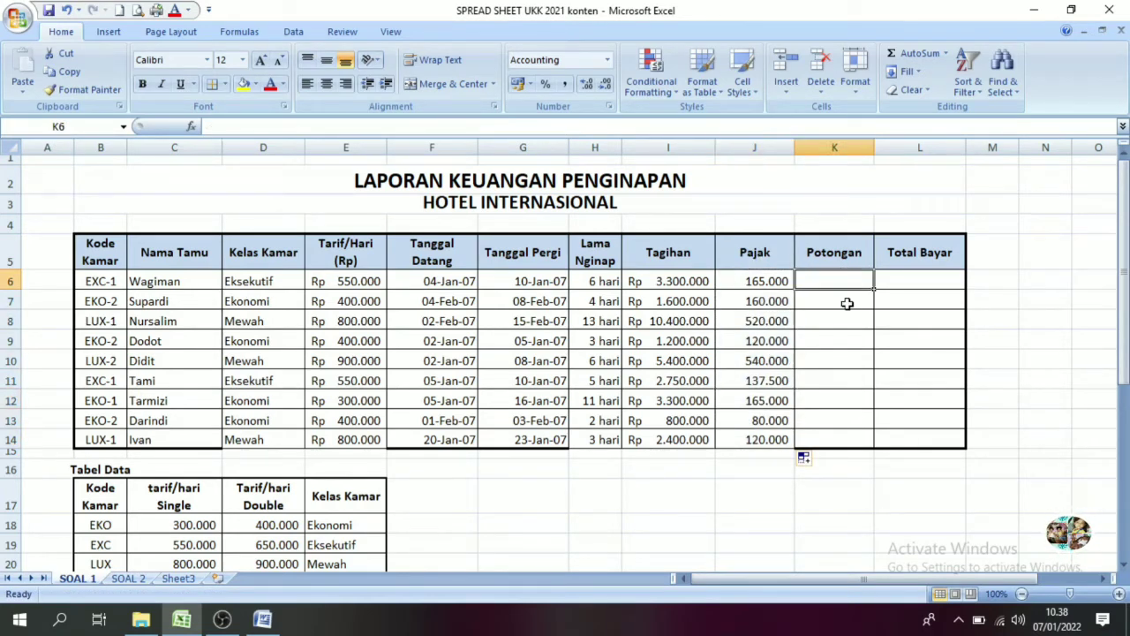
# Review the Potongan rule under Data Yang Dicari and begin an IF formula in K6
pyautogui.moveTo(1127, 327); pyautogui.dragTo(1127, 343)
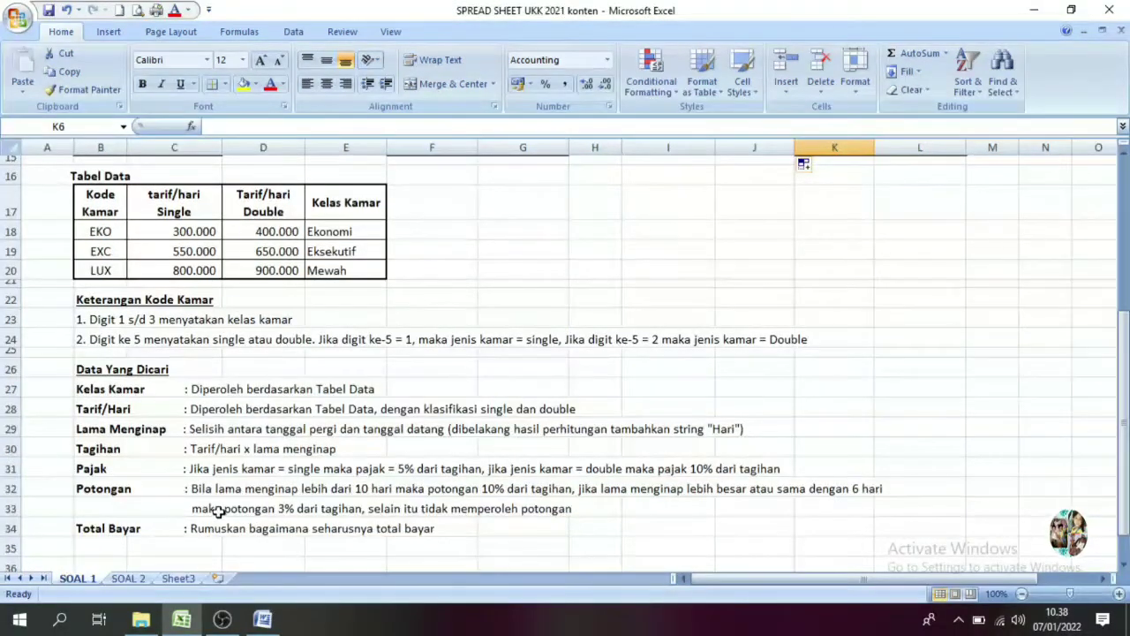
pyautogui.click(100, 489)
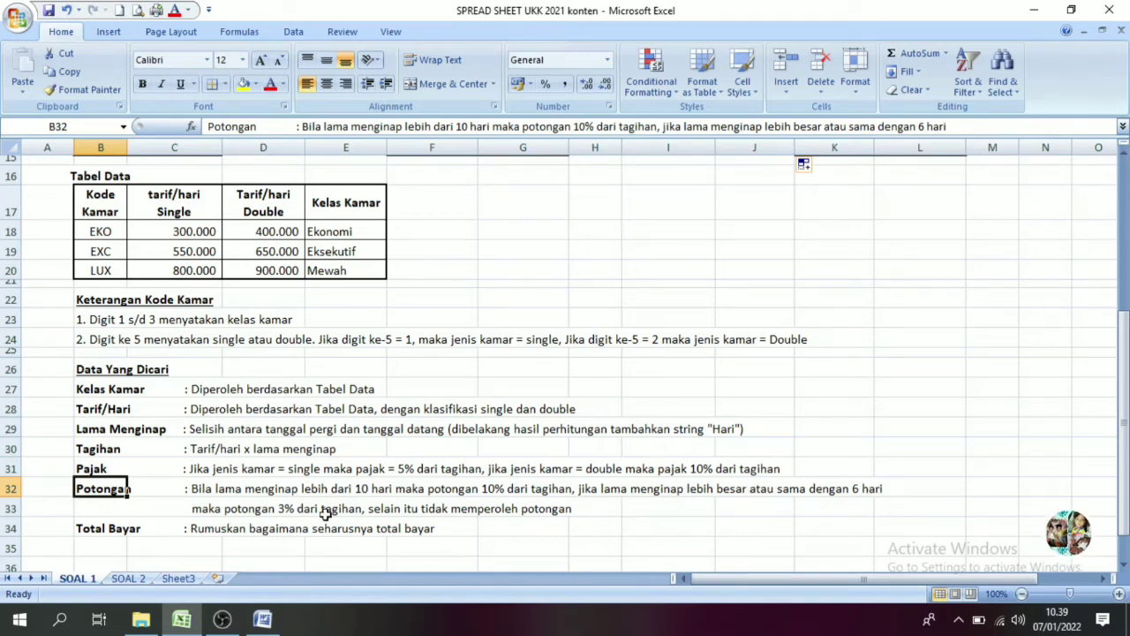
pyautogui.scroll(5, 903, 309)
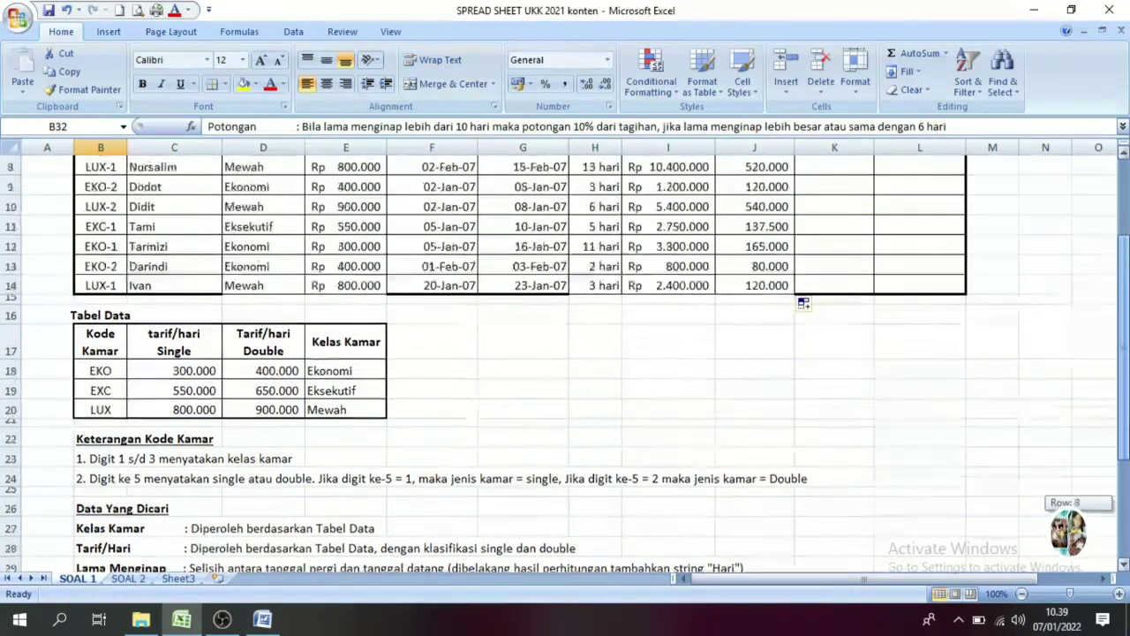
pyautogui.click(833, 276)
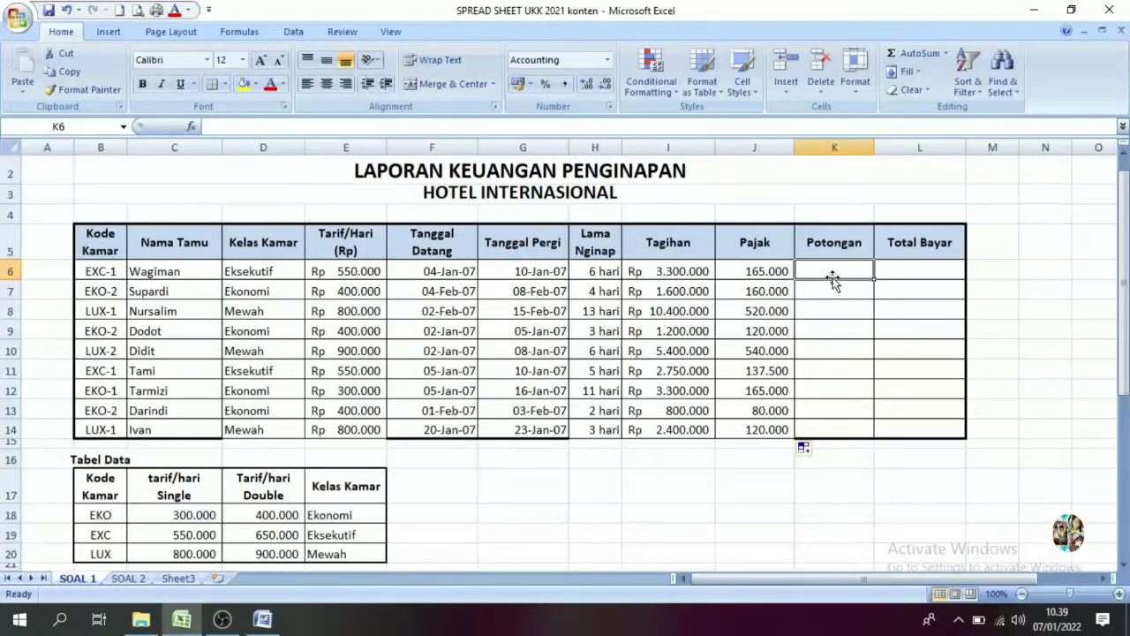
pyautogui.write('if')
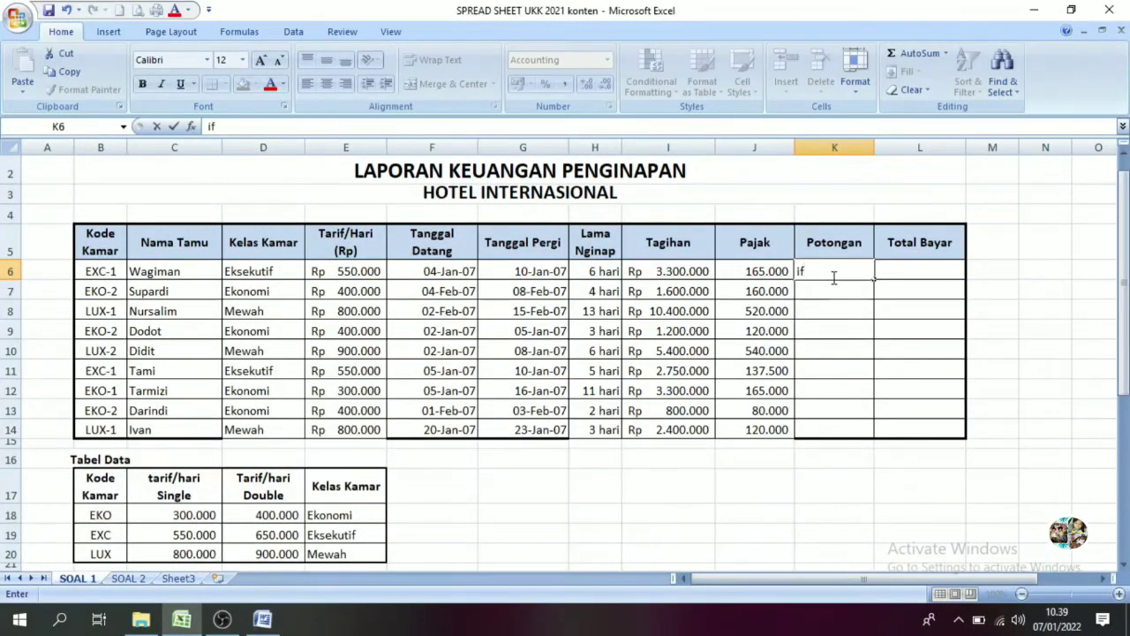
pyautogui.press('BackSpace')
pyautogui.press('BackSpace')
pyautogui.write('=')
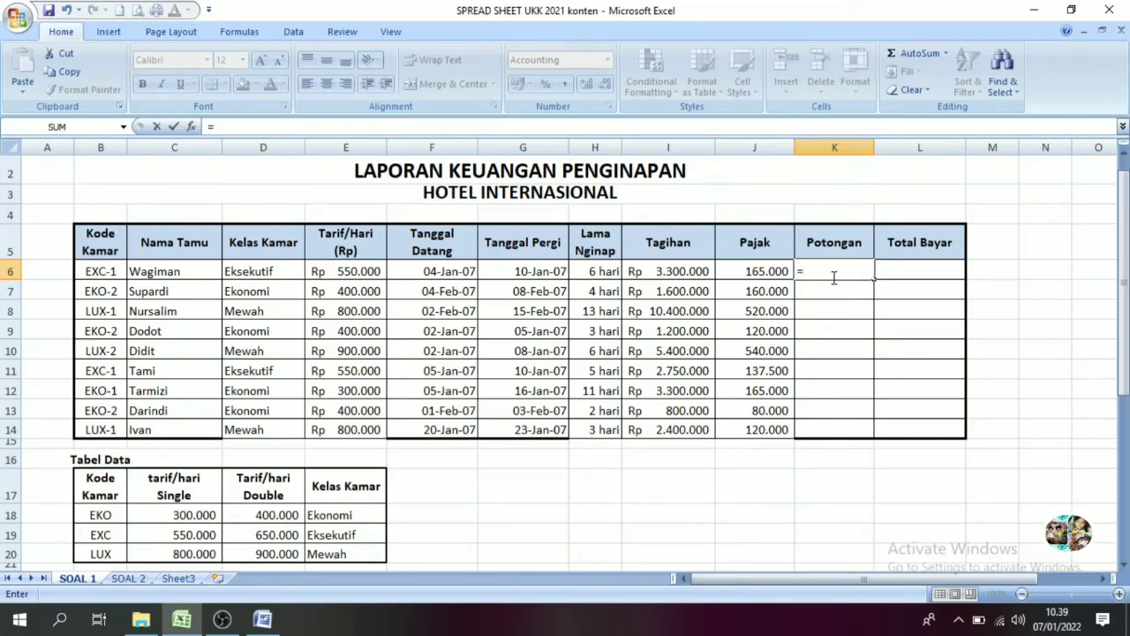
pyautogui.write('if(')
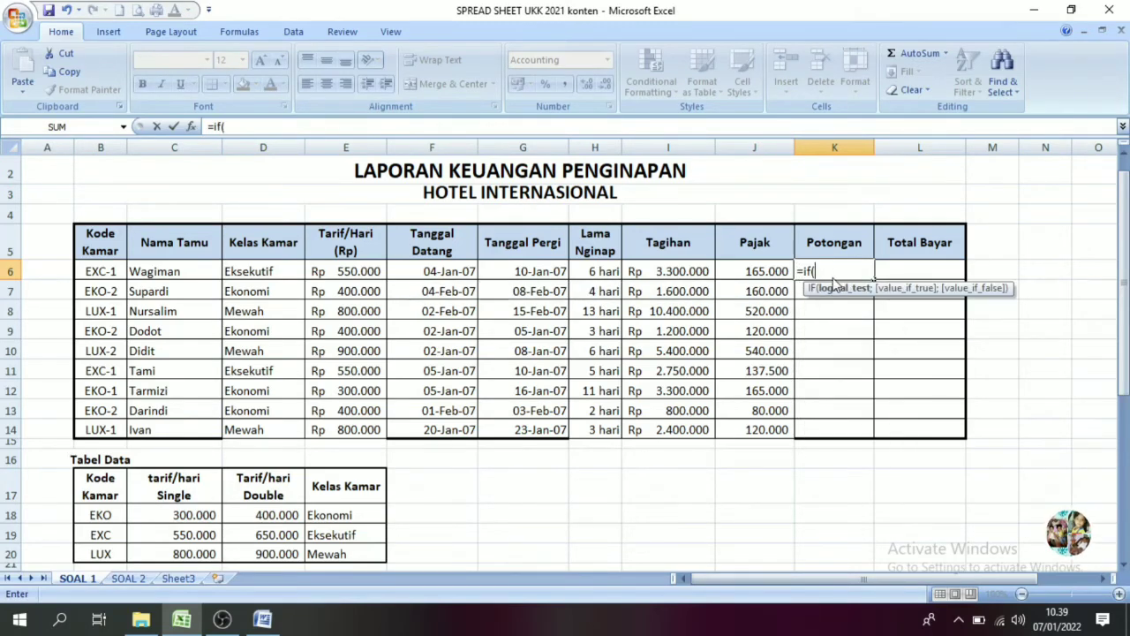
# Add H6>10 as the first logical test of the K6 formula, for stays longer than 10 days
pyautogui.click(606, 271)
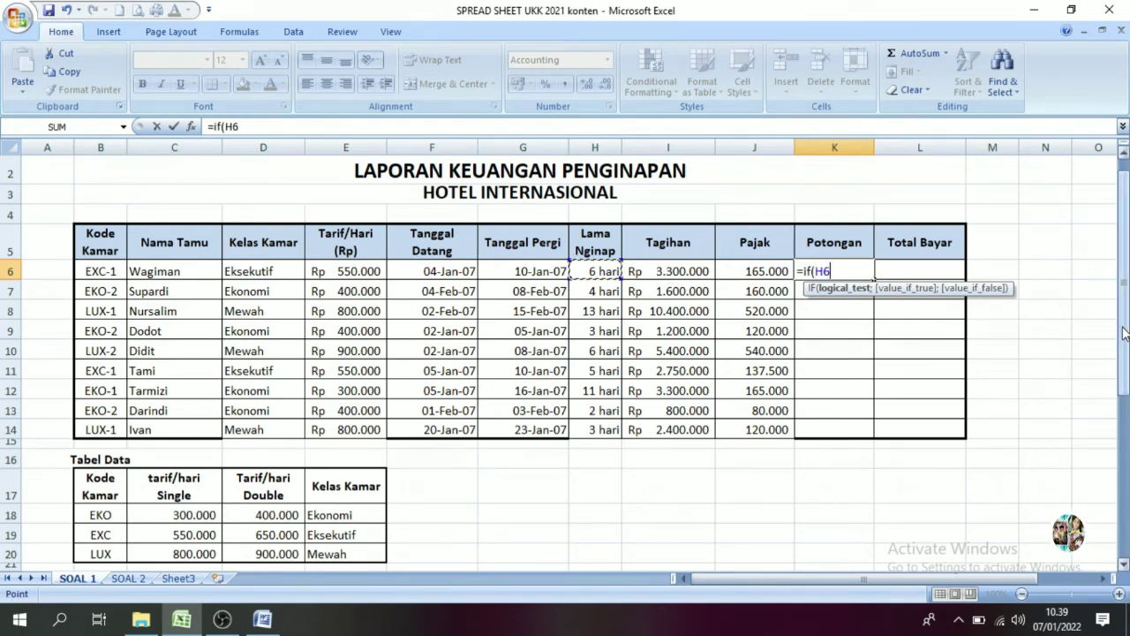
pyautogui.moveTo(1123, 320); pyautogui.dragTo(1123, 335)
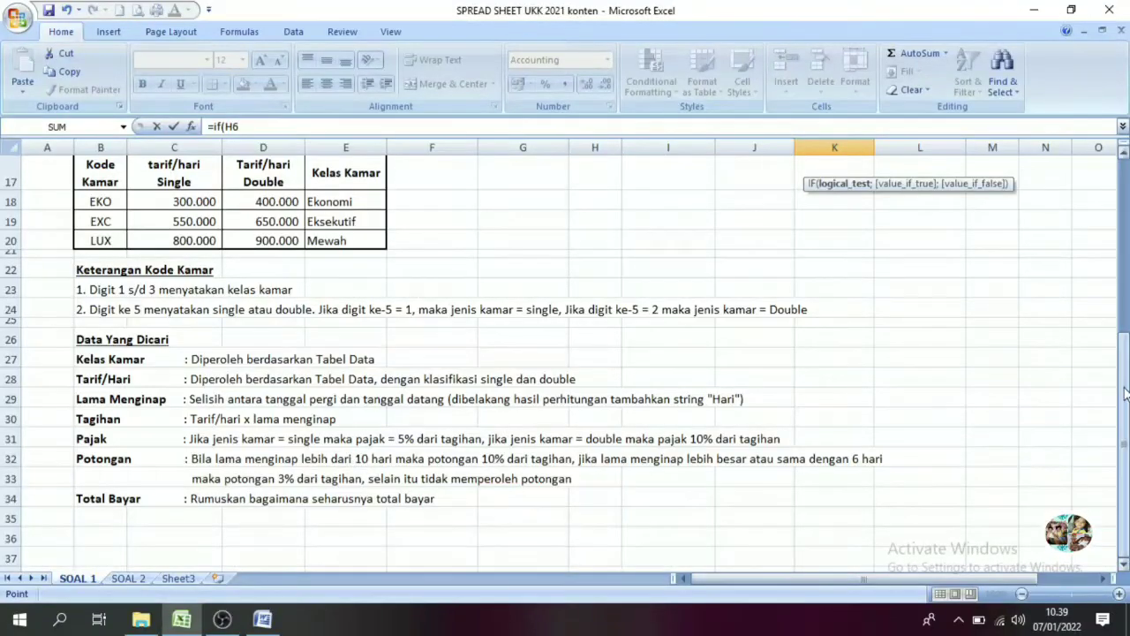
pyautogui.moveTo(1123, 409); pyautogui.dragTo(1123, 374)
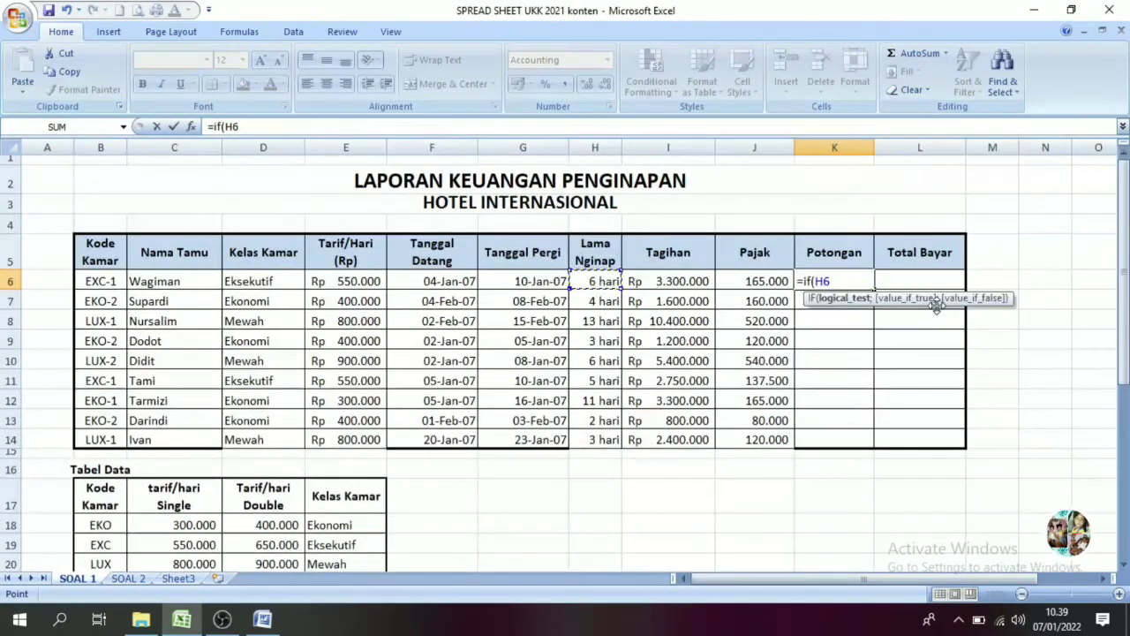
pyautogui.write('>10')
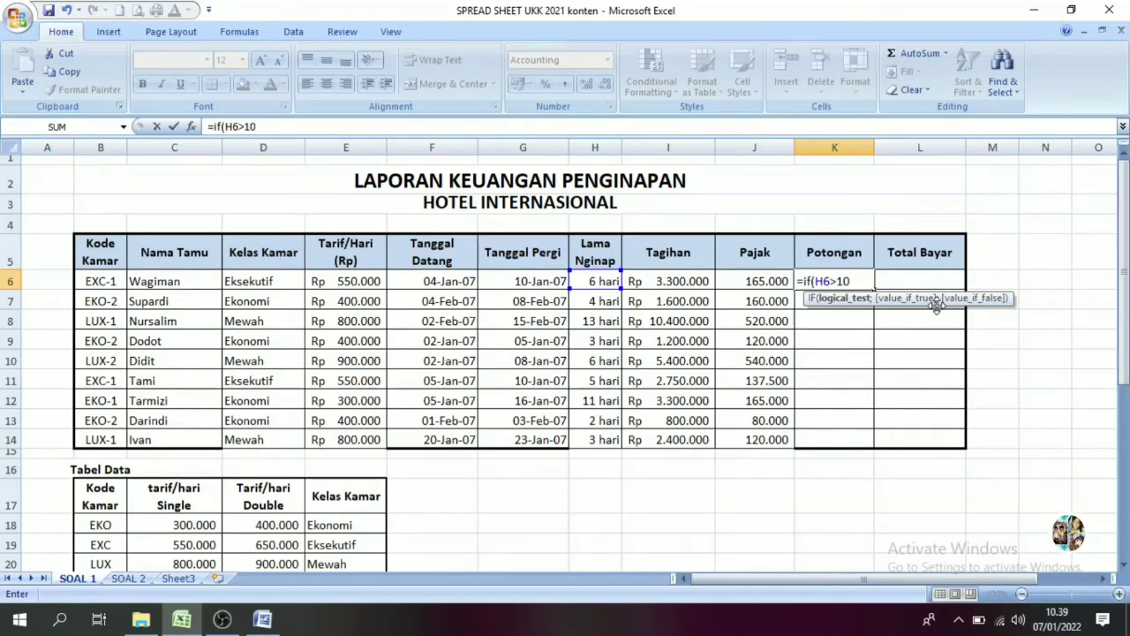
pyautogui.write(';')
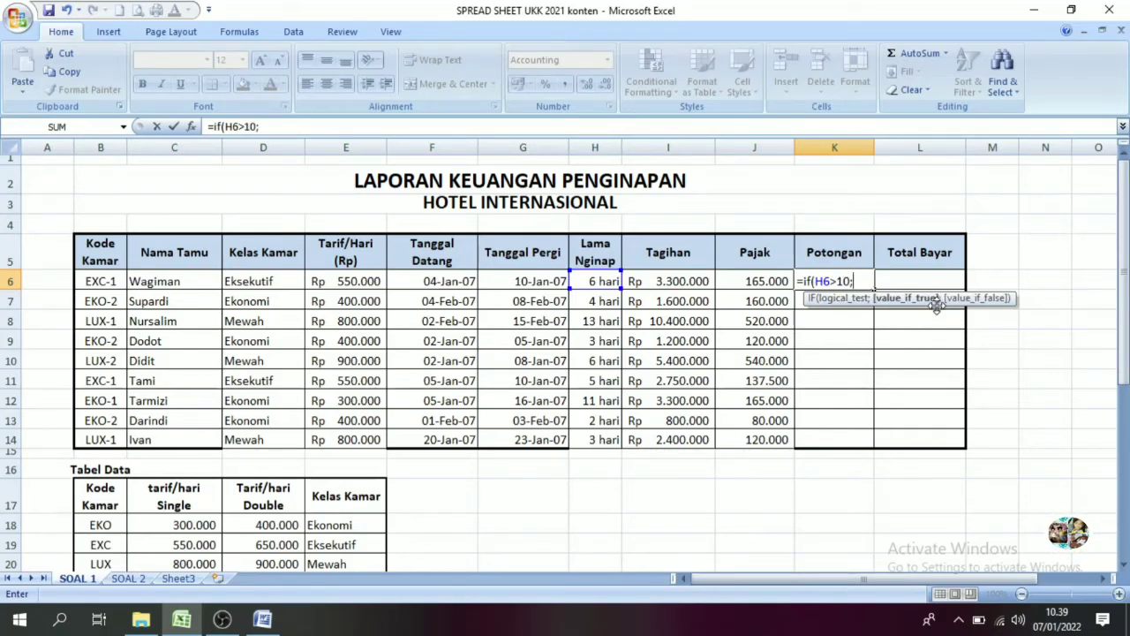
# Add 10%*I6 as the discount for stays over 10 days in the K6 formula
pyautogui.moveTo(1124, 338)
pyautogui.mouseDown()
pyautogui.moveTo(1123, 352)
pyautogui.moveTo(1123, 335)
pyautogui.mouseUp()
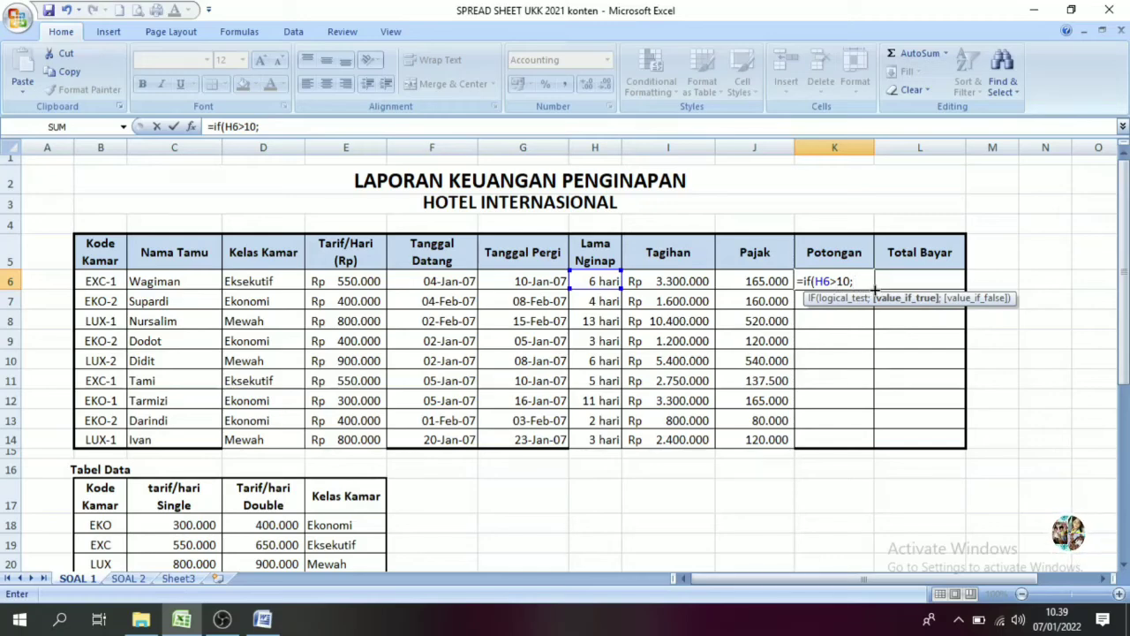
pyautogui.write('0')
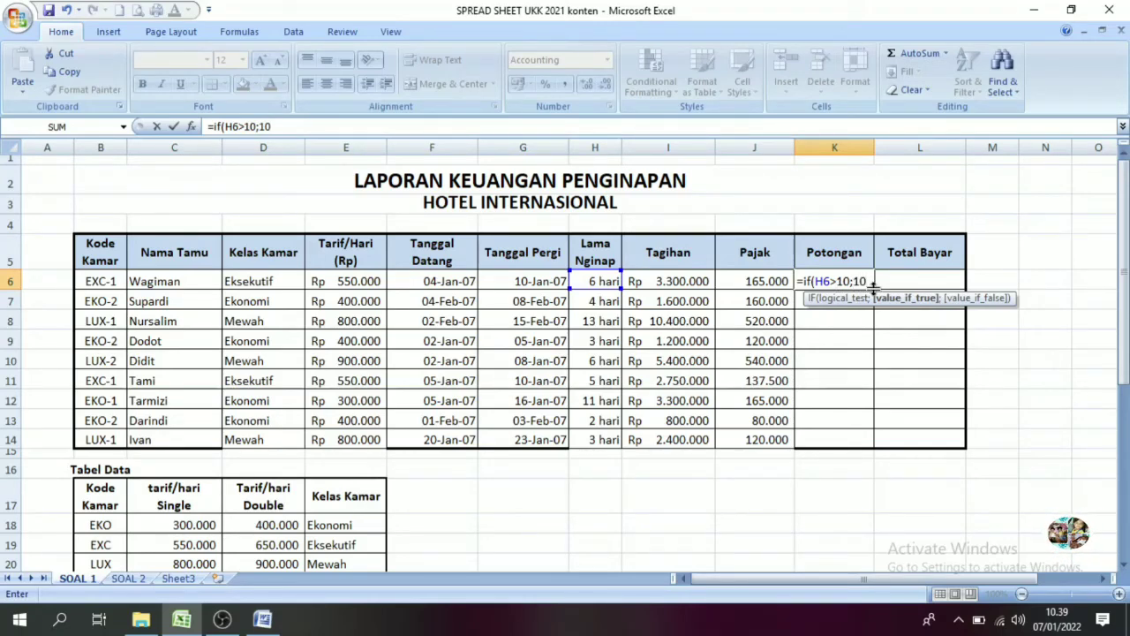
pyautogui.write('%')
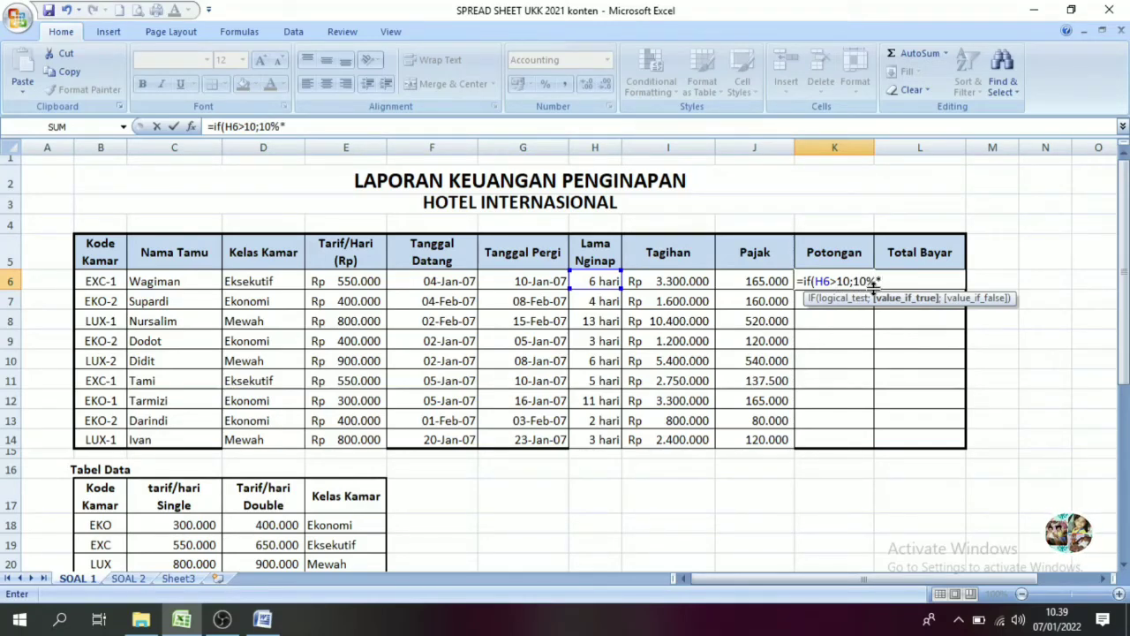
pyautogui.write('*')
pyautogui.click(677, 281)
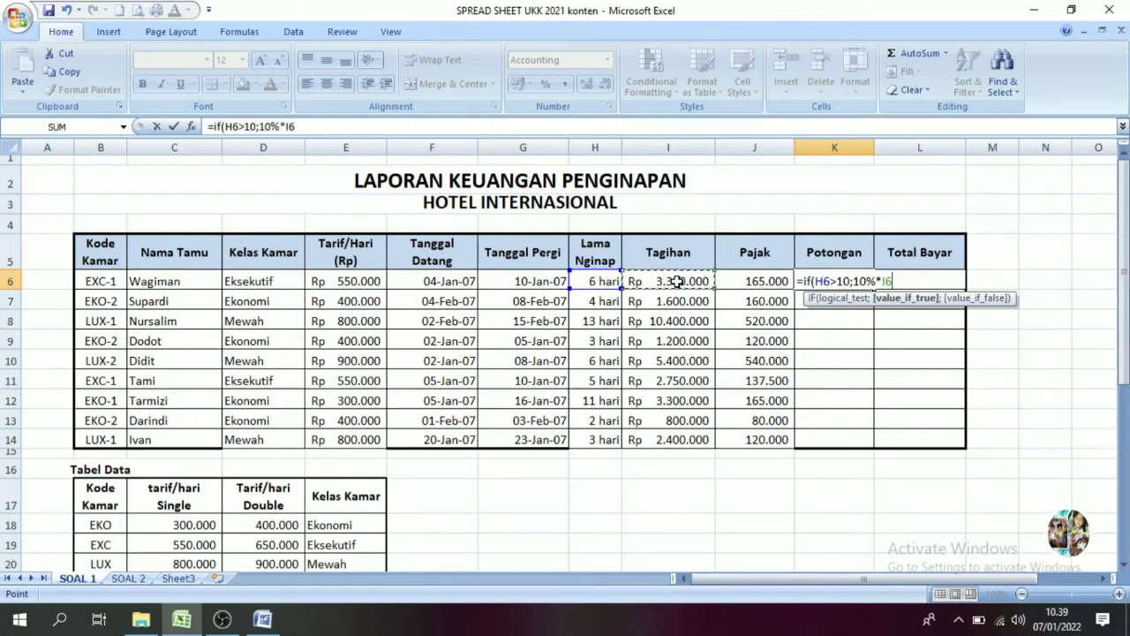
# Nest a second test for stays of at least 6 days, IF(H6>=6;, as the false part of the K6 formula
pyautogui.write(';if(')
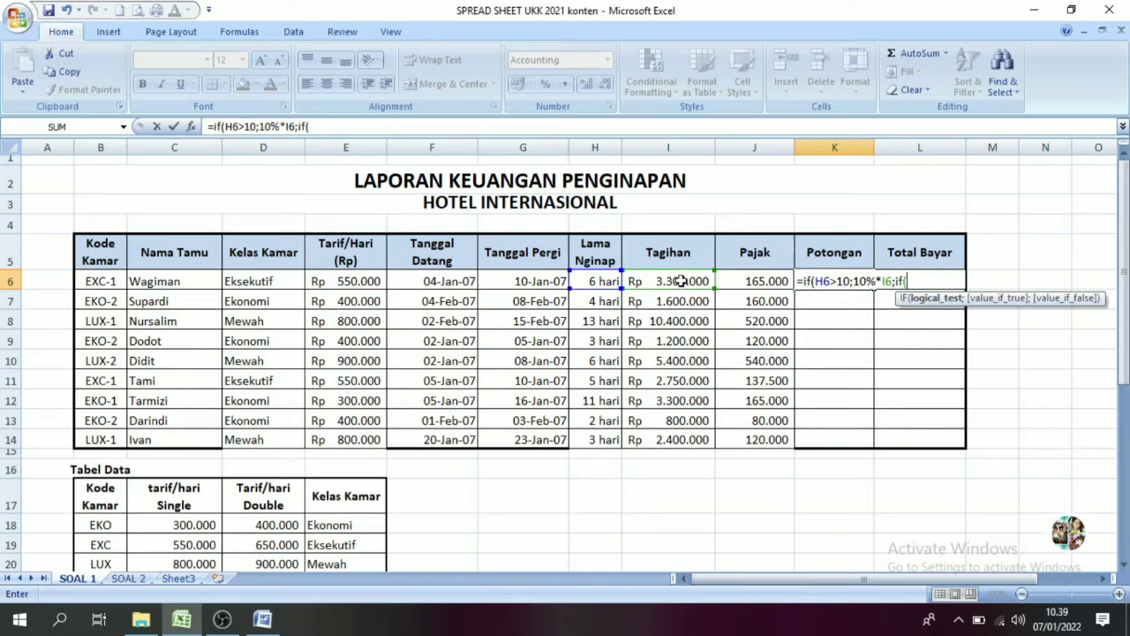
pyautogui.click(594, 281)
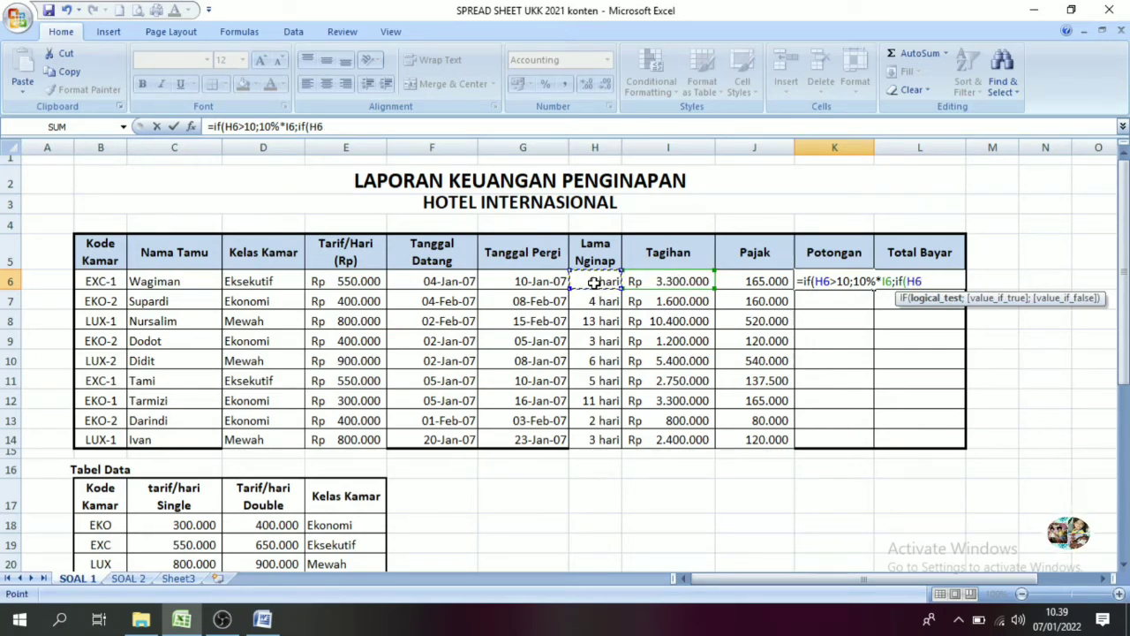
pyautogui.write('<')
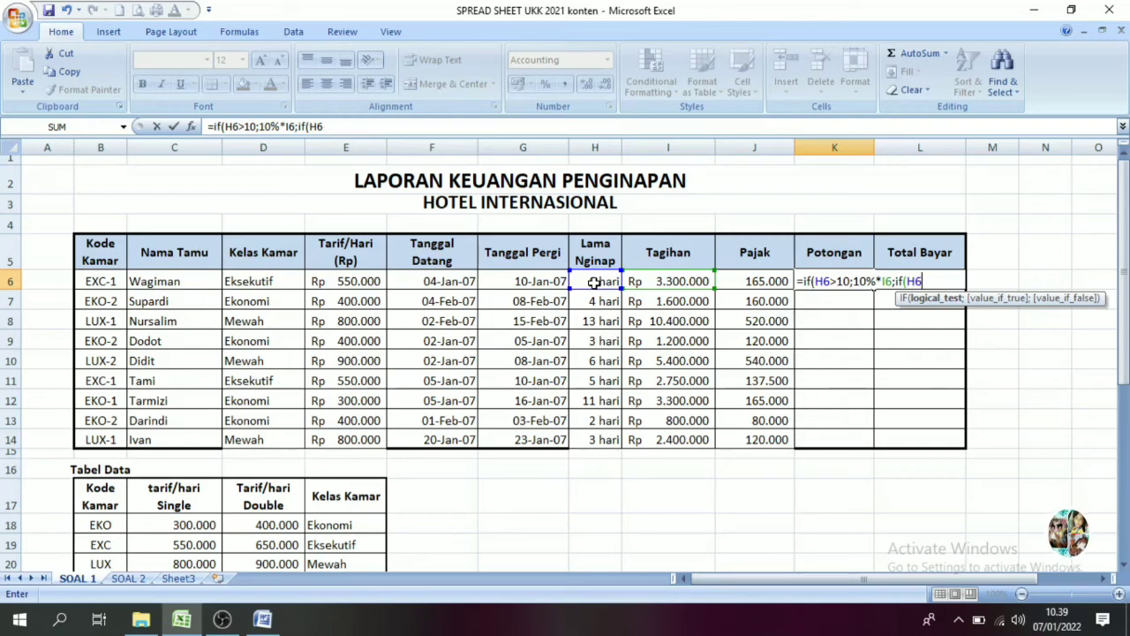
pyautogui.moveTo(1121, 304); pyautogui.dragTo(1121, 323)
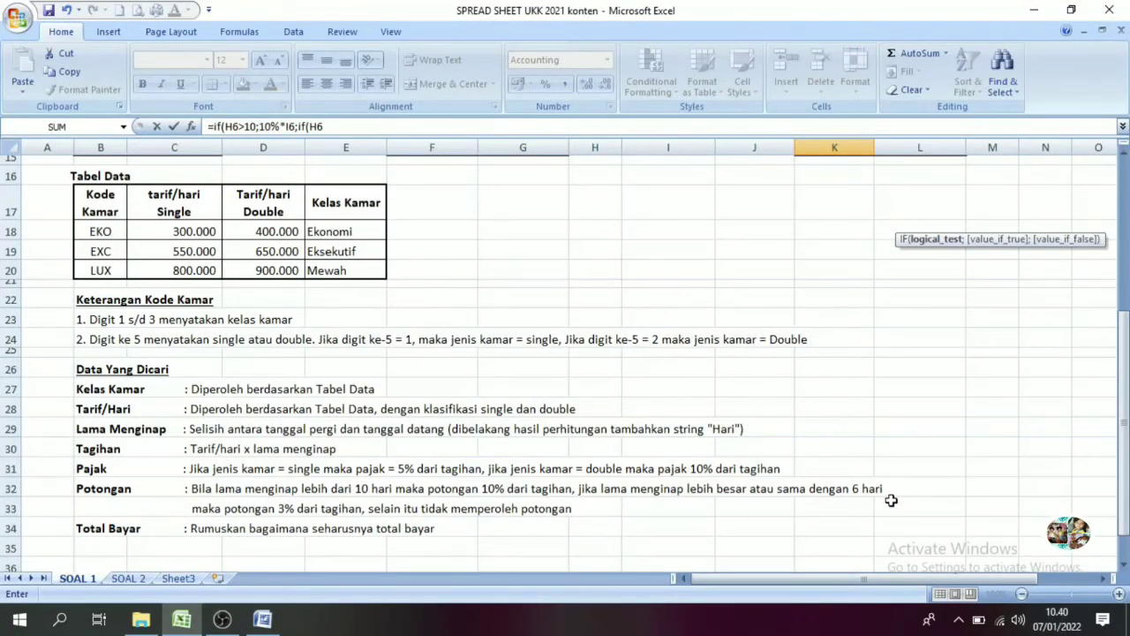
pyautogui.moveTo(1124, 450); pyautogui.dragTo(1124, 299)
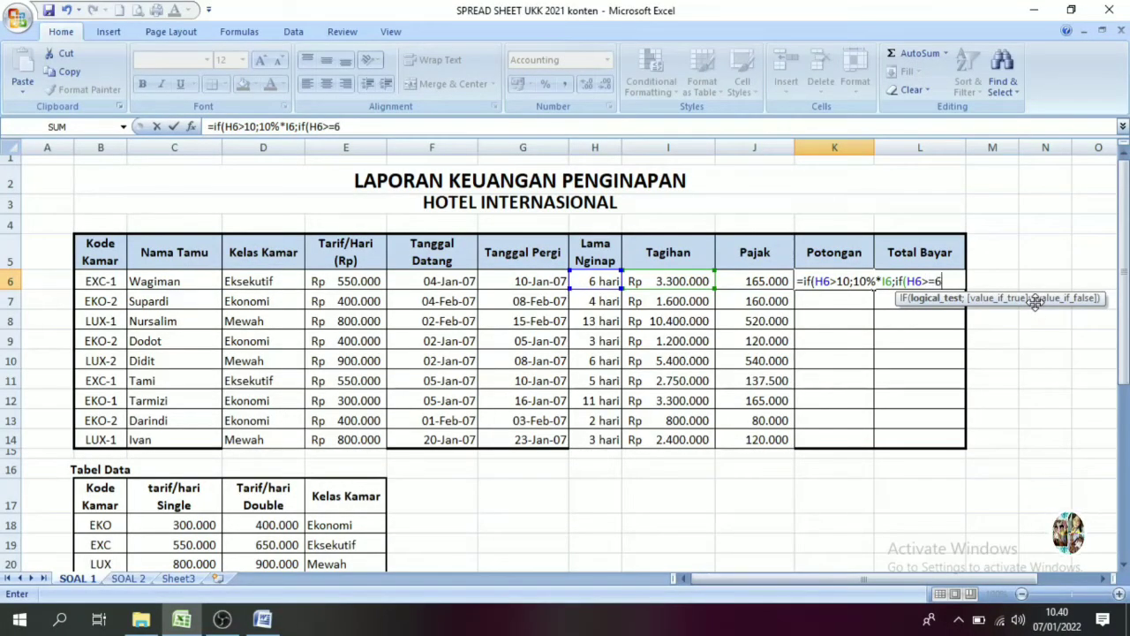
pyautogui.write(';')
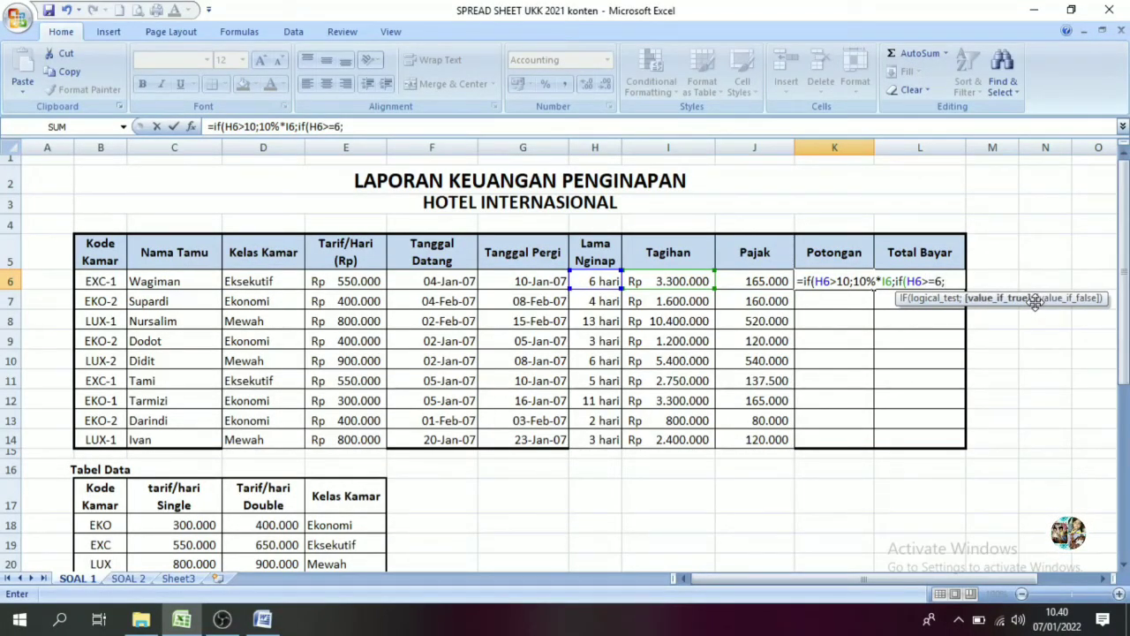
# Add 3%*I6 as the true value of the nested IF in K6, followed by a semicolon separator
pyautogui.write('3')
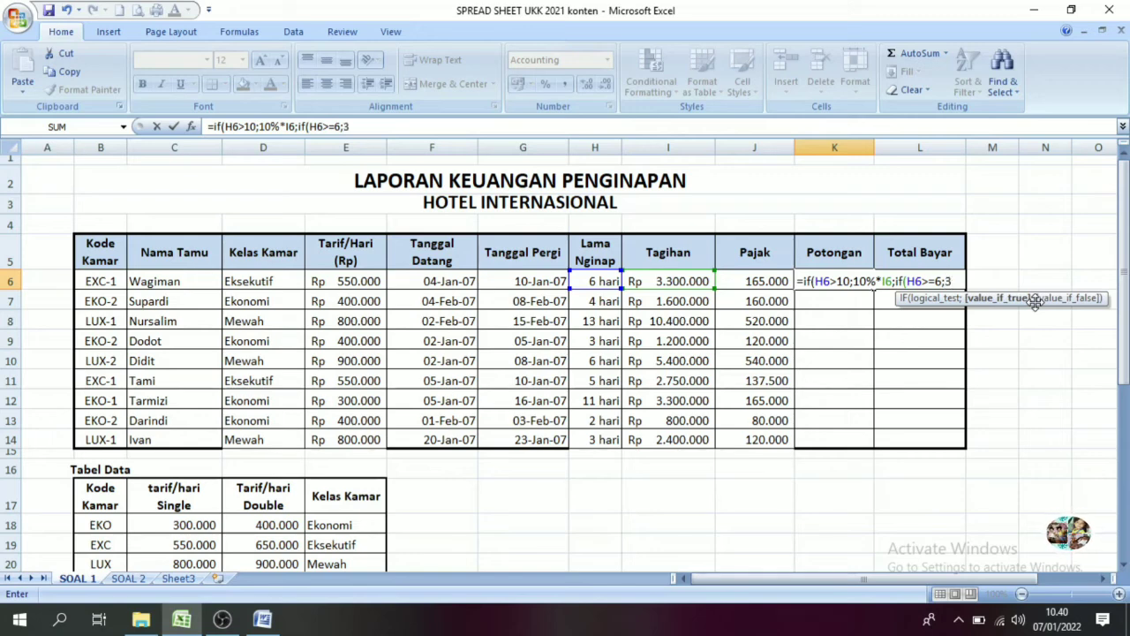
pyautogui.write('%*')
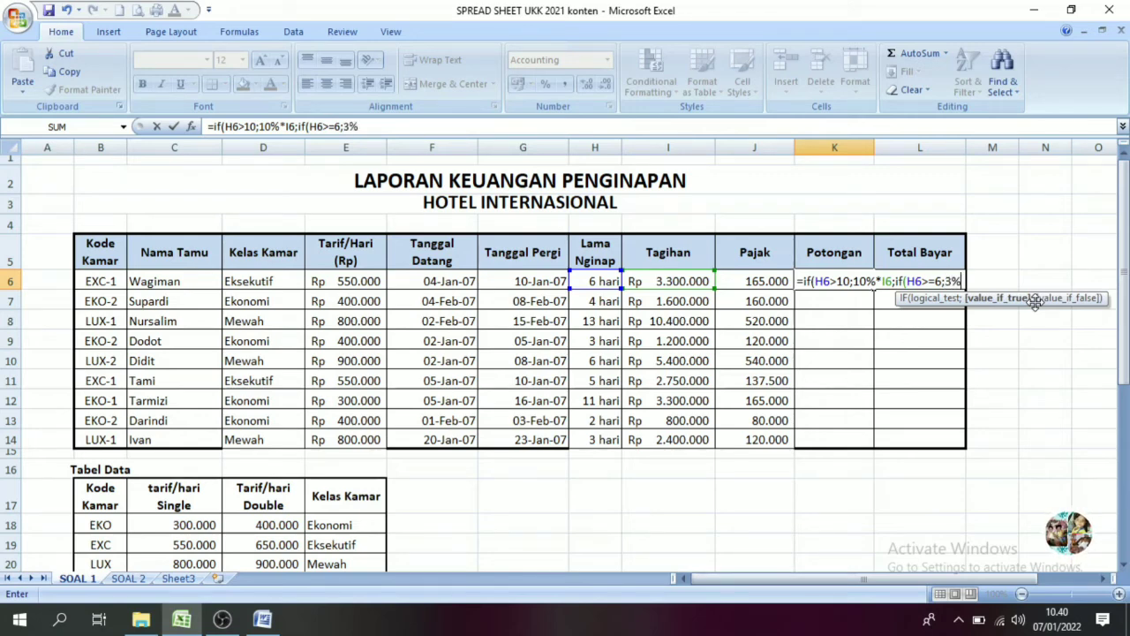
pyautogui.click(680, 281)
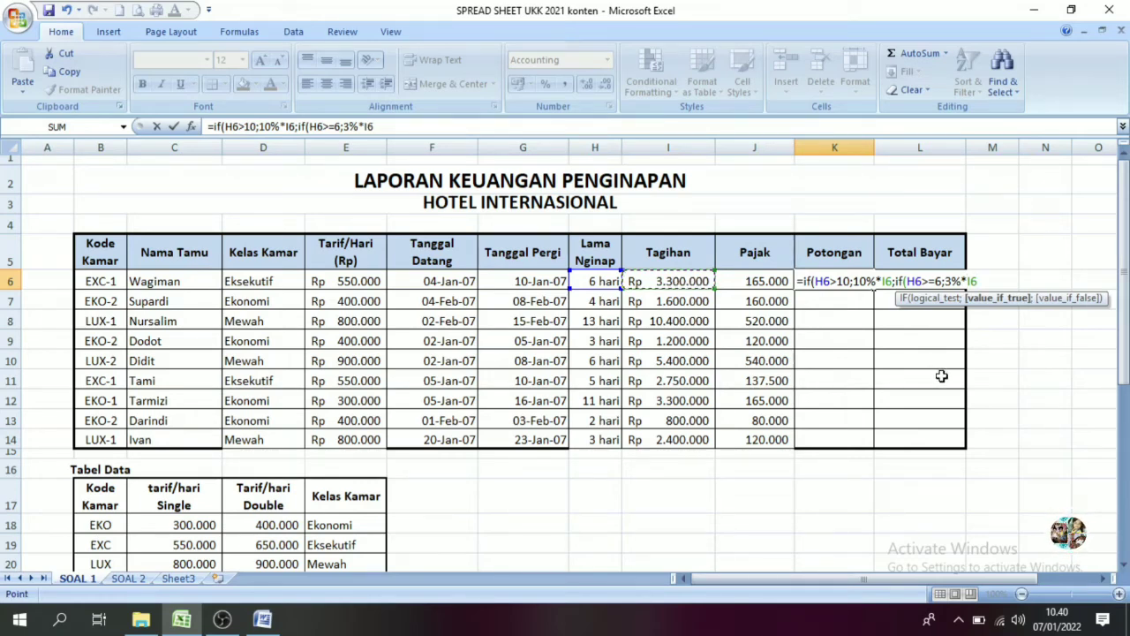
pyautogui.write(')')
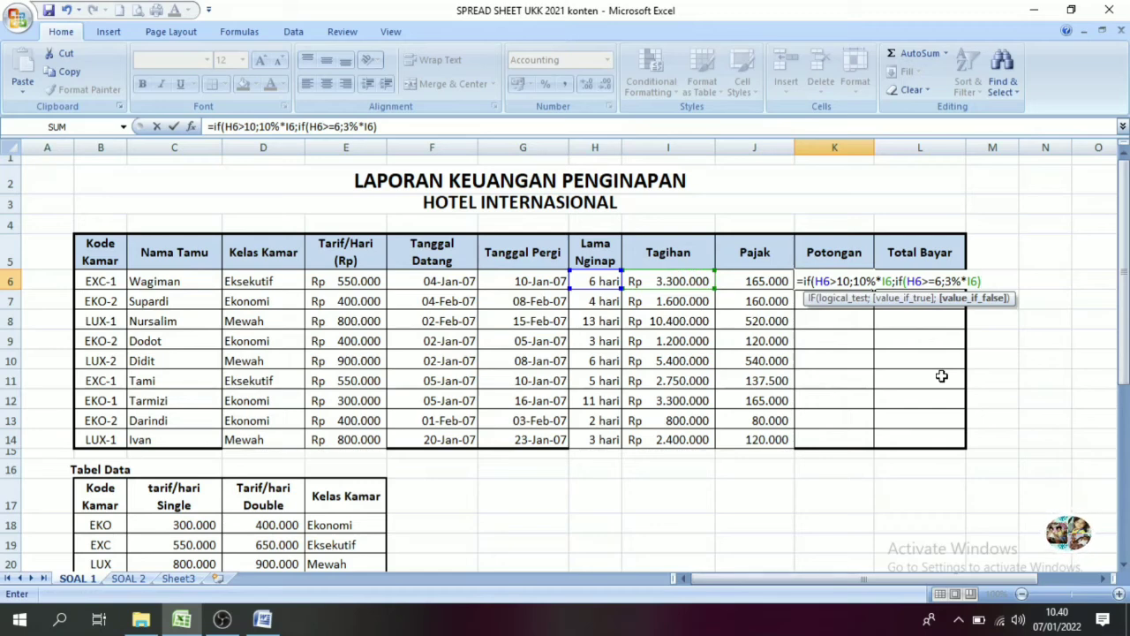
pyautogui.press('BackSpace')
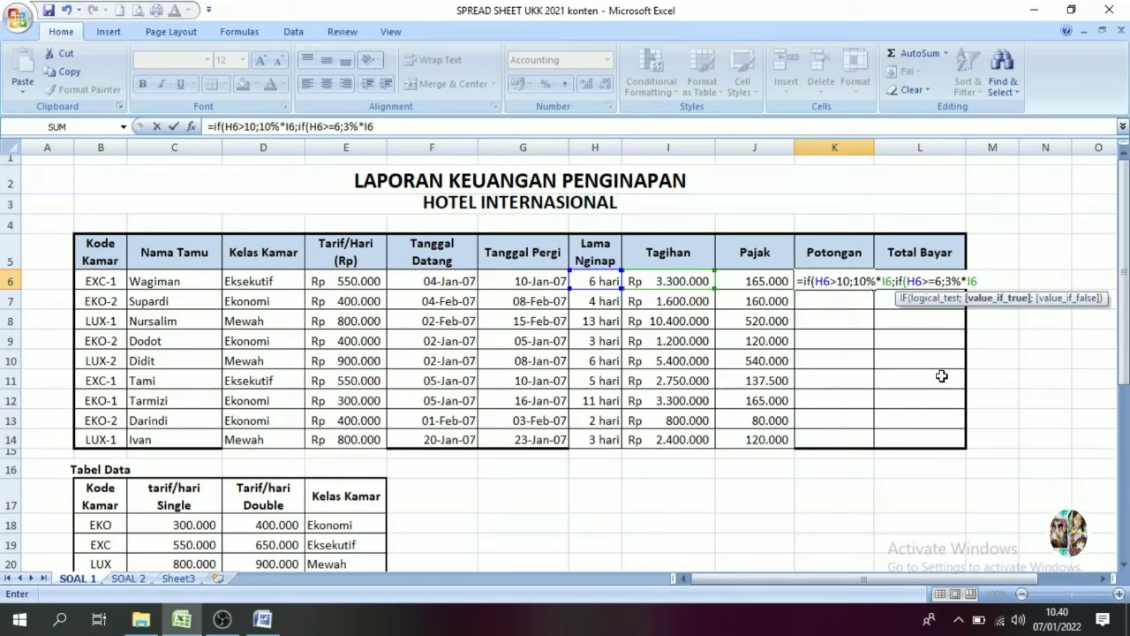
pyautogui.write(';')
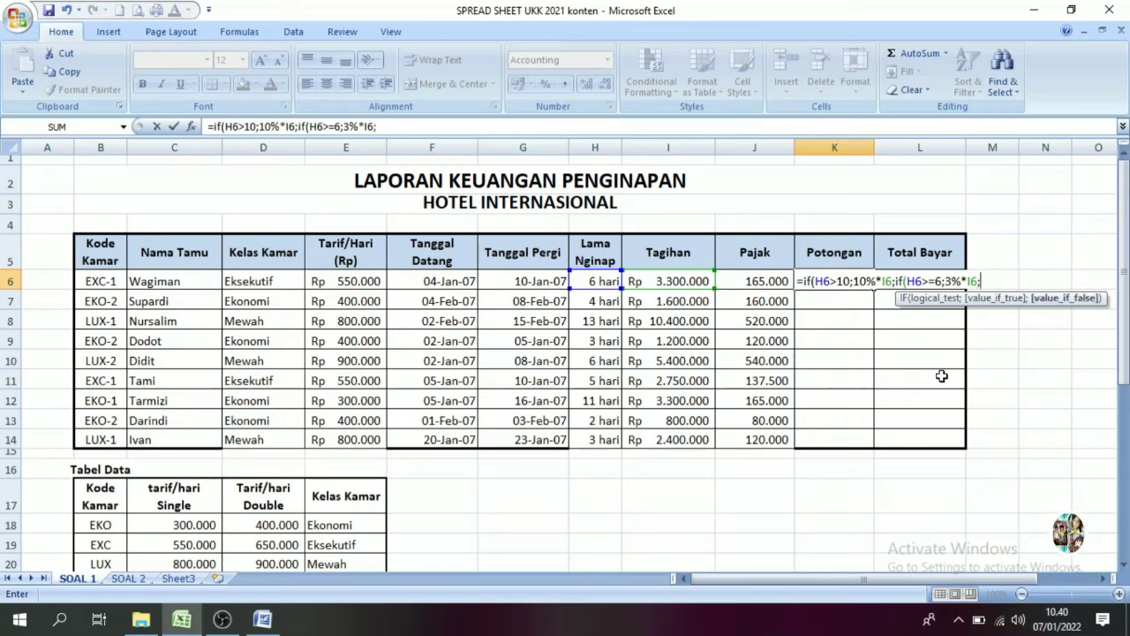
# Finish the K6 formula with 0 for all other stays, close both IF functions and enter it
pyautogui.write('0')
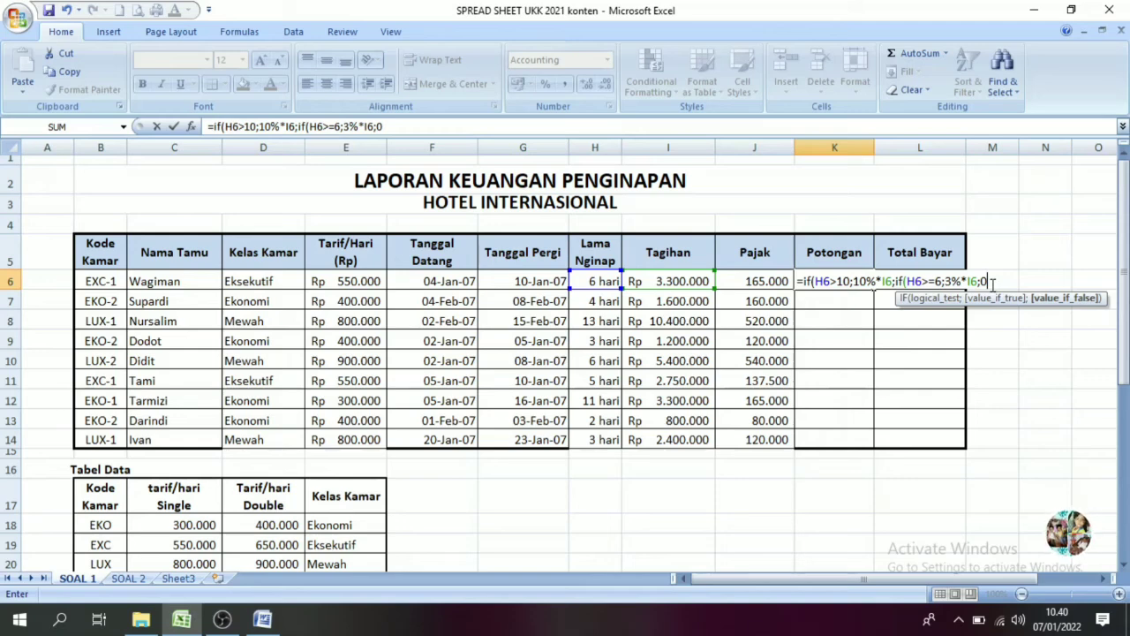
pyautogui.write(')')
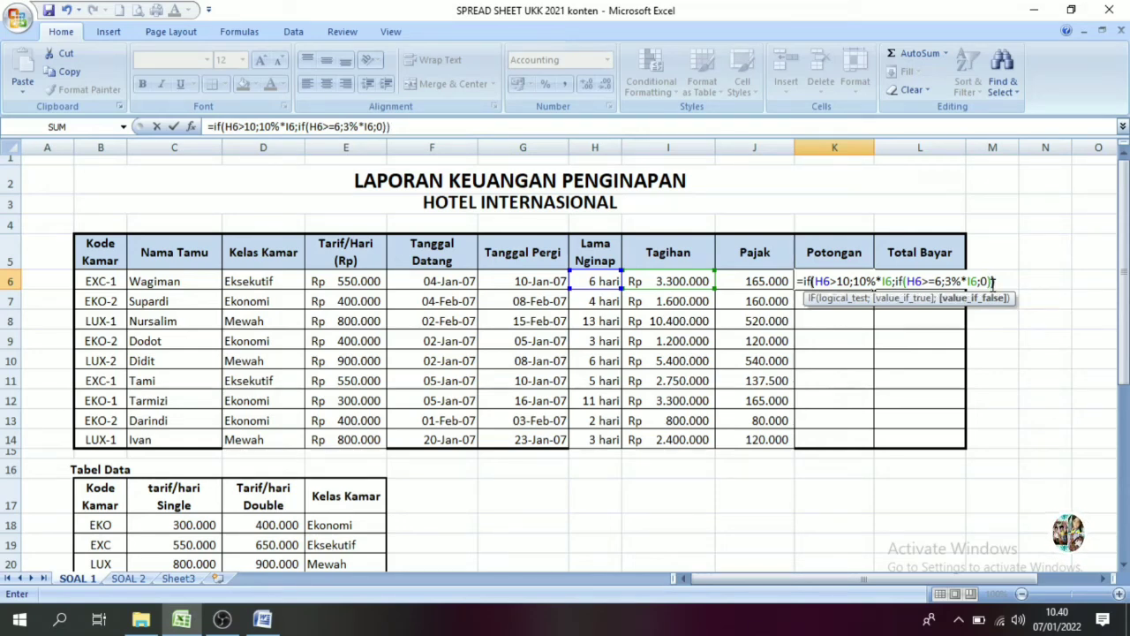
pyautogui.press('Return')
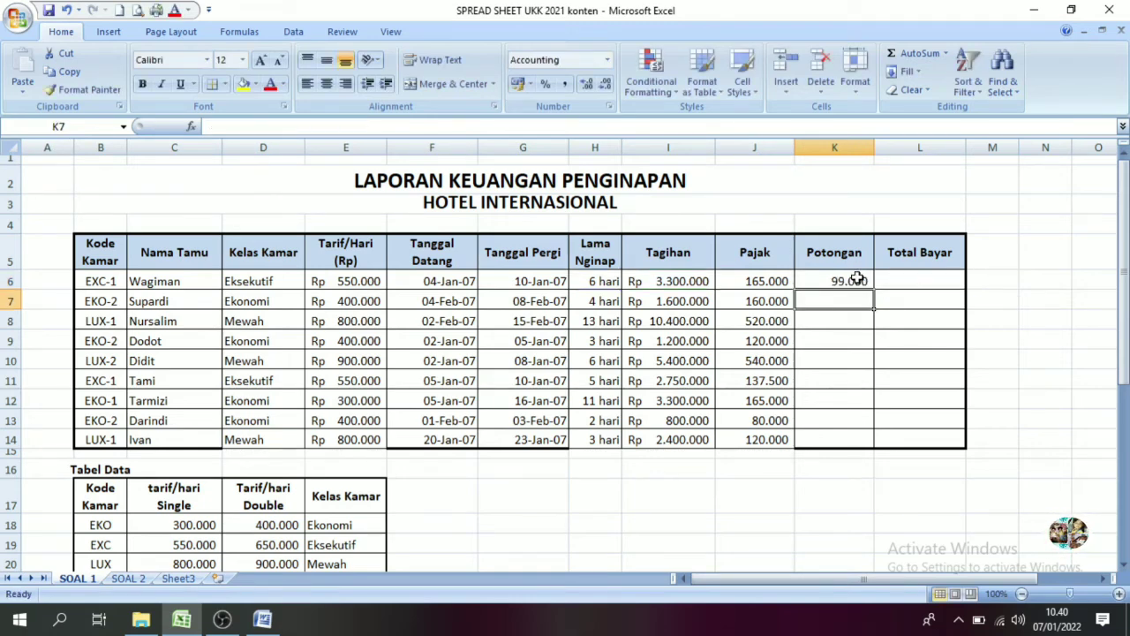
# Fill the Potongan formula from K6 down through K14
pyautogui.click(856, 279)
pyautogui.moveTo(876, 286); pyautogui.dragTo(873, 446)
pyautogui.click(837, 488)
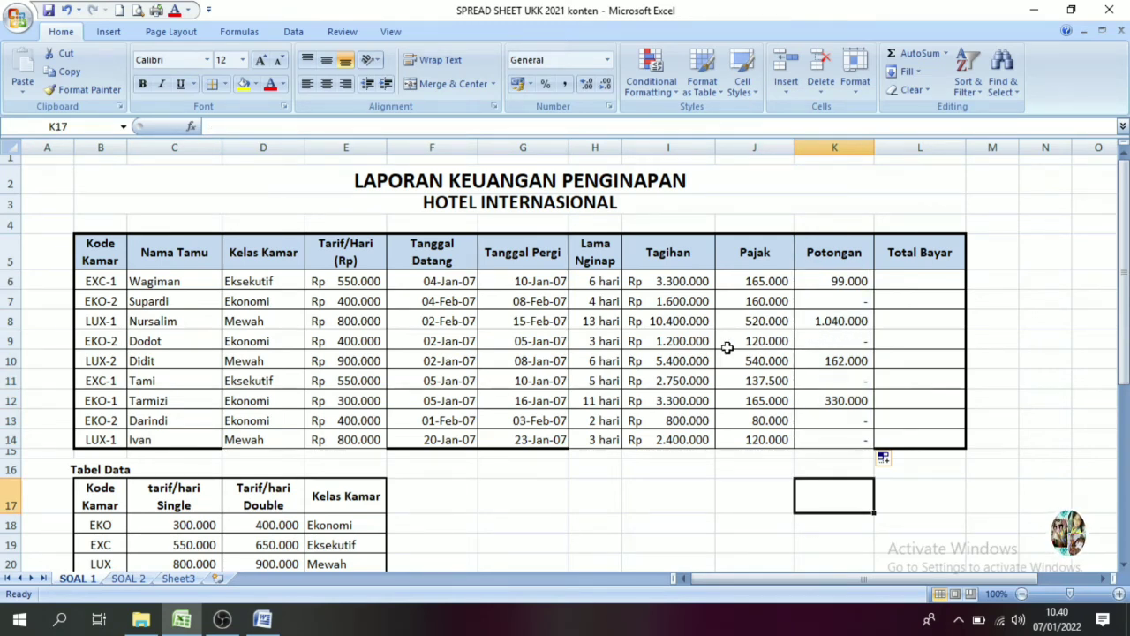
# Check the Potongan results against the Lama Nginap values in rows 6, 8 and 9
pyautogui.click(609, 343)
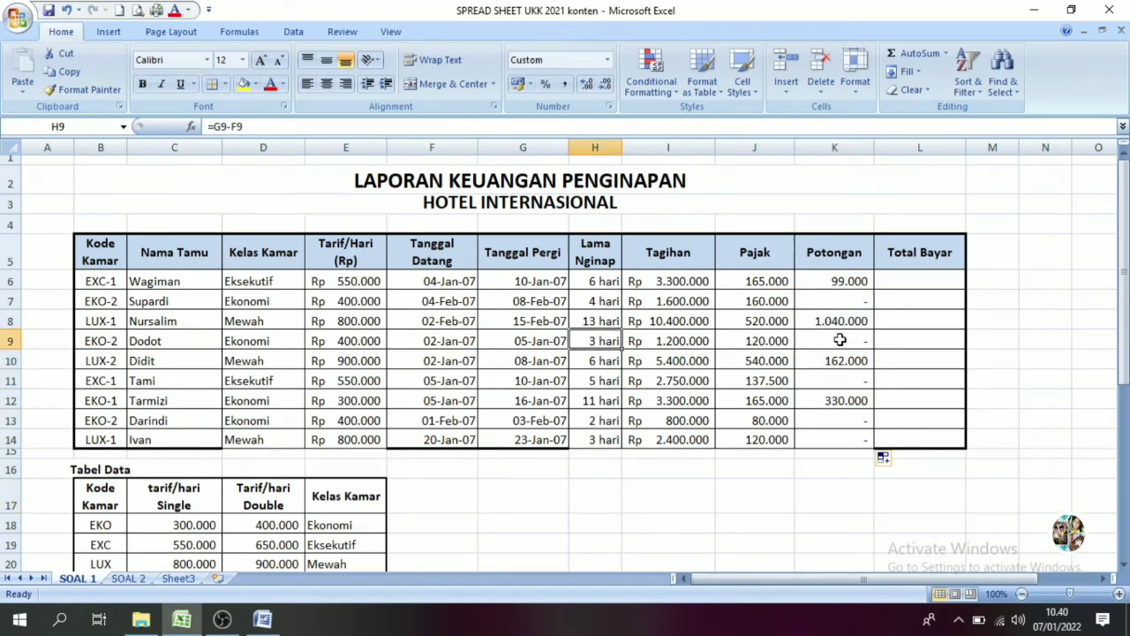
pyautogui.click(843, 341)
pyautogui.click(600, 281)
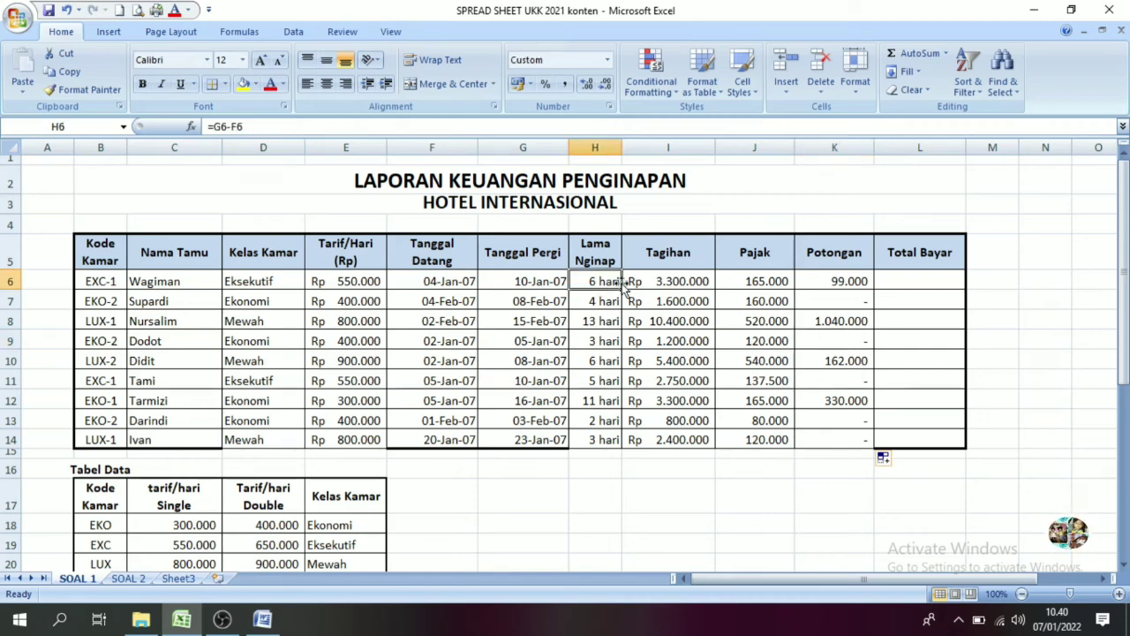
pyautogui.click(598, 323)
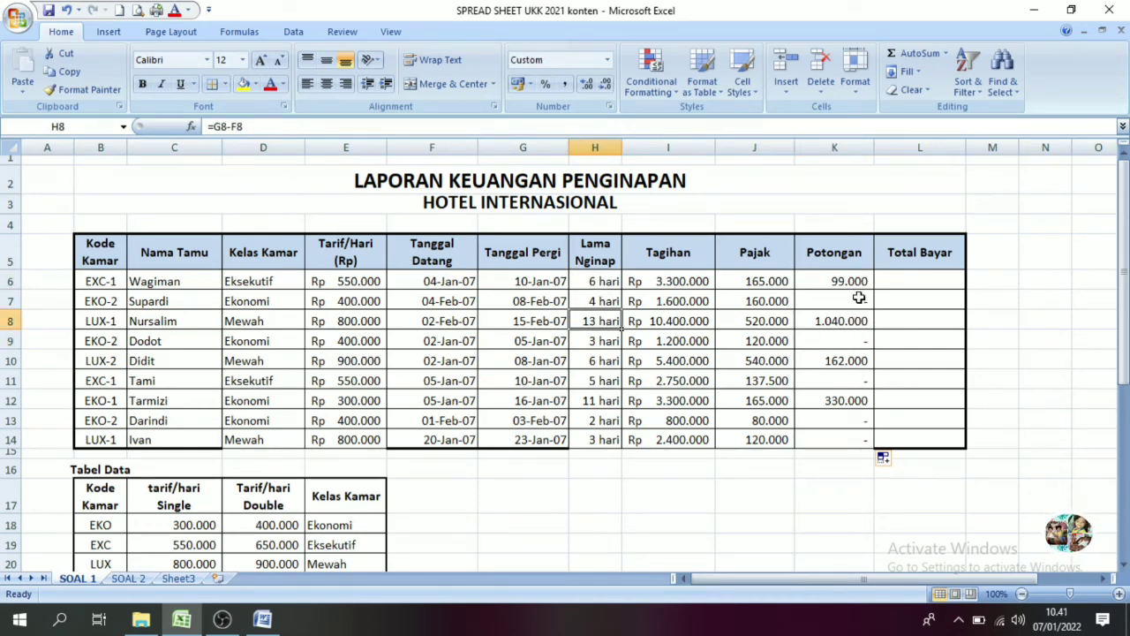
# Enter the Total Bayar formula =I6+J6-K6 in L6 to add Pajak to Tagihan and subtract Potongan
pyautogui.click(914, 431)
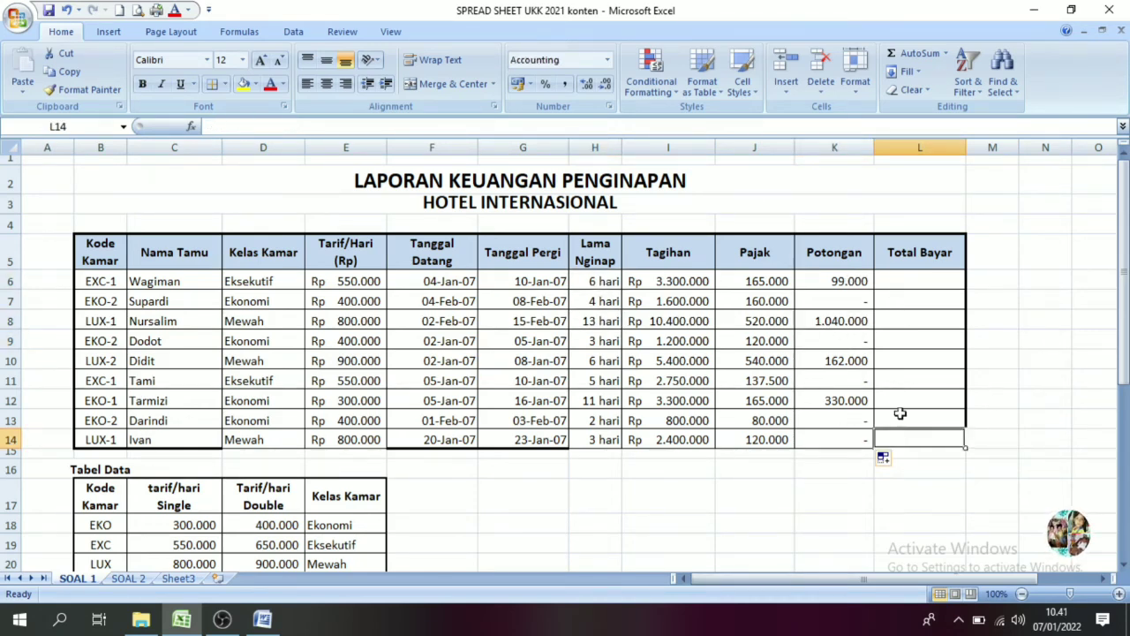
pyautogui.click(961, 281)
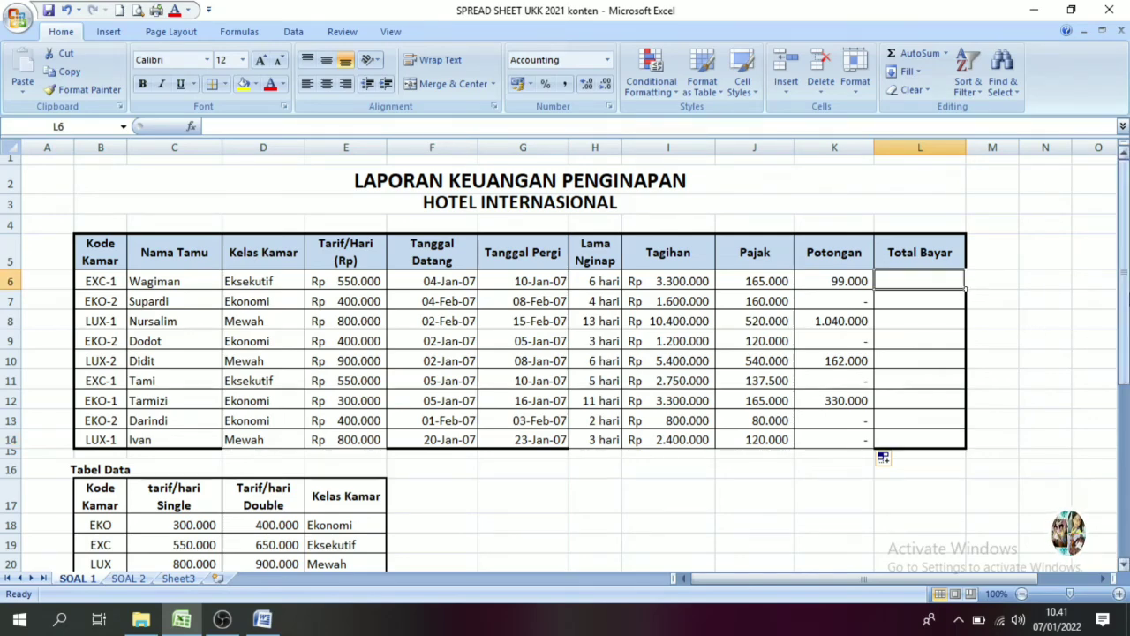
pyautogui.scroll(-5, 878, 444)
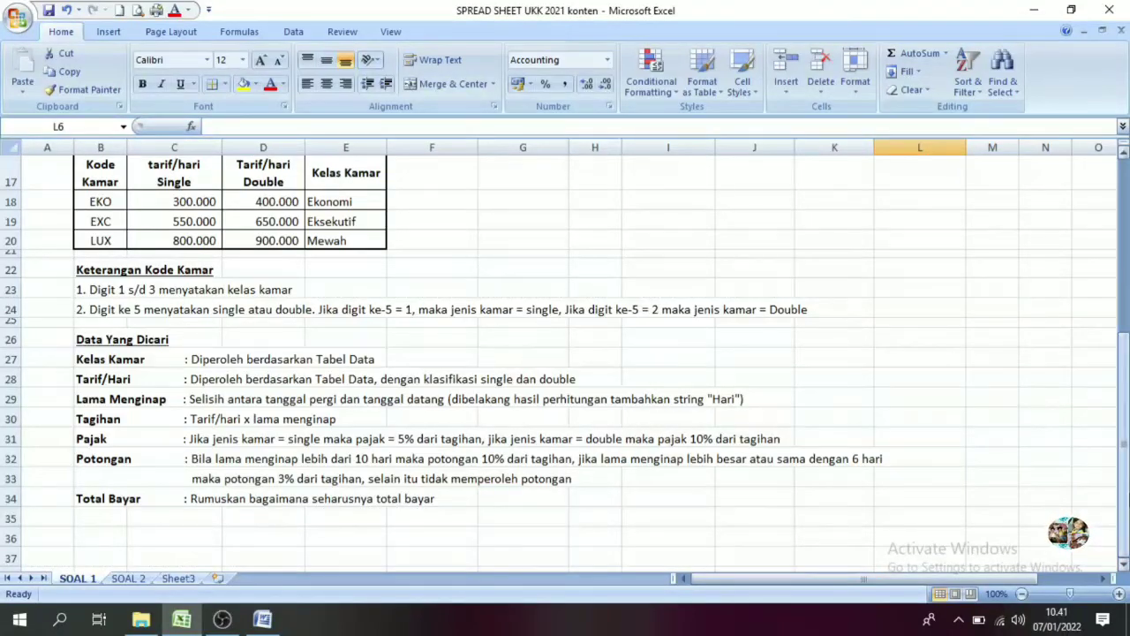
pyautogui.scroll(5, 1127, 484)
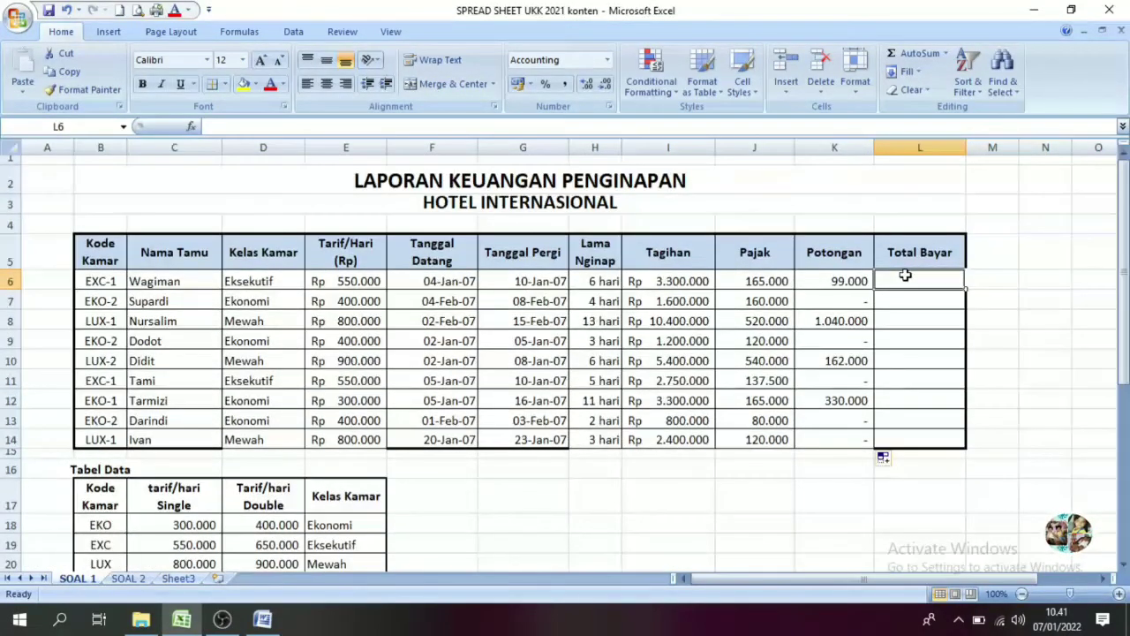
pyautogui.write('=')
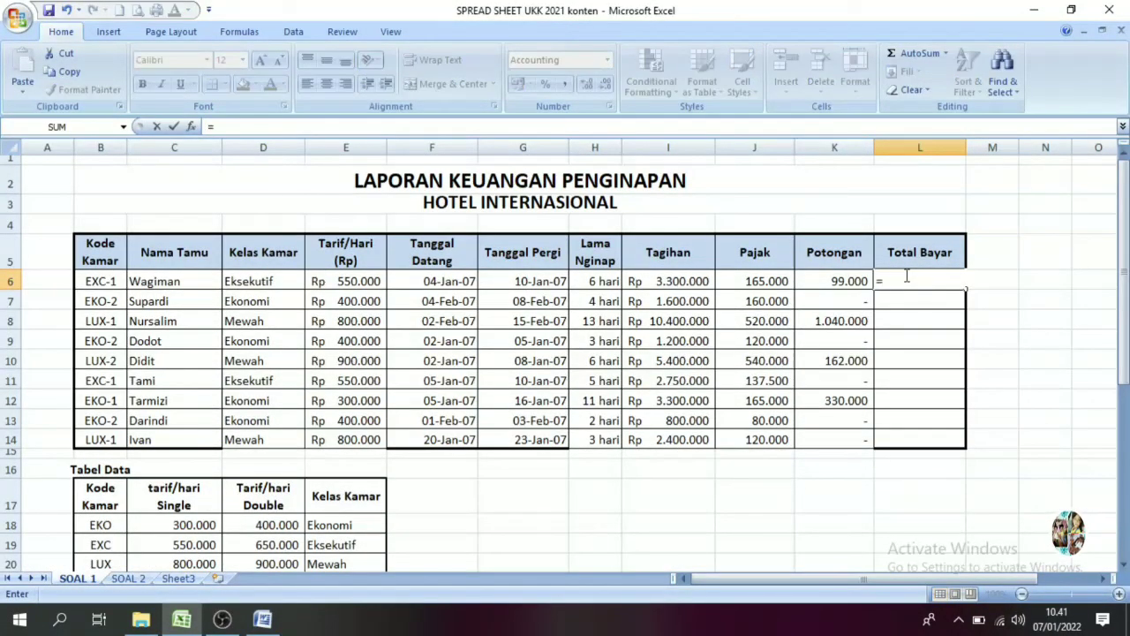
pyautogui.click(692, 281)
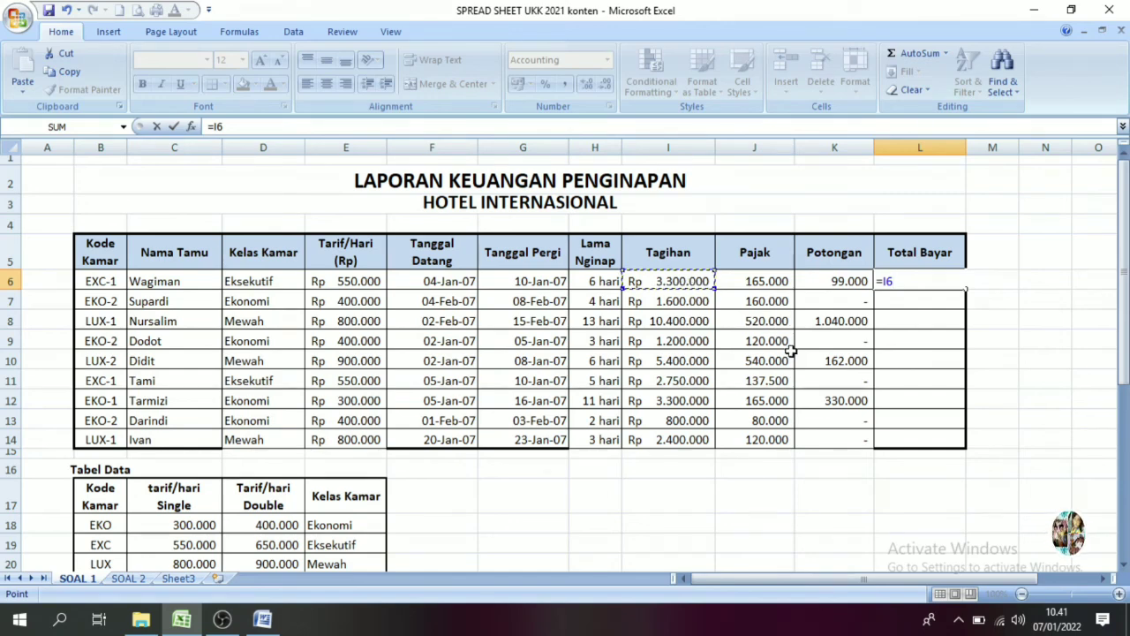
pyautogui.write('+')
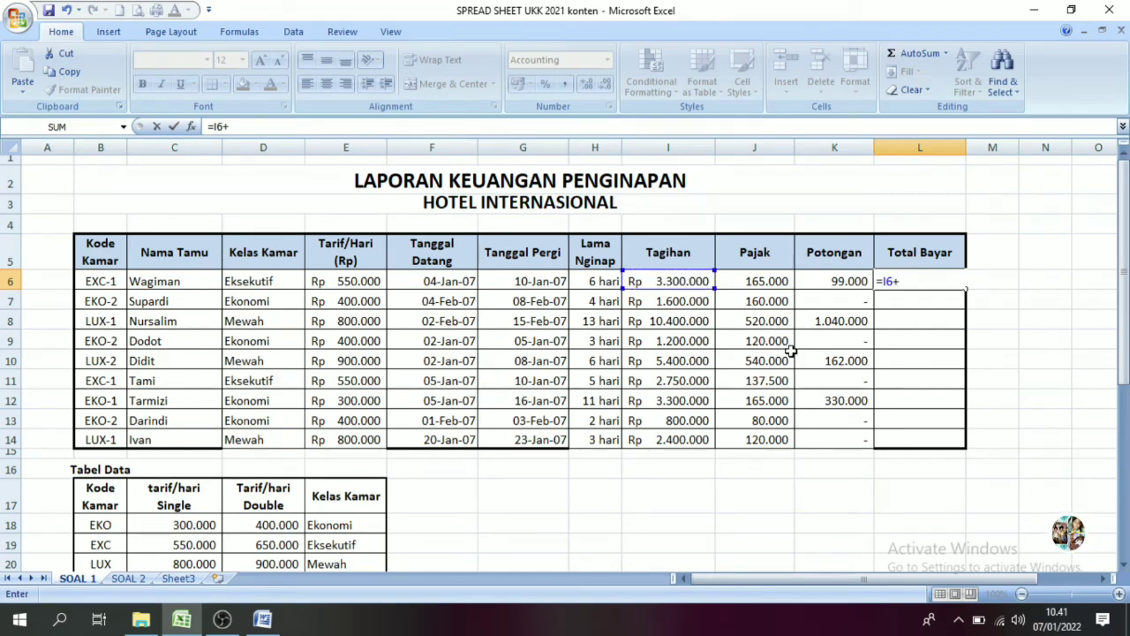
pyautogui.click(760, 285)
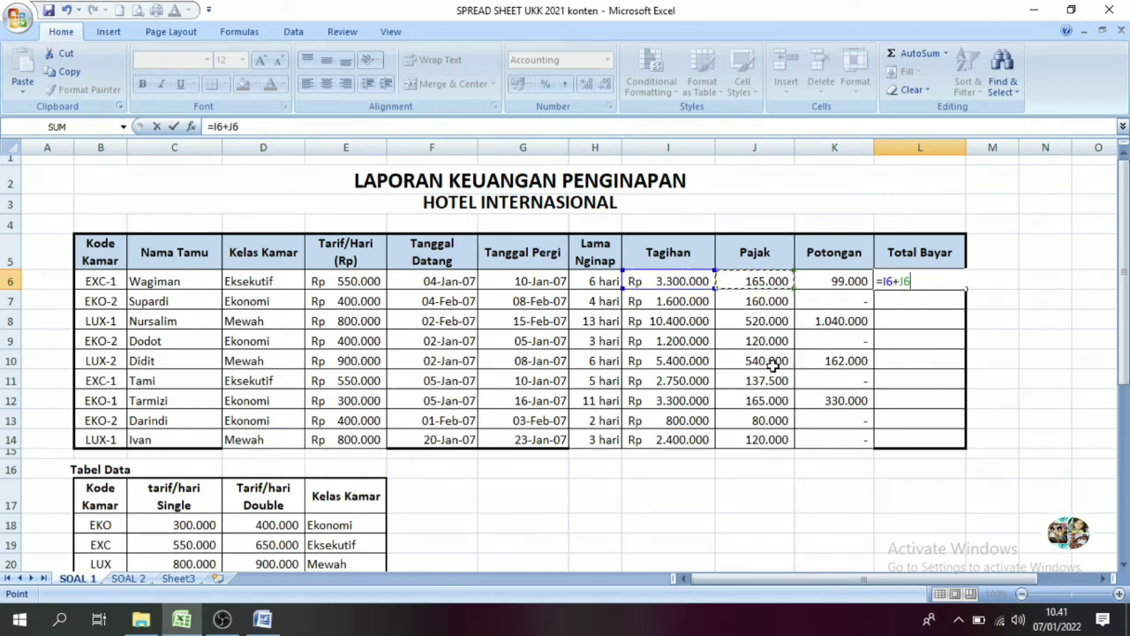
pyautogui.write('-')
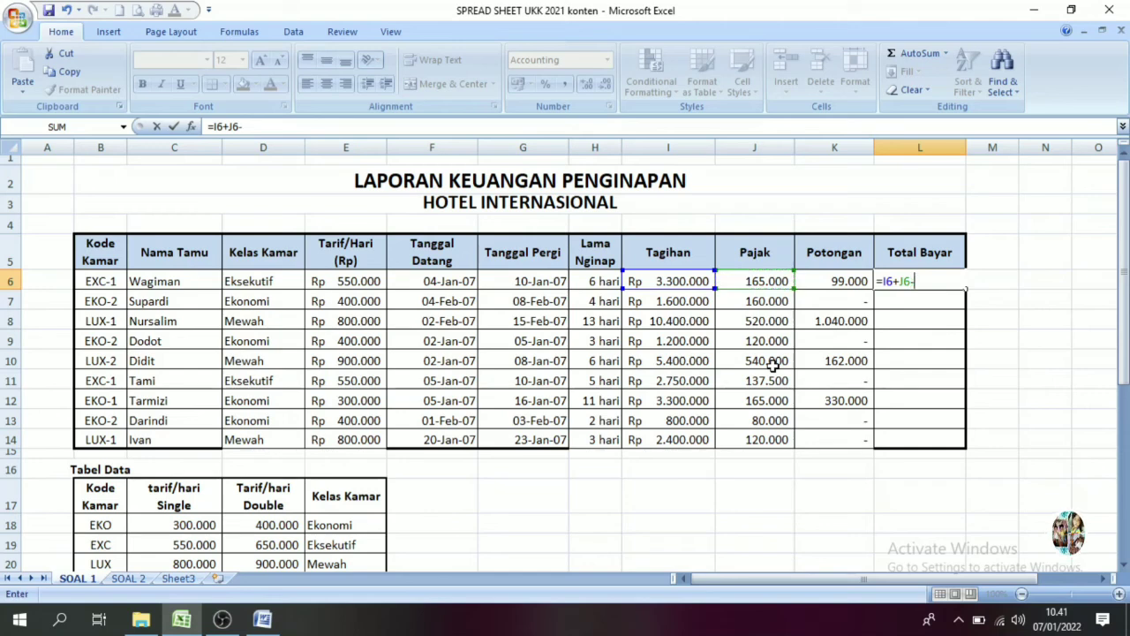
pyautogui.click(834, 281)
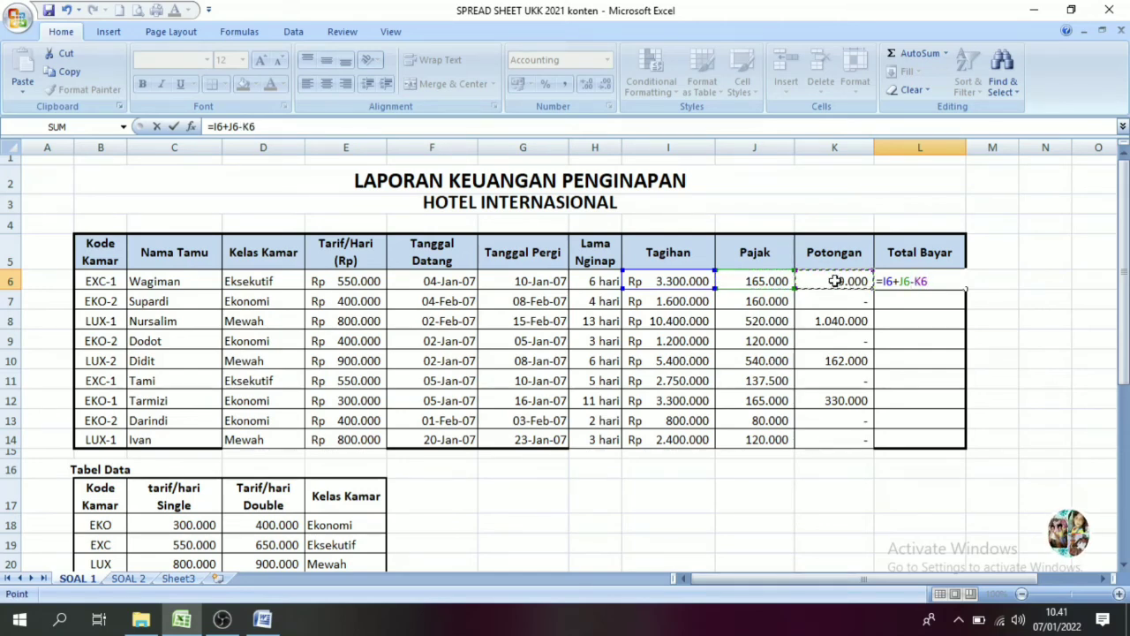
pyautogui.press('Return')
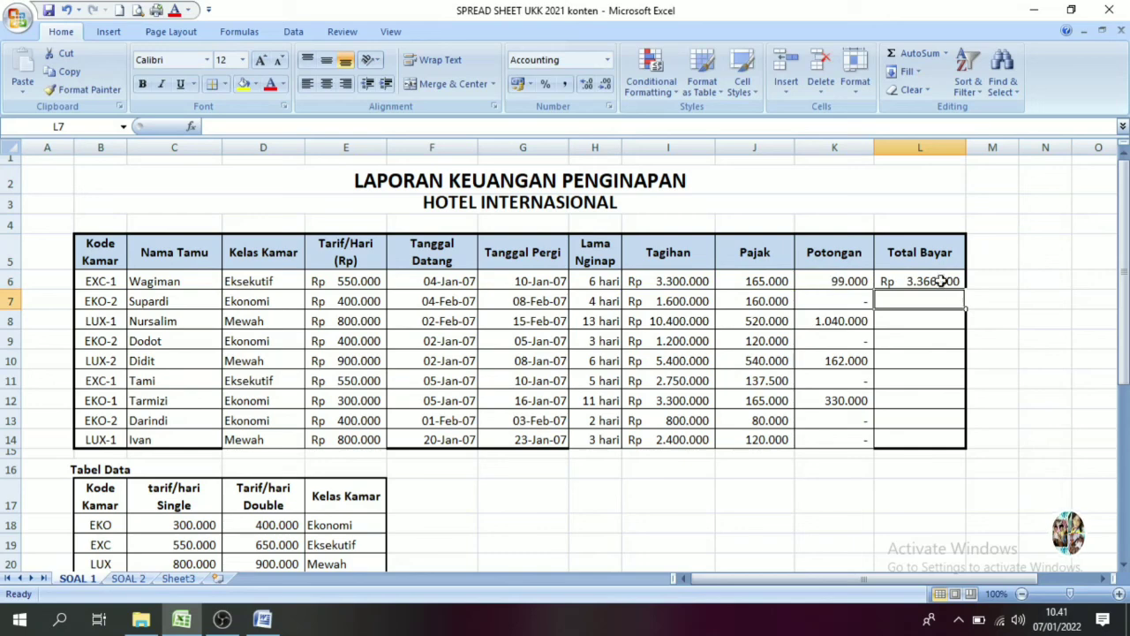
# Fill the Total Bayar formula from L6 down through L14
pyautogui.click(941, 282)
pyautogui.moveTo(968, 286); pyautogui.dragTo(966, 446)
pyautogui.click(929, 528)
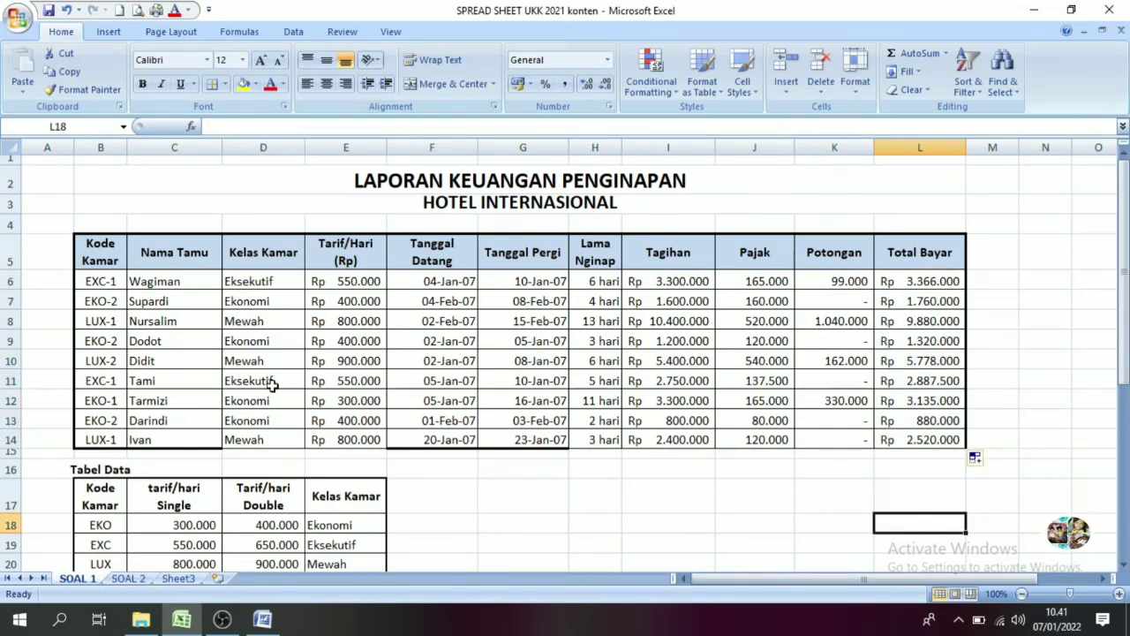
# Apply a thick box border around the whole report table, B5:L14
pyautogui.moveTo(99, 269); pyautogui.dragTo(720, 446)
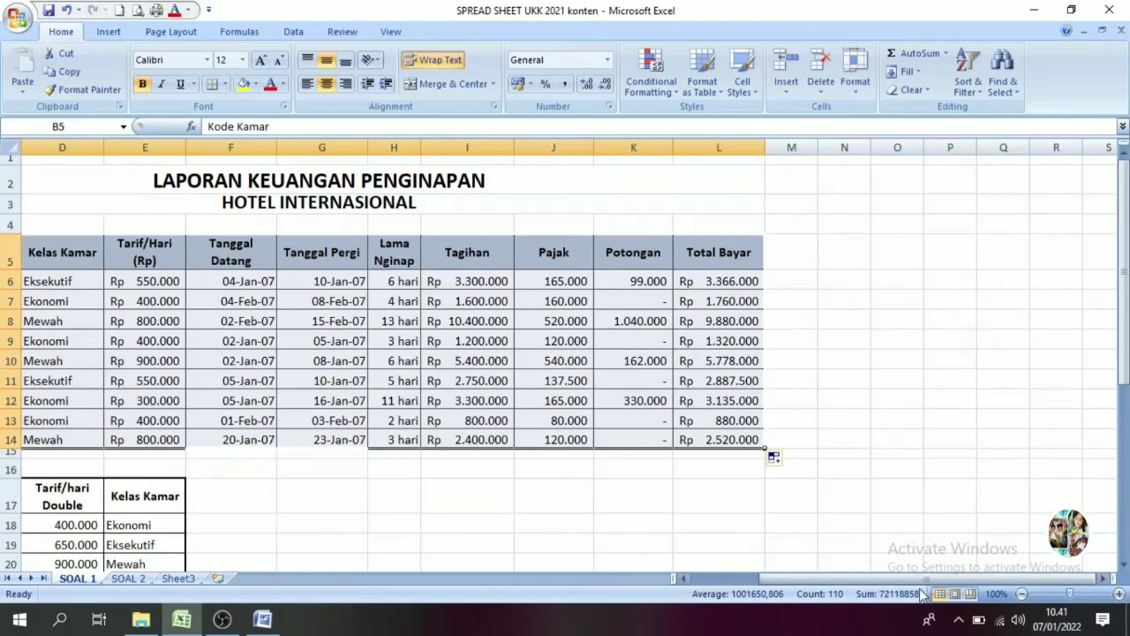
pyautogui.moveTo(921, 580); pyautogui.dragTo(770, 580)
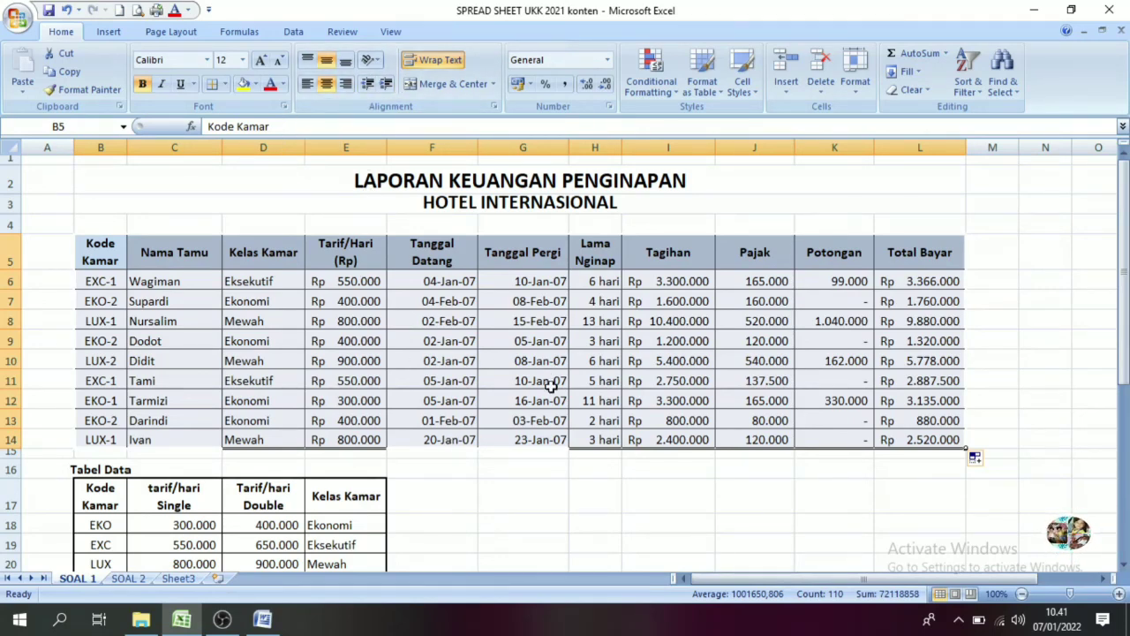
pyautogui.click(225, 84)
pyautogui.click(238, 253)
pyautogui.click(594, 360)
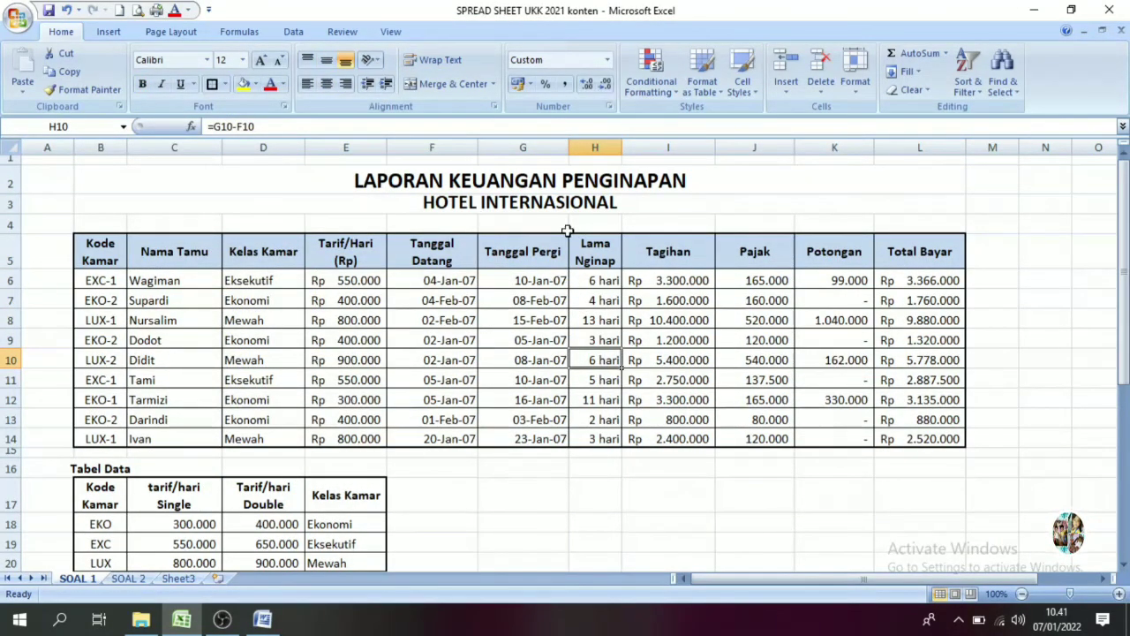
pyautogui.moveTo(1124, 280); pyautogui.dragTo(1123, 278)
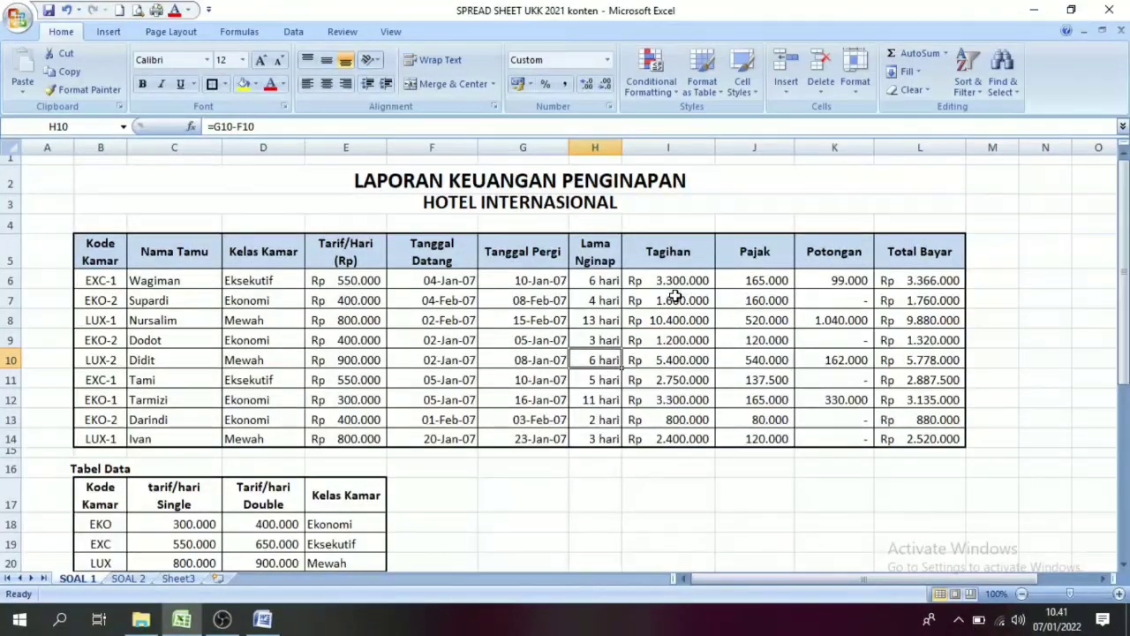